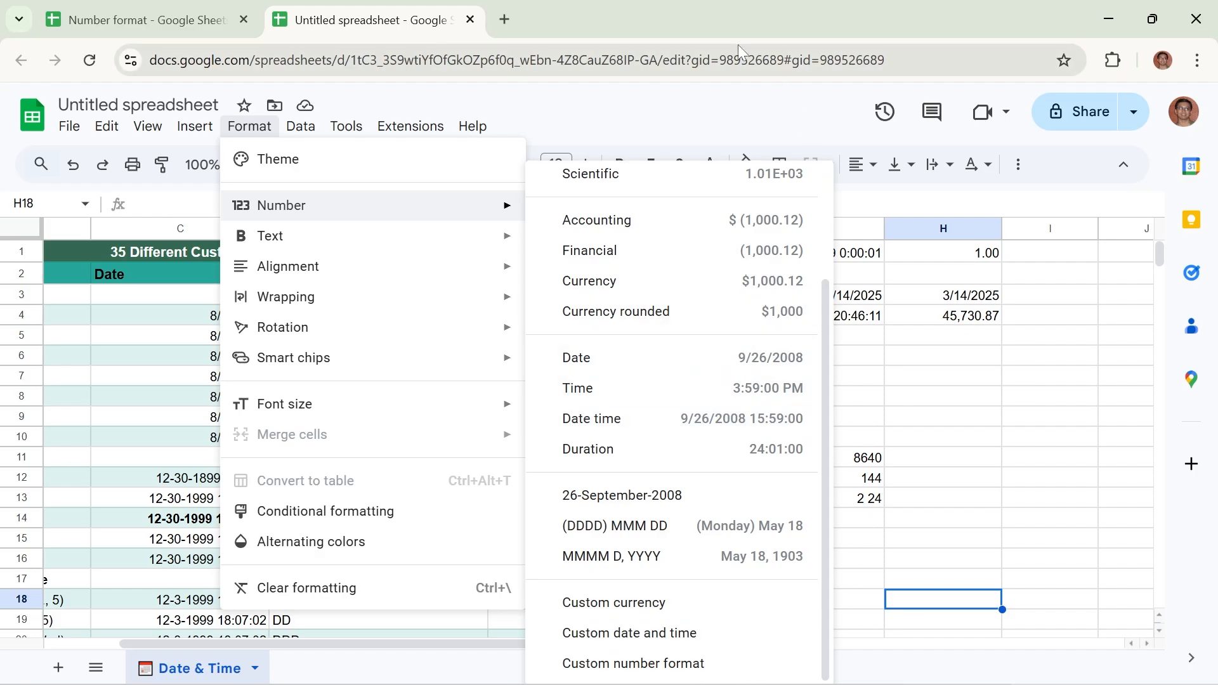
# Review the number format choices for cell H4, and inspect the start date in G1 and the date in H3
pyautogui.click(905, 323)
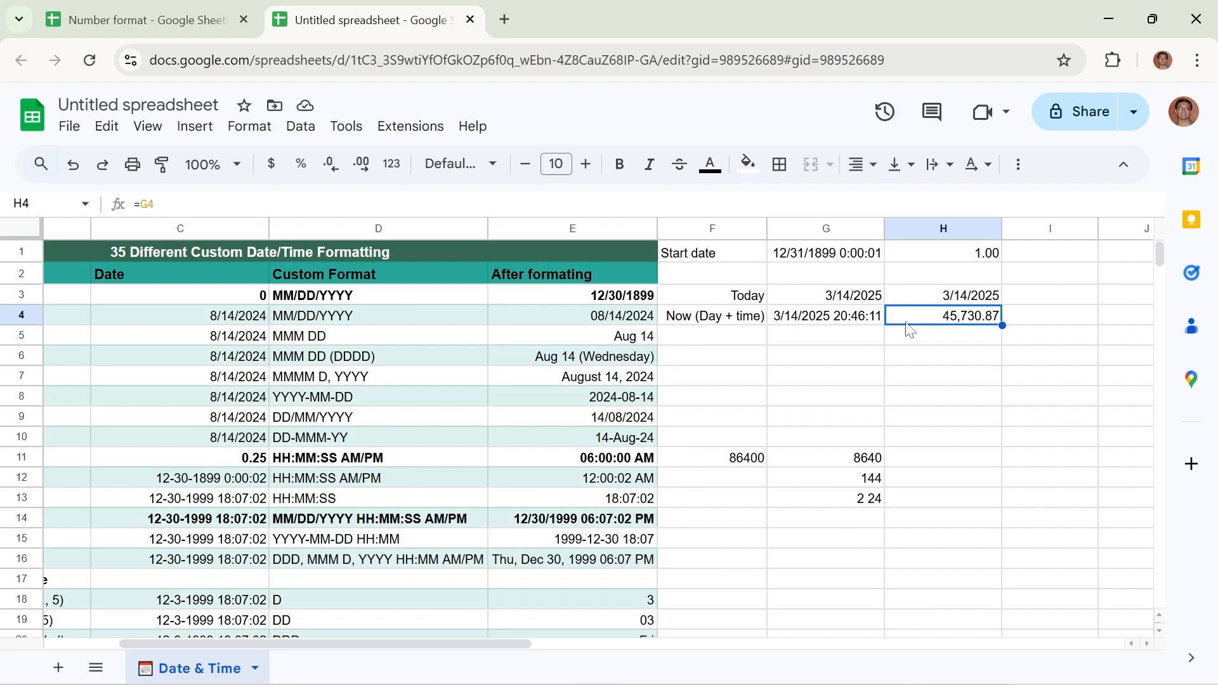
pyautogui.click(249, 129)
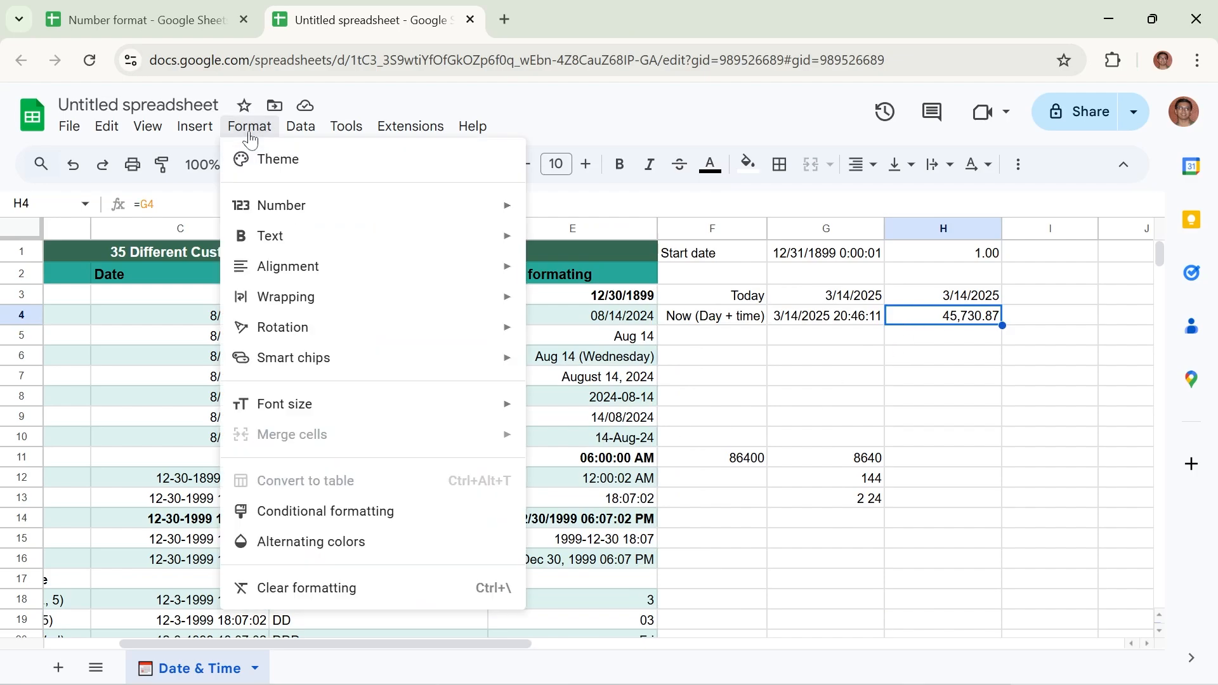
pyautogui.moveTo(279, 213)
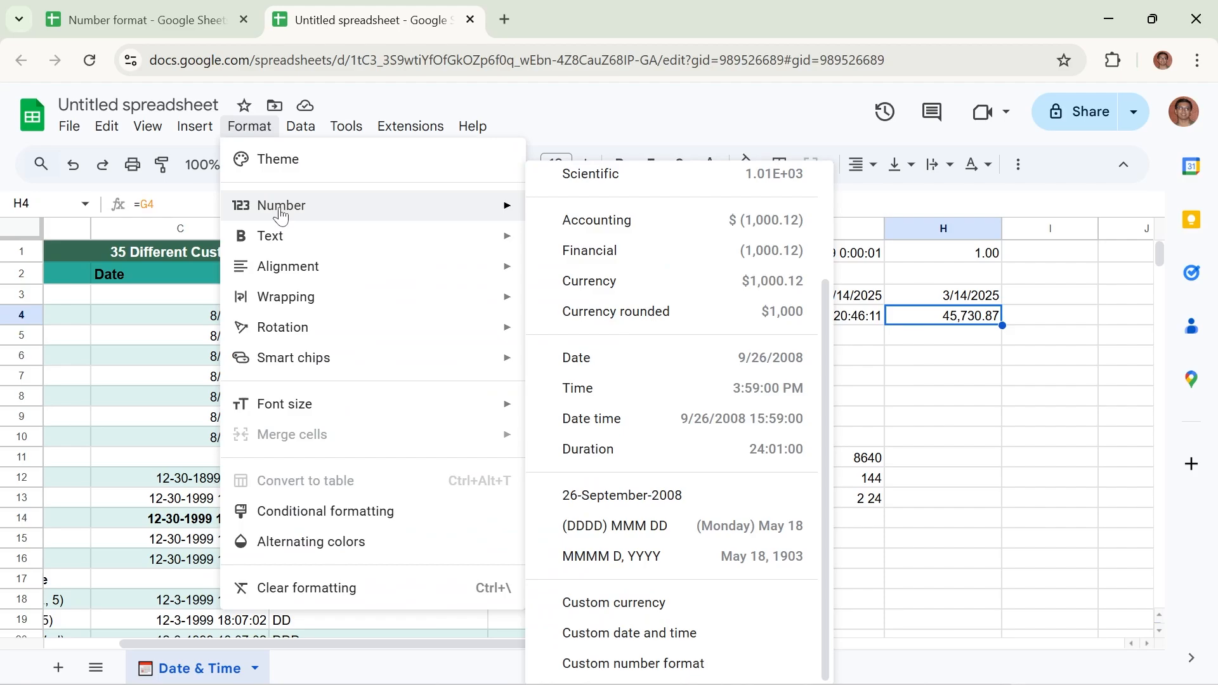
pyautogui.click(908, 360)
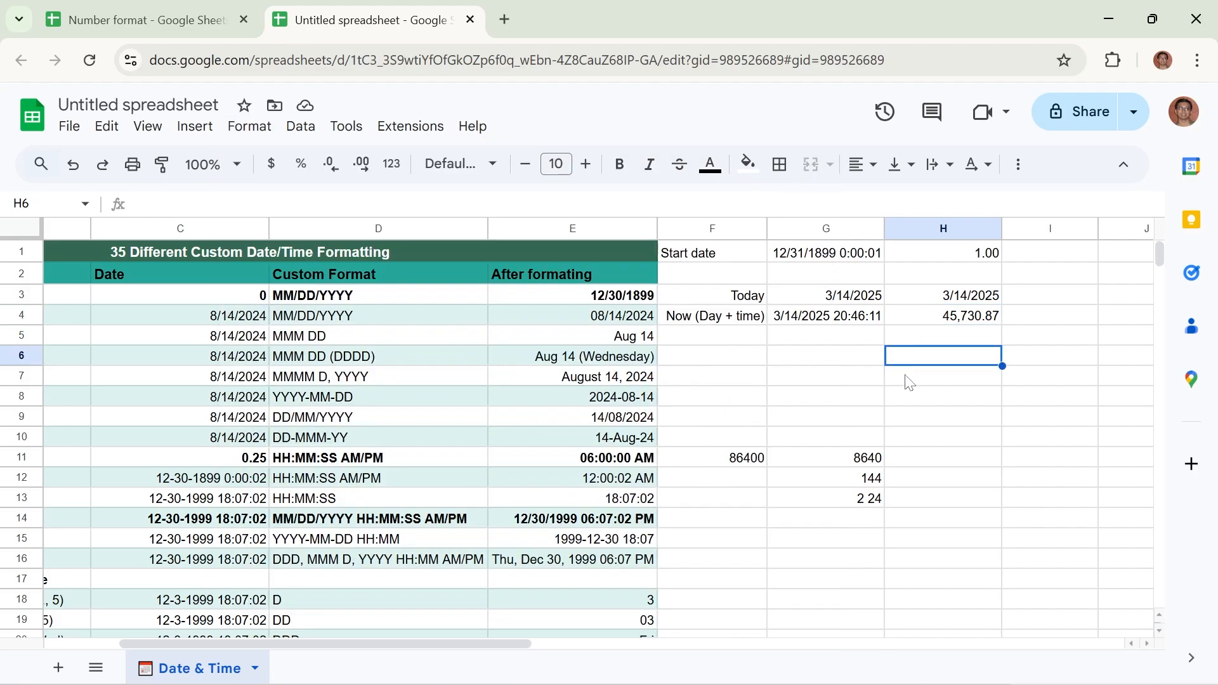
pyautogui.click(754, 363)
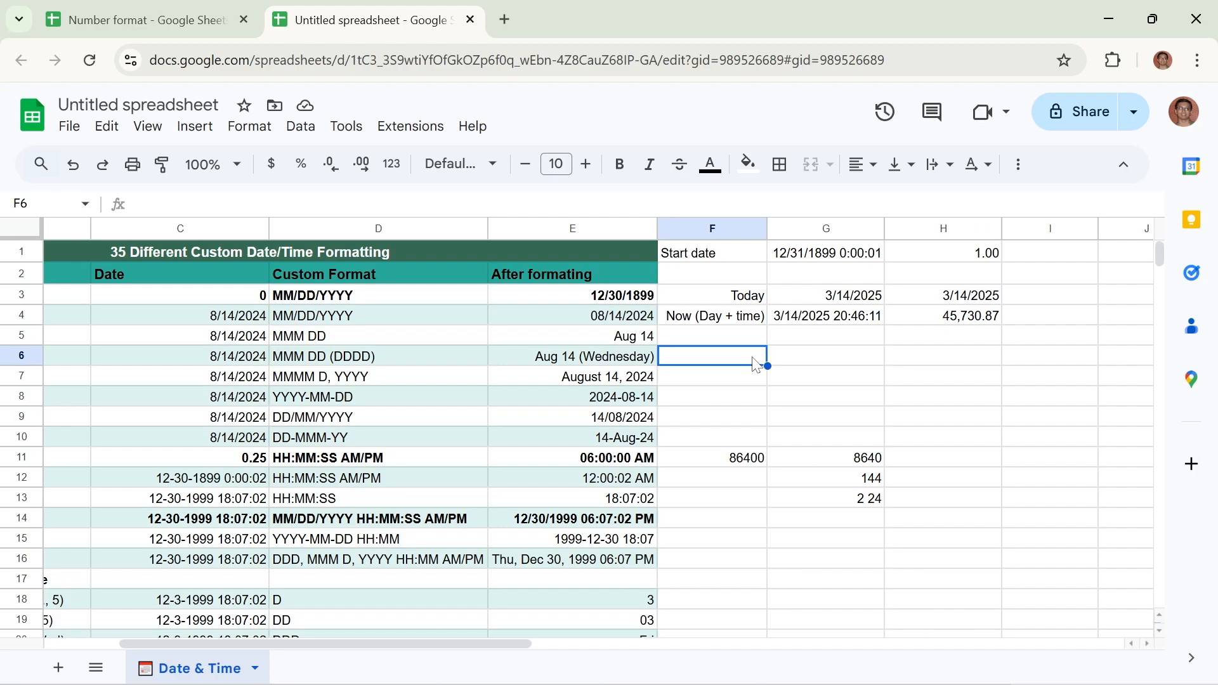
pyautogui.click(841, 261)
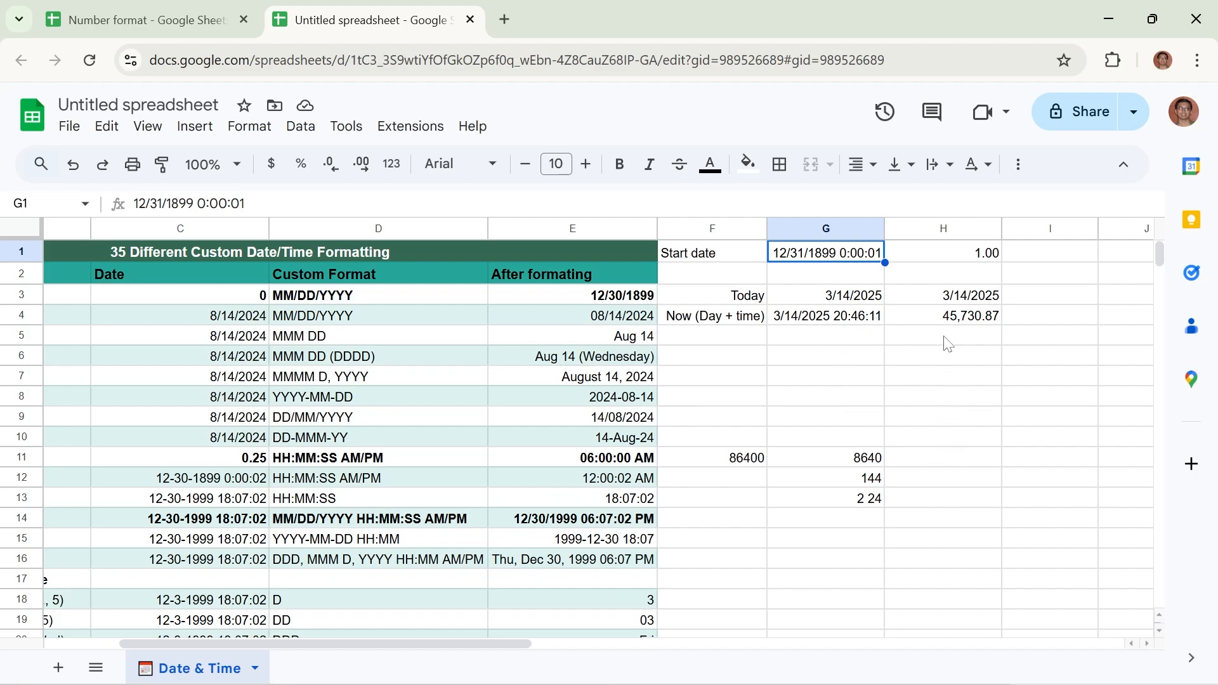
pyautogui.click(961, 298)
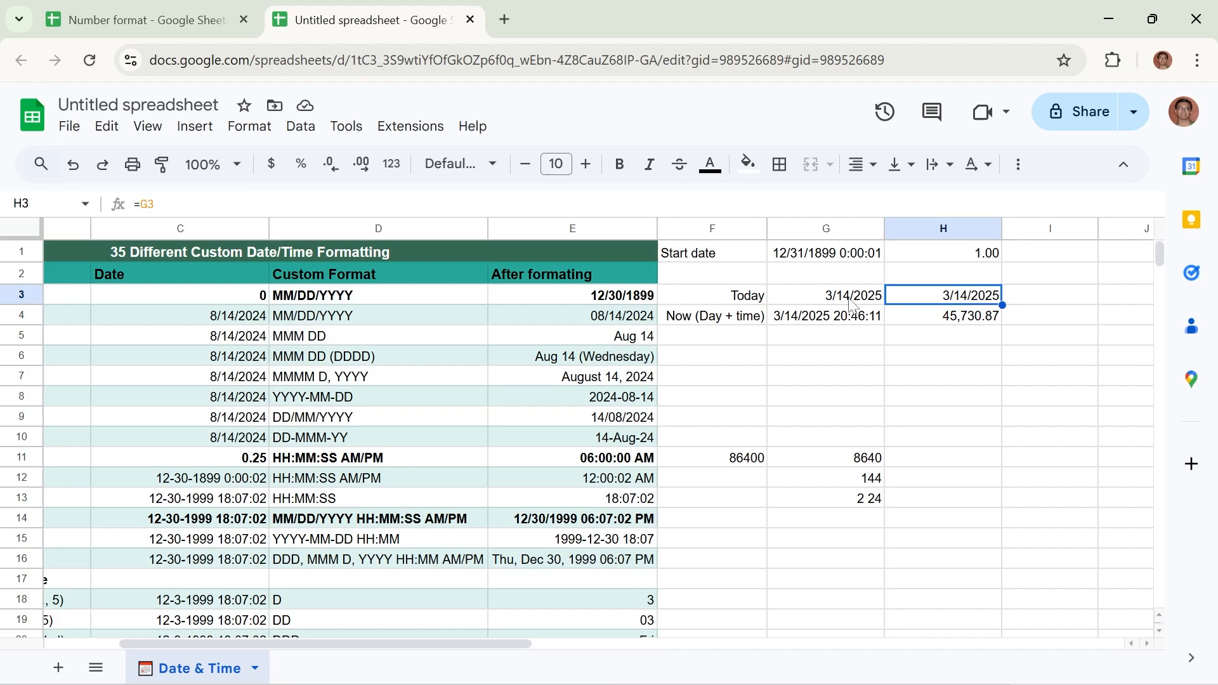
# Enter the formula =H3 in cell I3 to reference today's date
pyautogui.click(1029, 298)
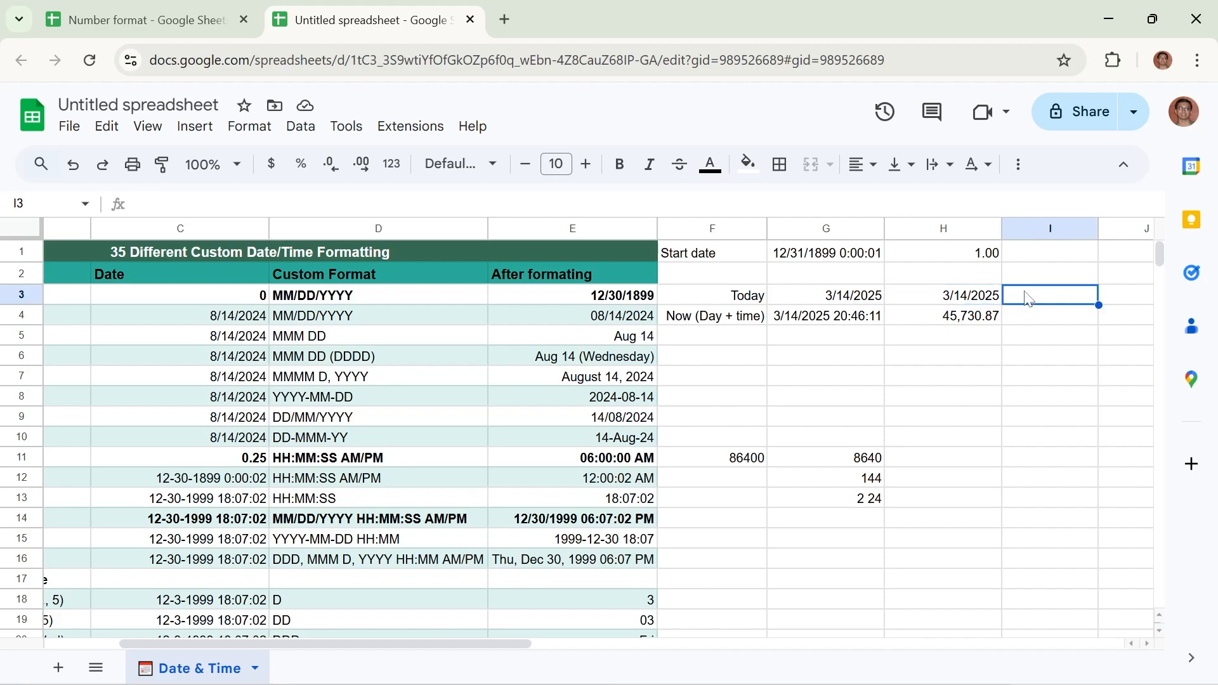
pyautogui.write('=')
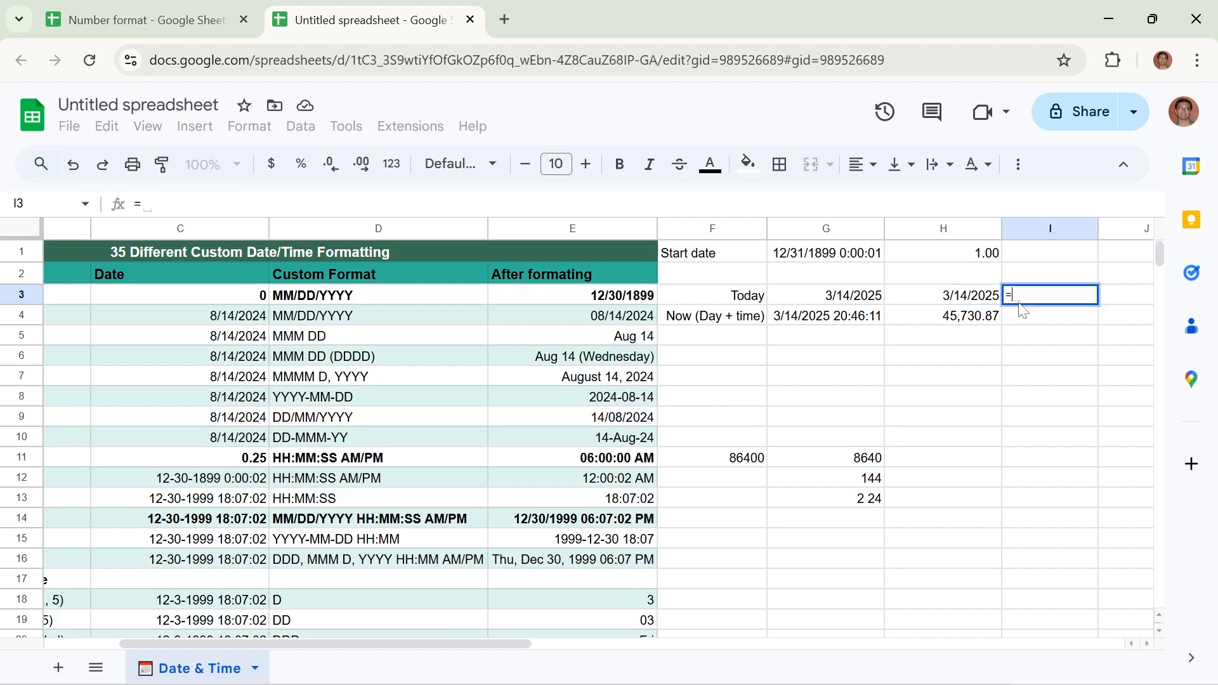
pyautogui.click(956, 300)
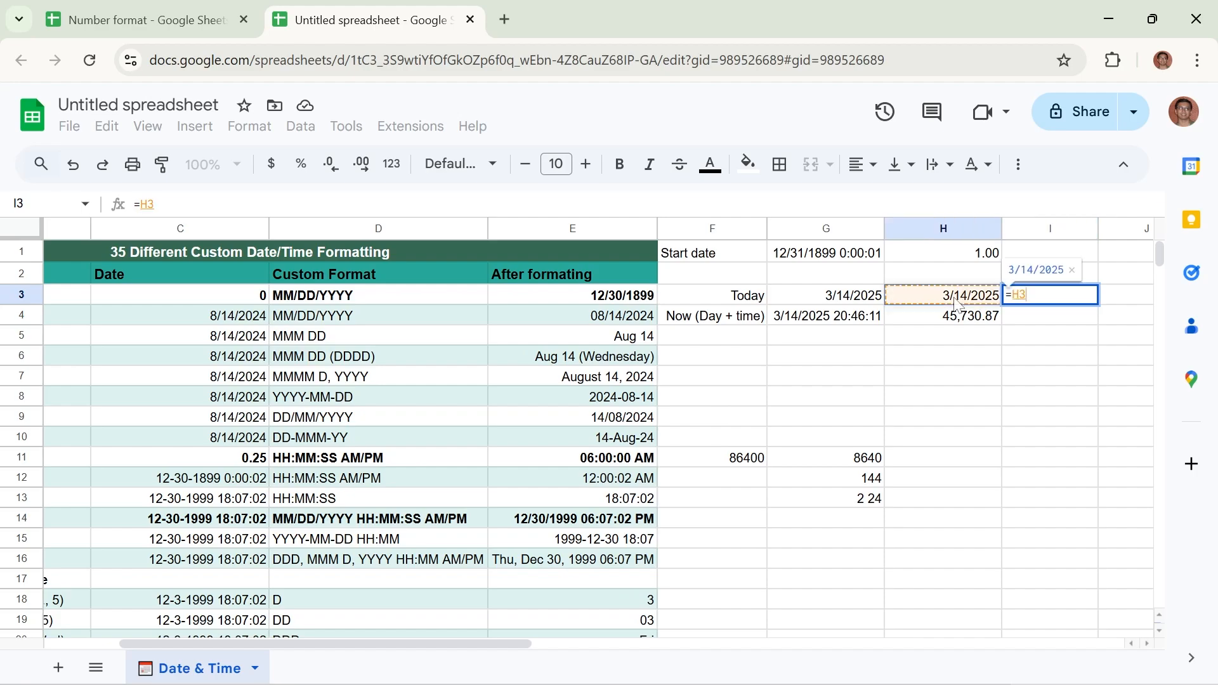
pyautogui.press('Return')
# Apply the Number format to the date in cell I3
pyautogui.click(1080, 301)
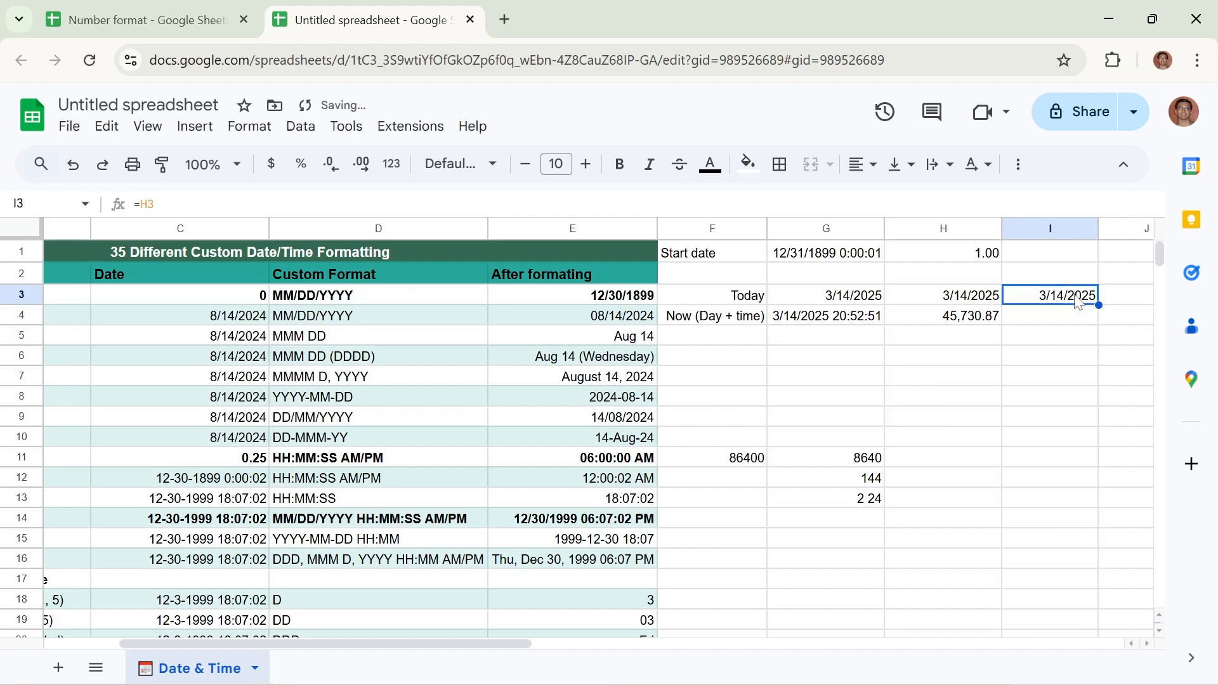
pyautogui.click(248, 127)
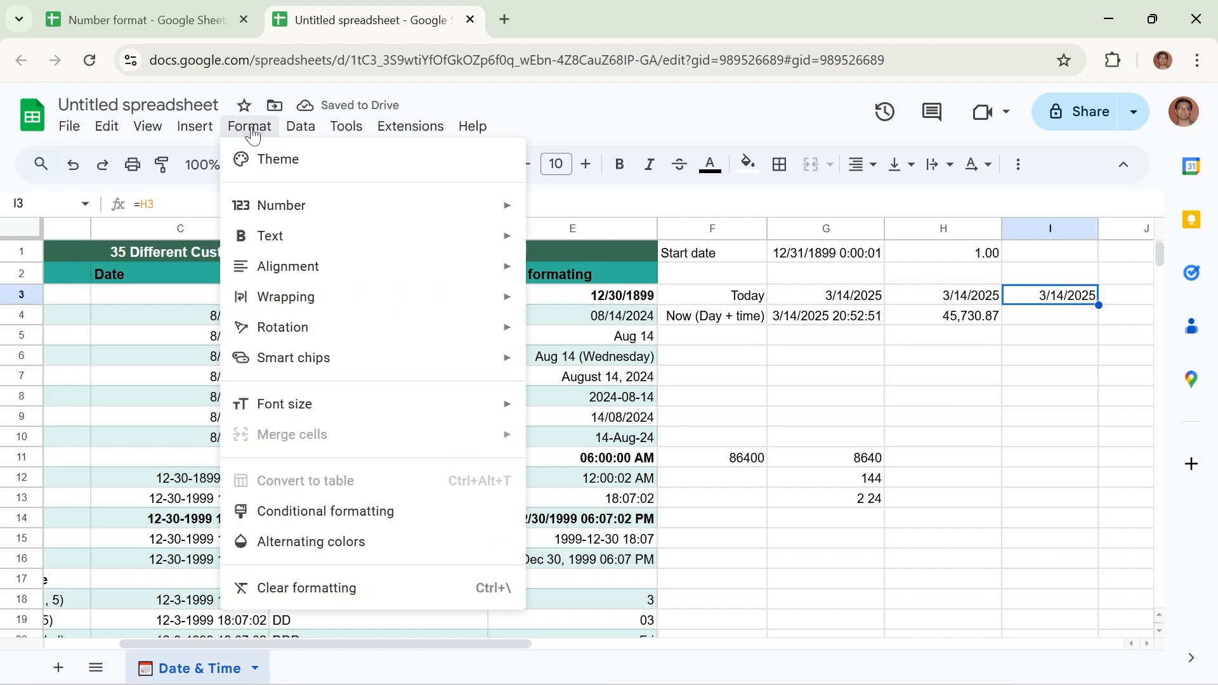
pyautogui.moveTo(267, 204)
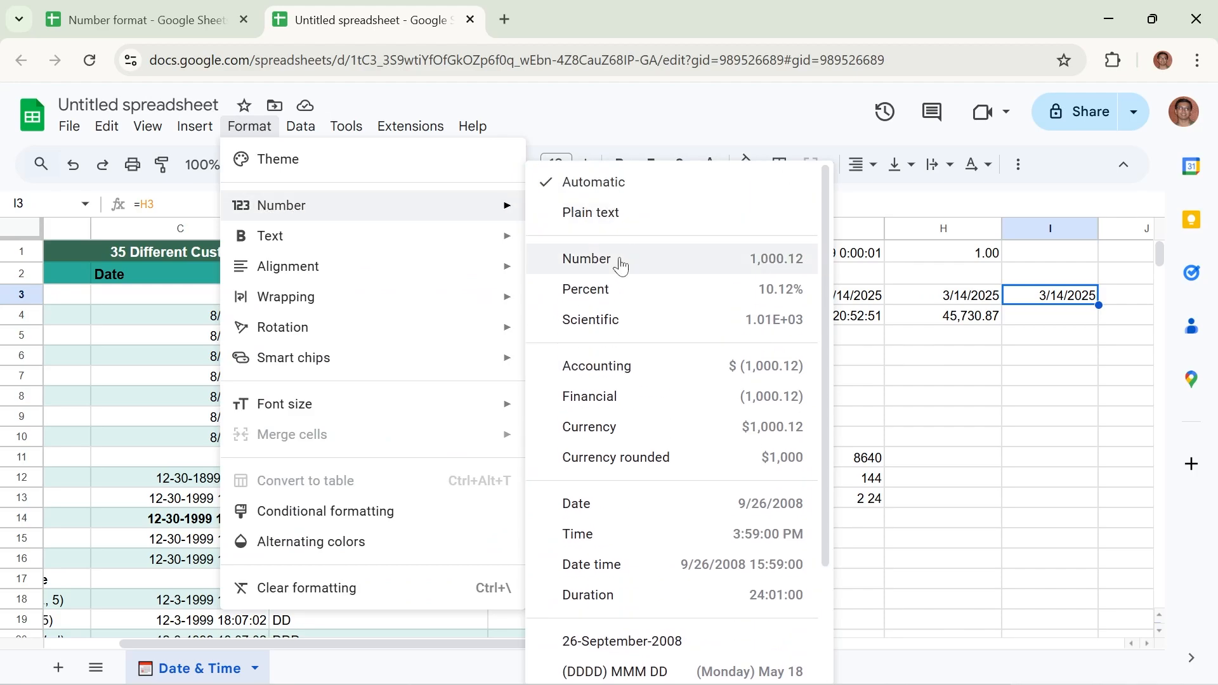
pyautogui.click(620, 261)
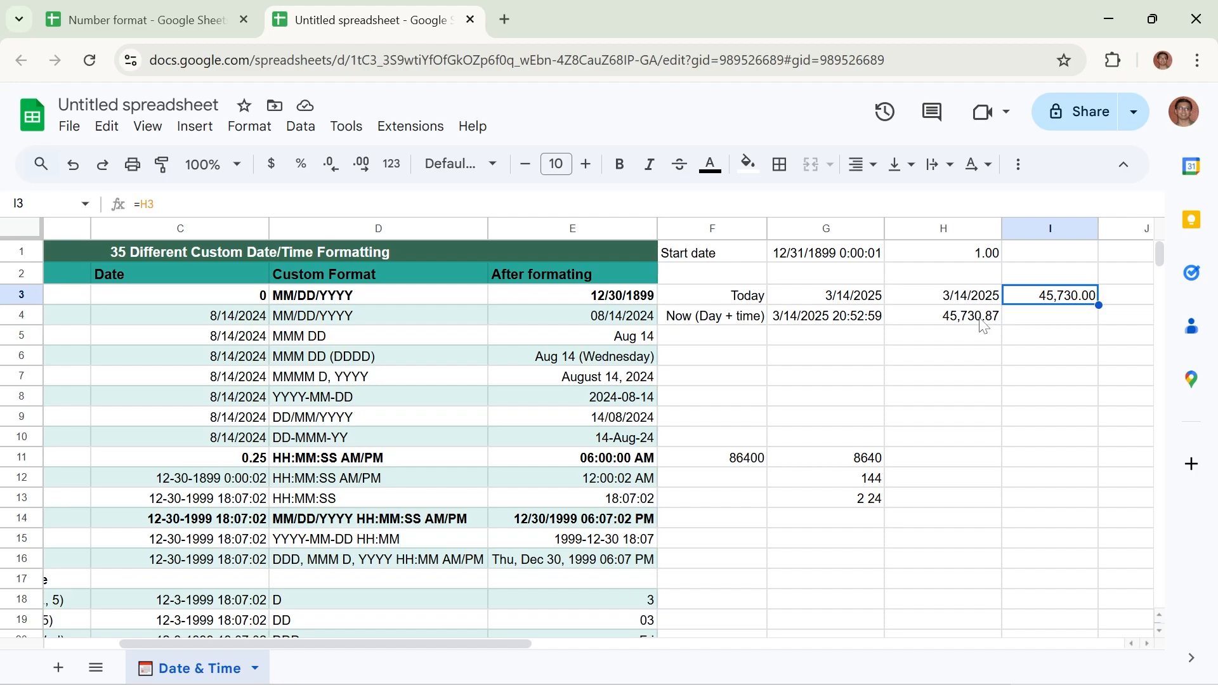
# Inspect the contents of H3, the start date in G1, its numeric counterpart in H1, and the formula in G3
pyautogui.click(927, 300)
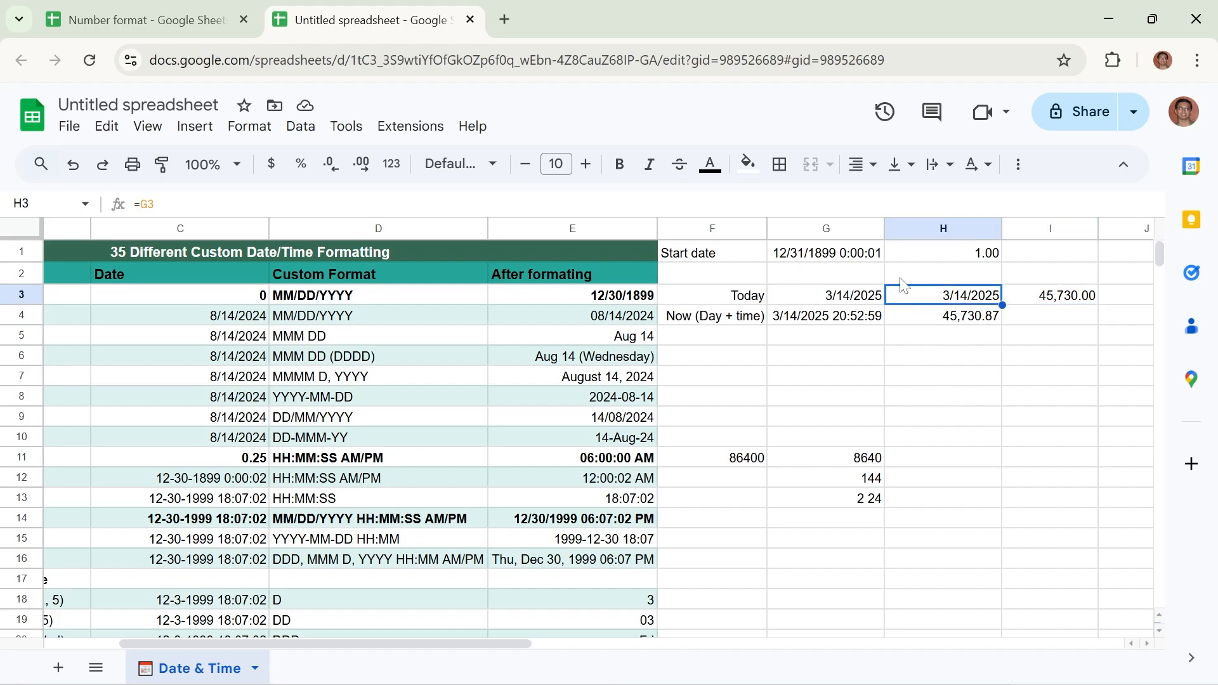
pyautogui.click(822, 260)
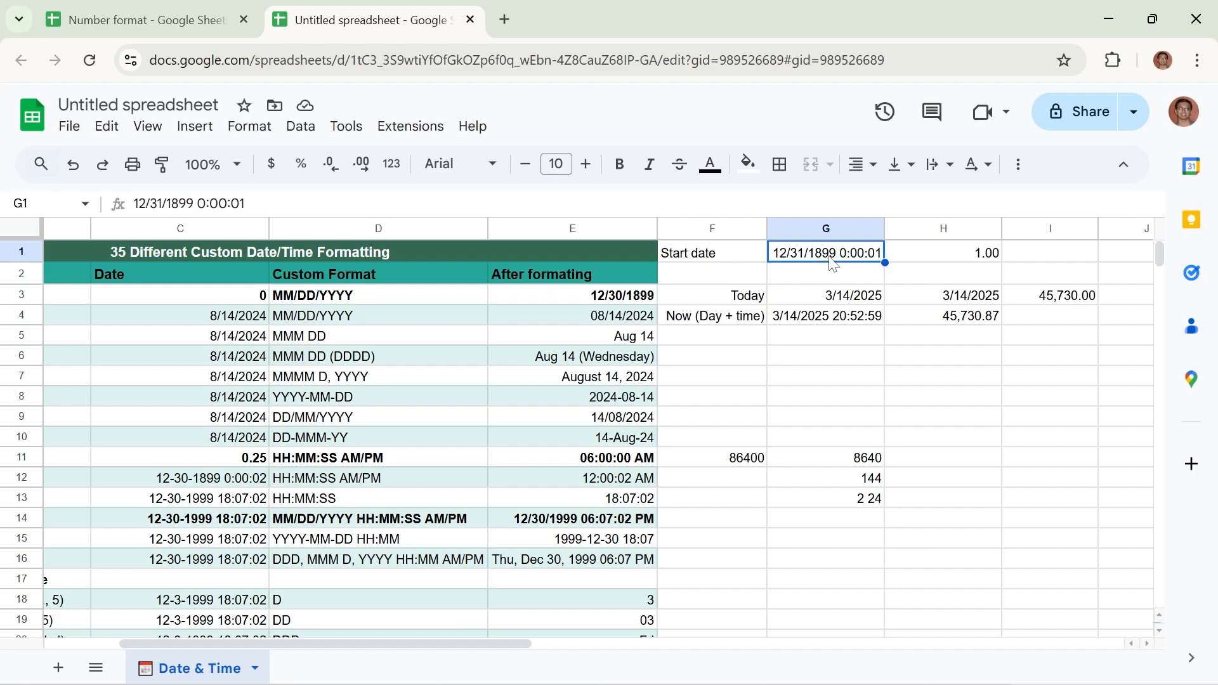
pyautogui.click(974, 261)
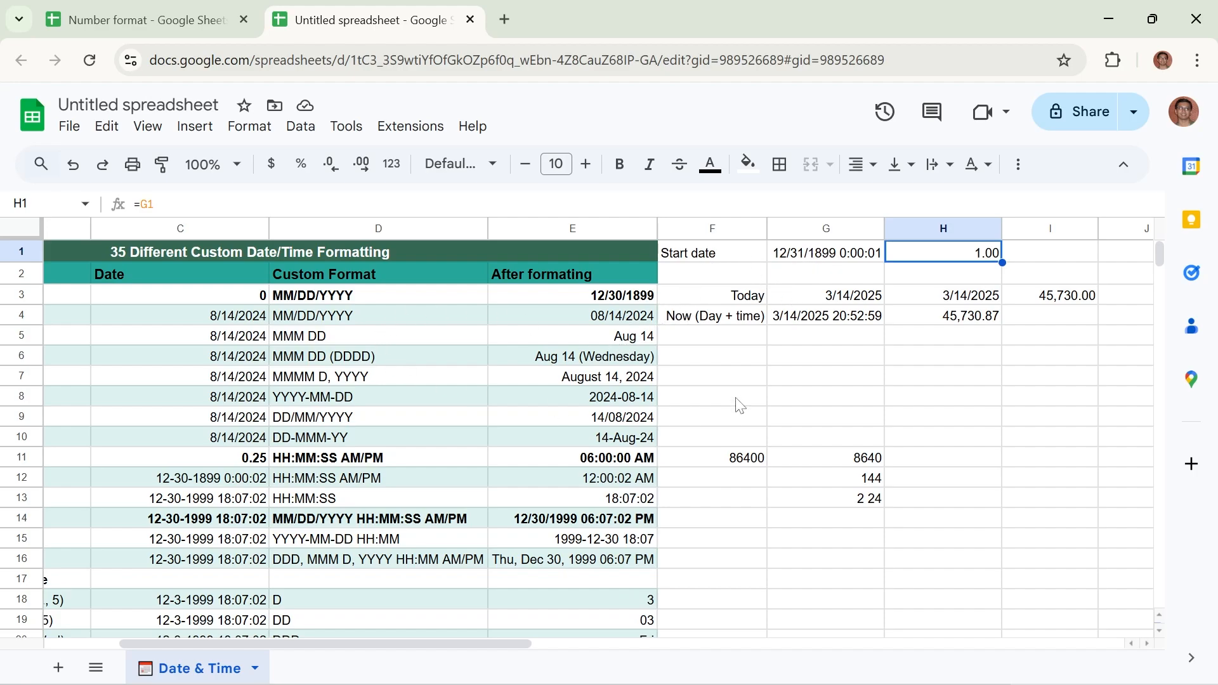
pyautogui.click(852, 346)
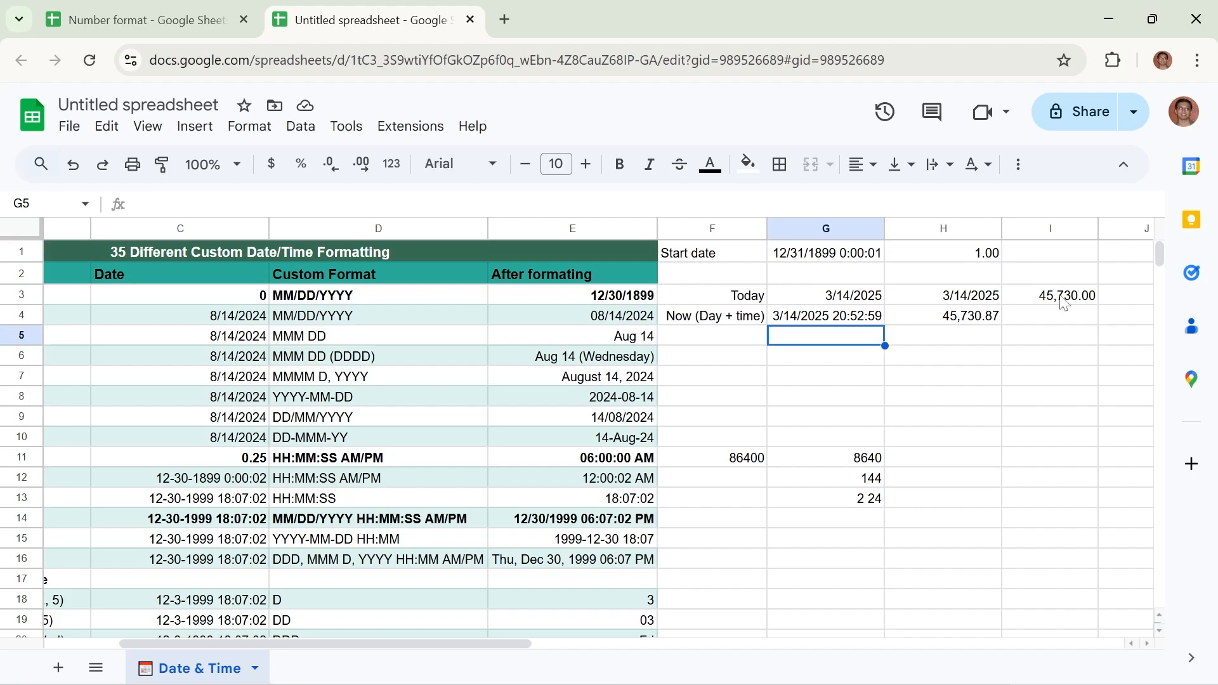
pyautogui.click(812, 303)
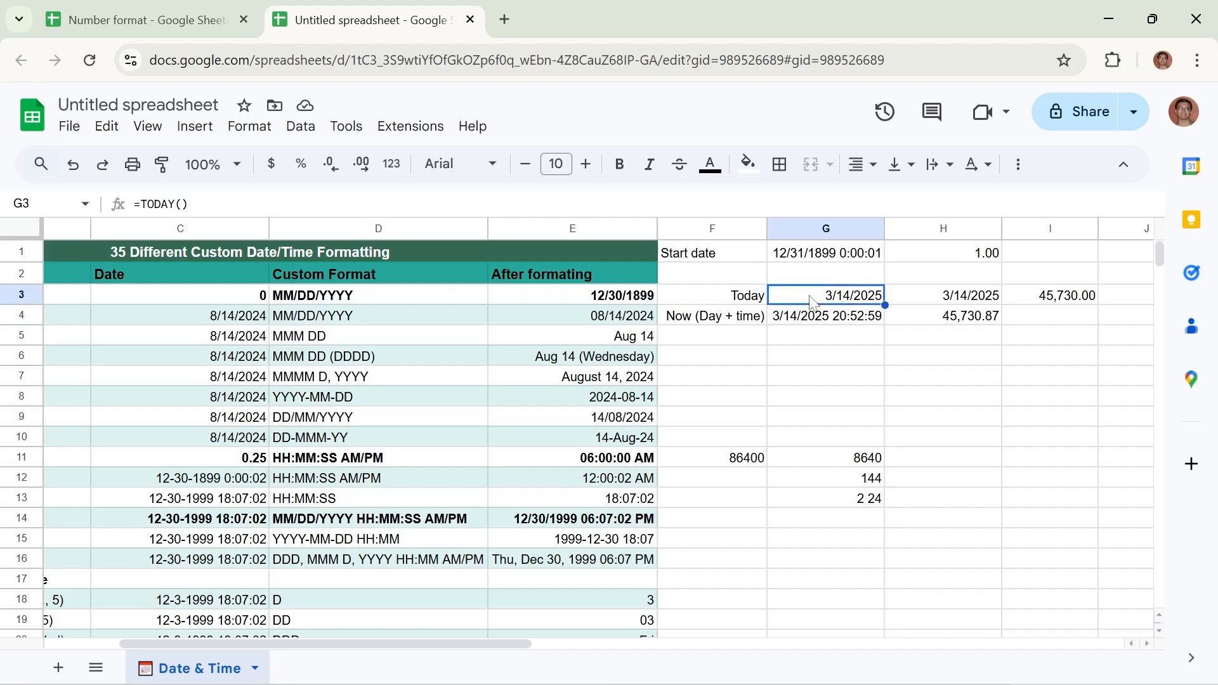
# Enter the formula =Today() in cell G6 to return the current date
pyautogui.click(807, 359)
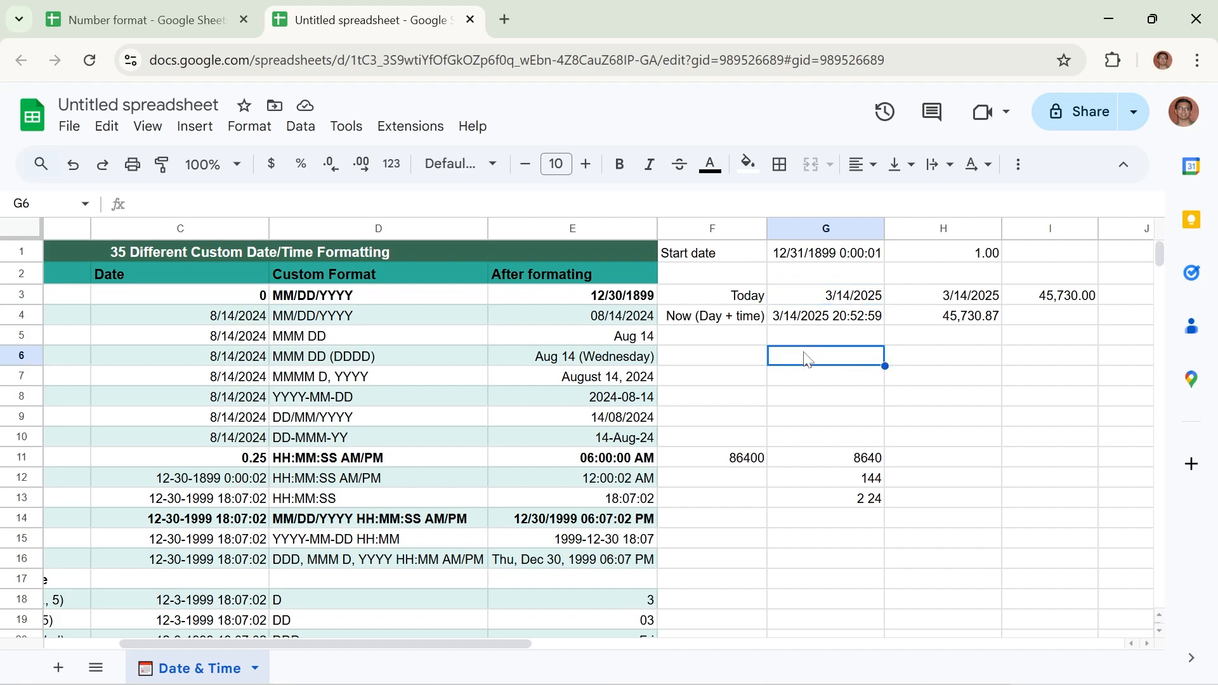
pyautogui.write('=T')
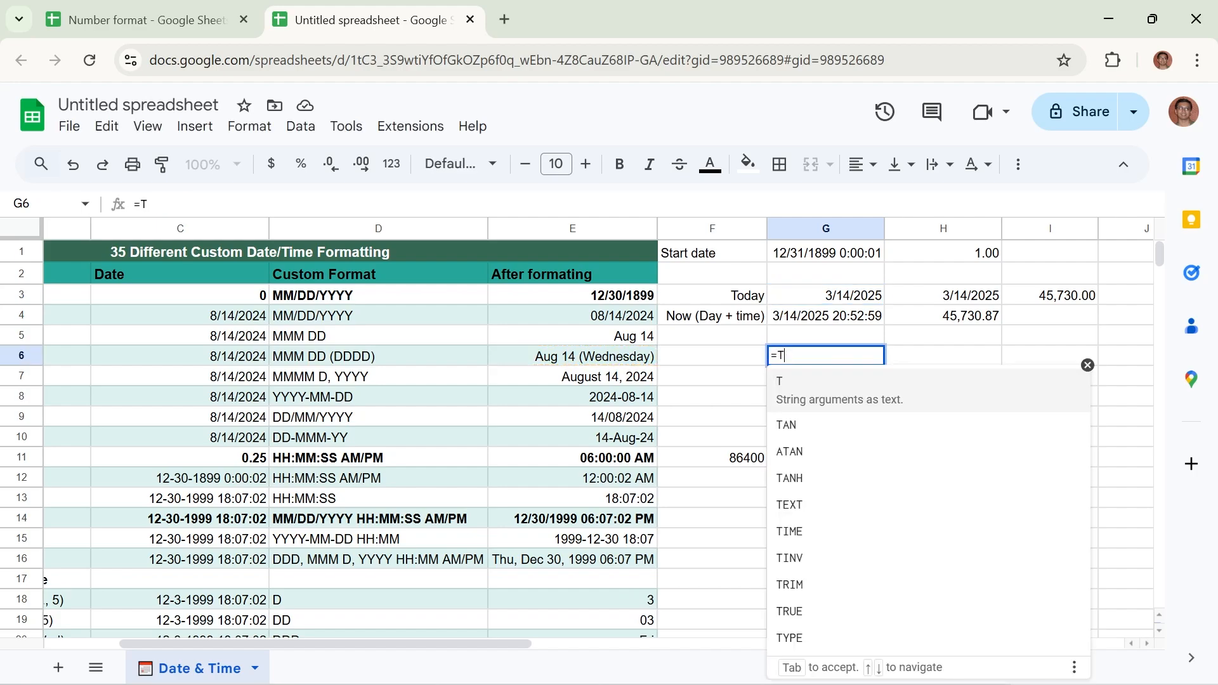
pyautogui.write('o')
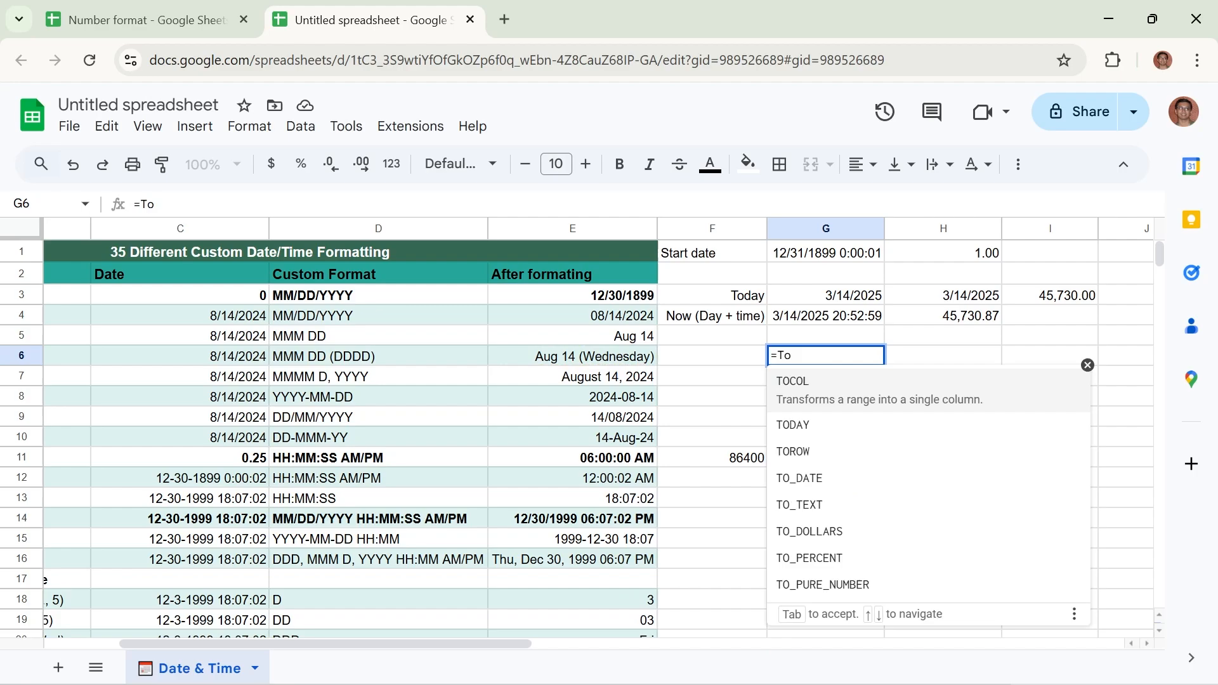
pyautogui.press('Down')
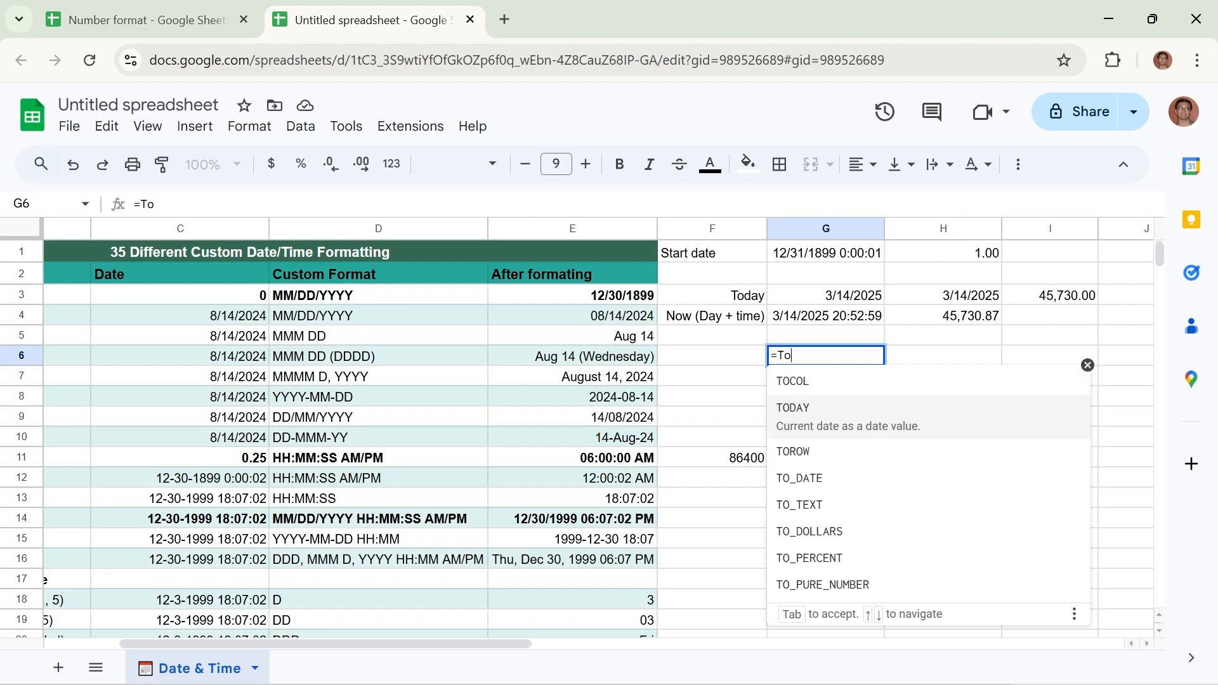
pyautogui.write('(')
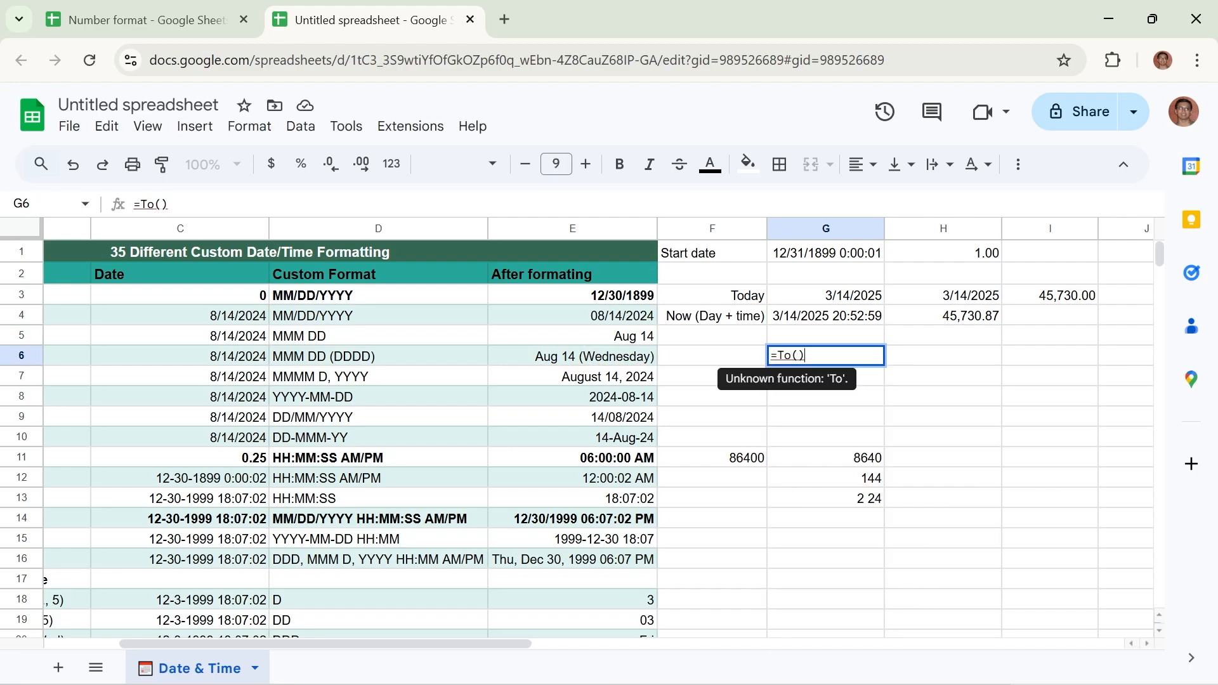
pyautogui.press('BackSpace')
pyautogui.write('day()')
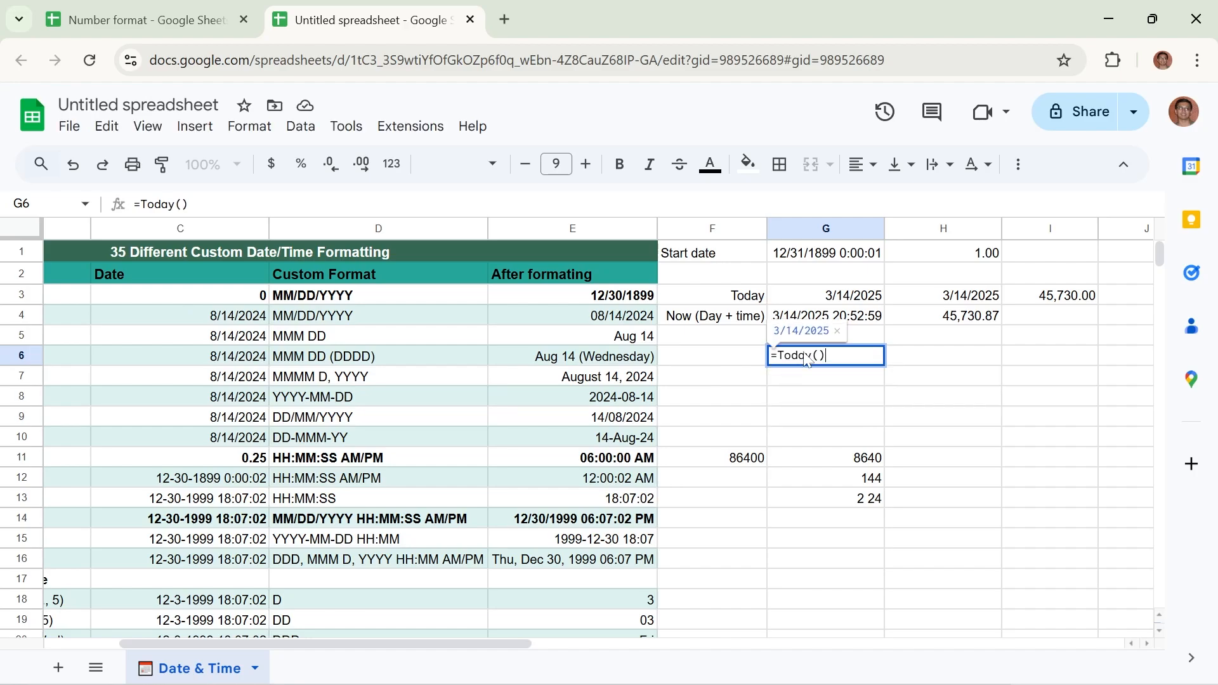
pyautogui.press('Return')
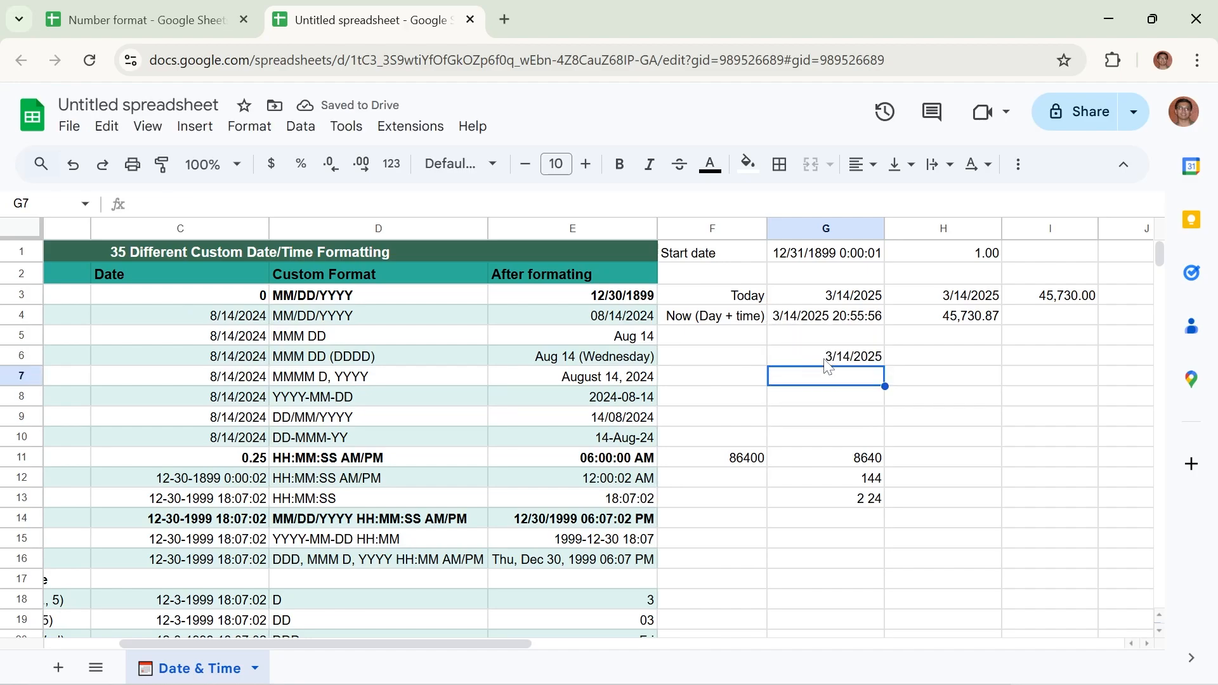
pyautogui.click(826, 359)
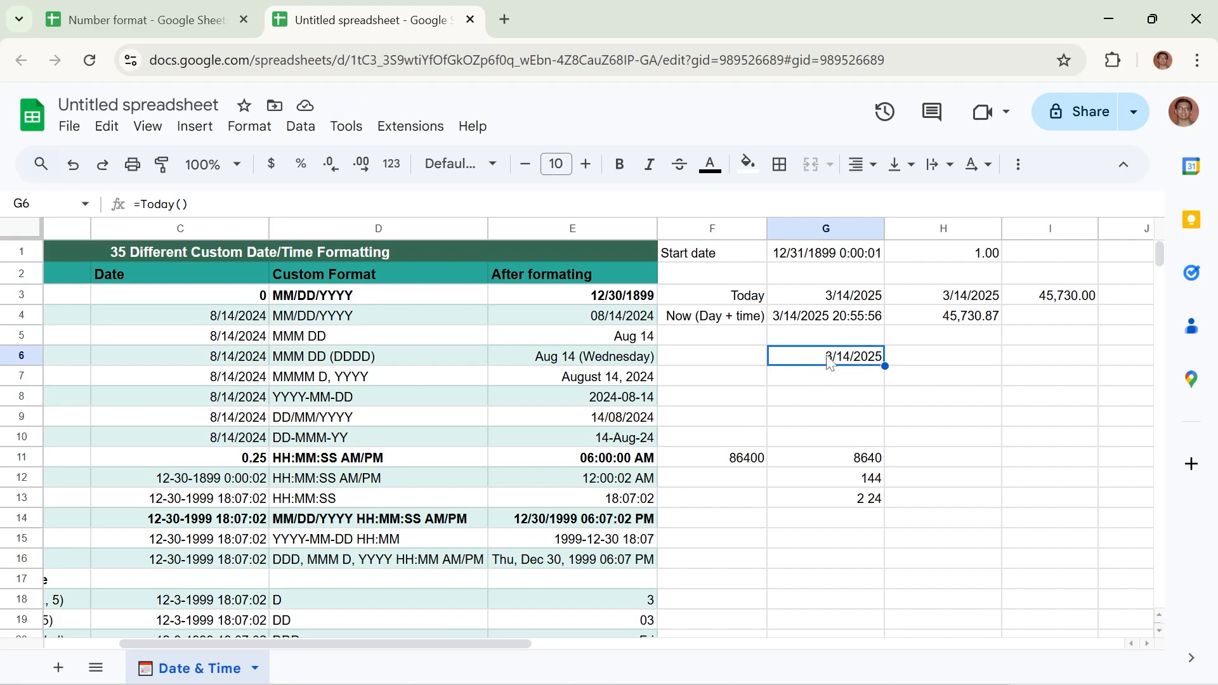
# Enter the formula =NOW() in cell G7 to return the current date and time
pyautogui.click(809, 382)
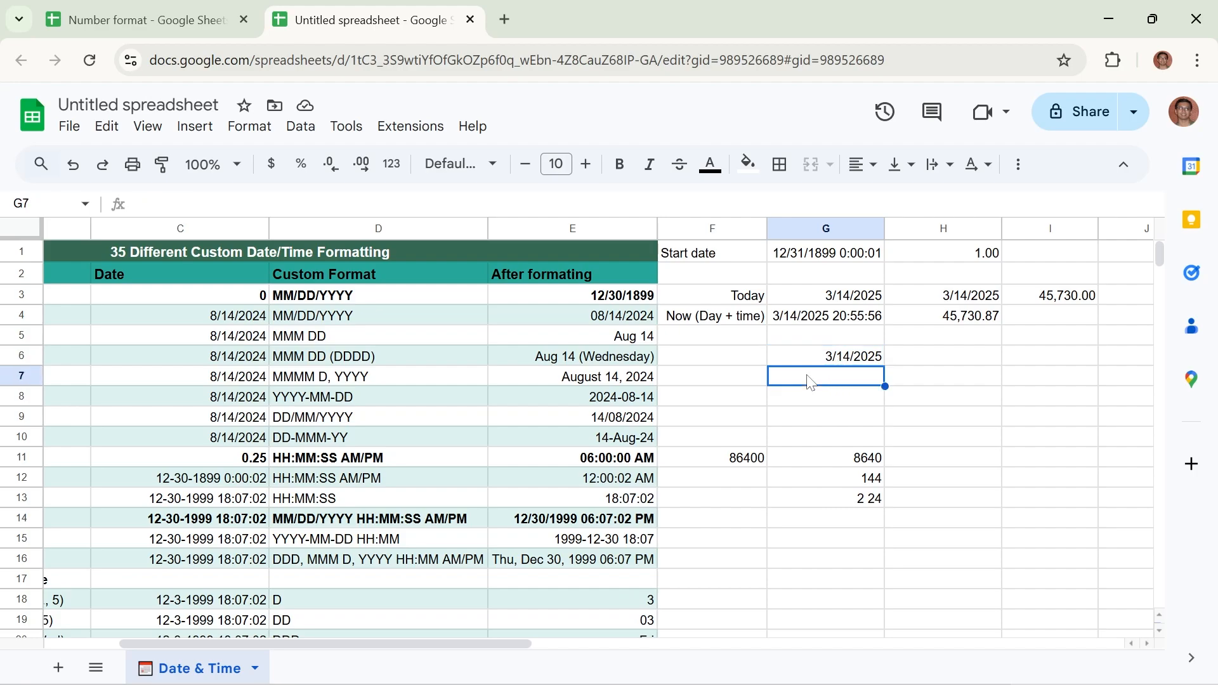
pyautogui.write('=N')
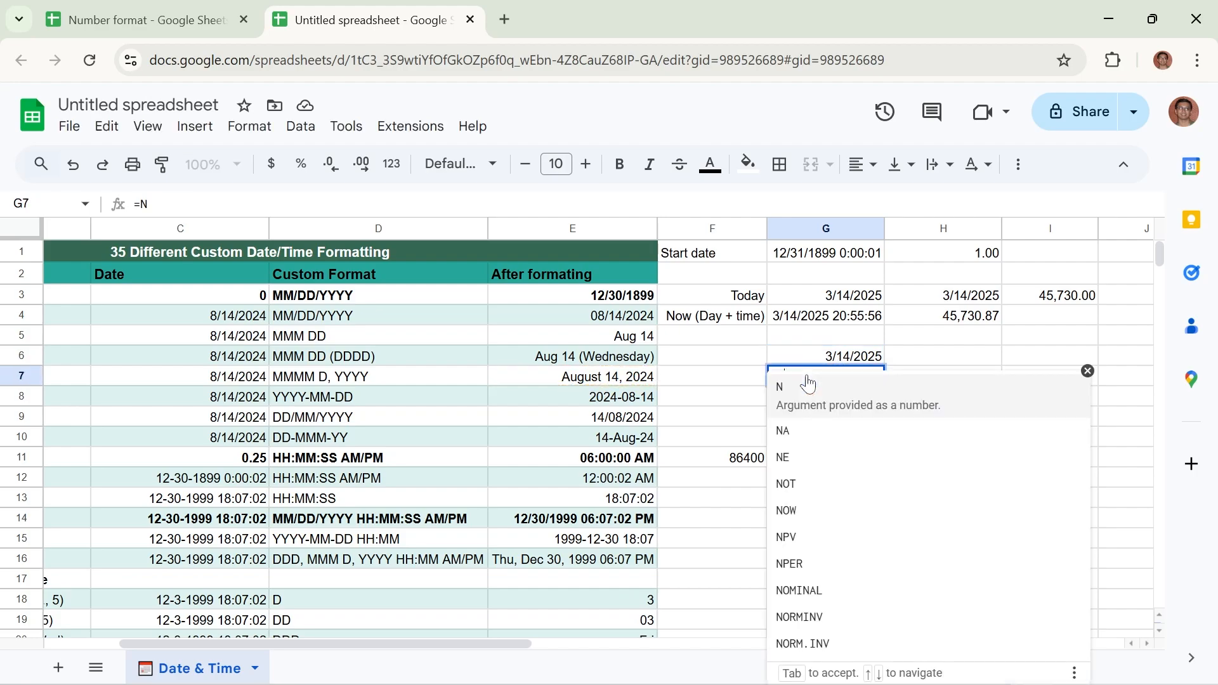
pyautogui.write('OW()')
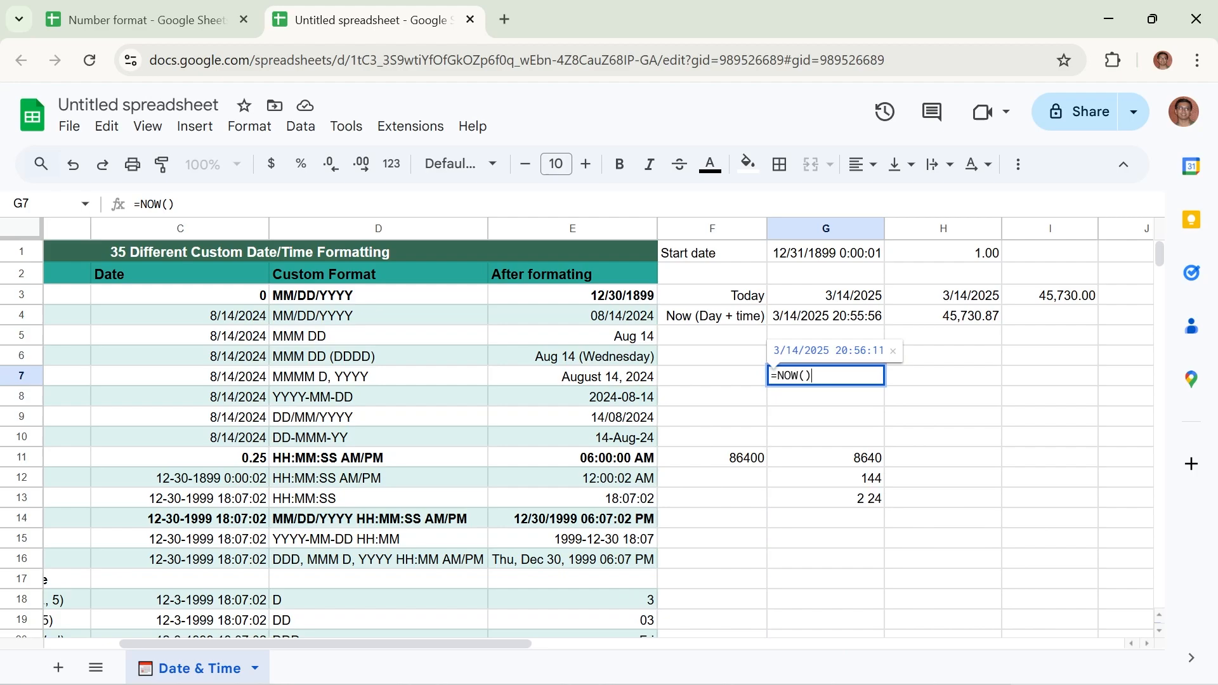
pyautogui.press('Return')
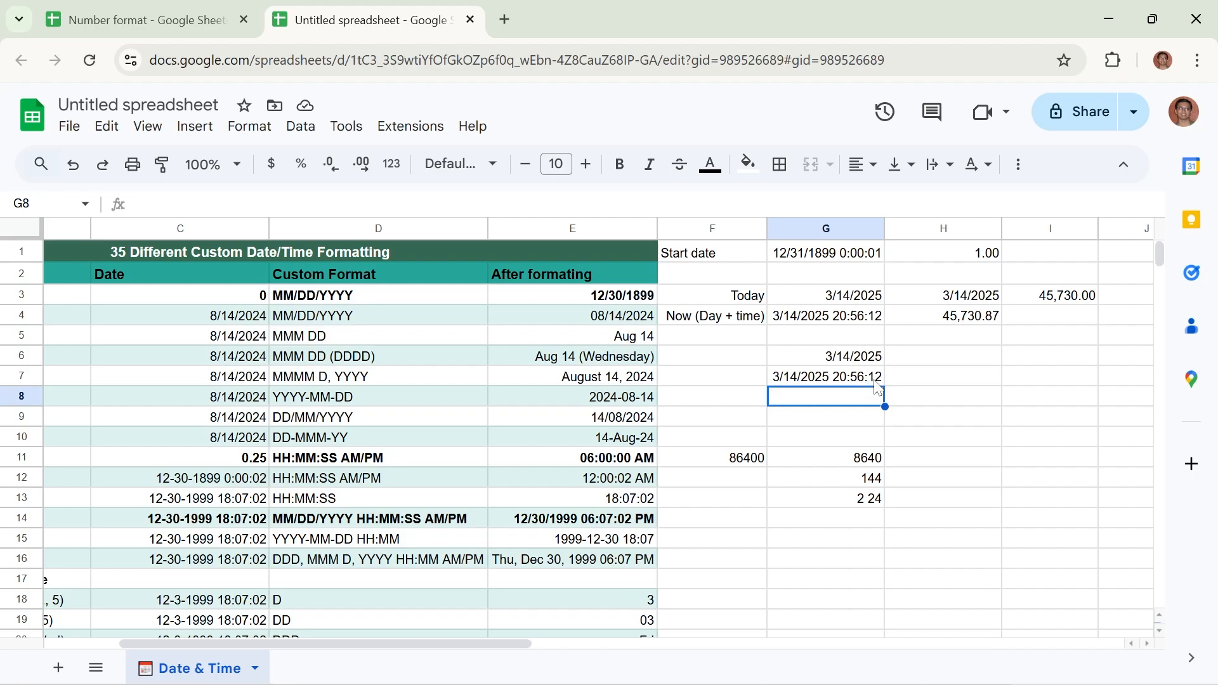
# Compare the date formula in G6 with the date-and-time formula in G7
pyautogui.click(844, 357)
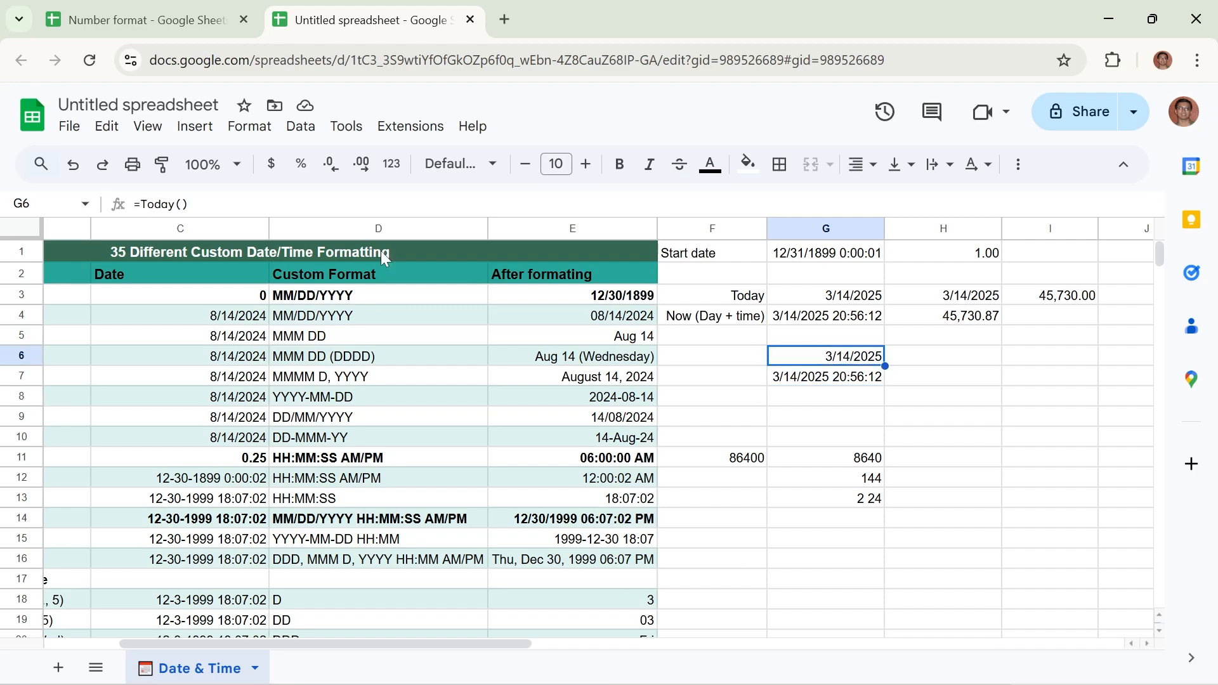
pyautogui.click(811, 380)
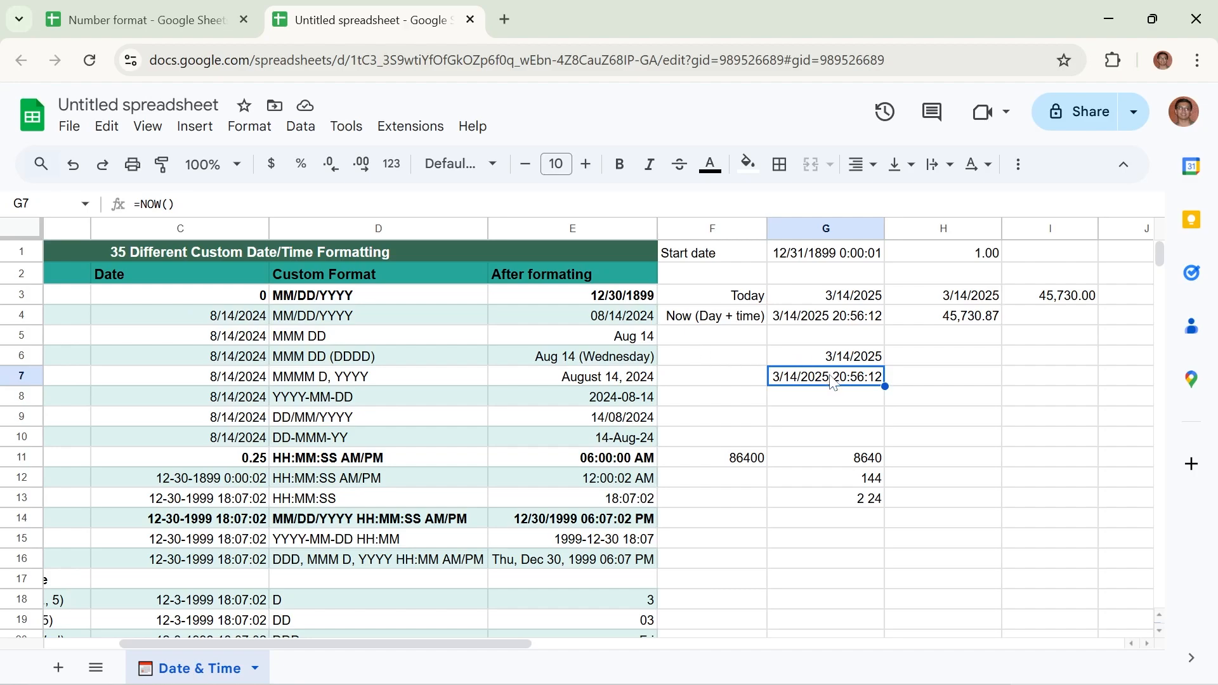
pyautogui.click(860, 362)
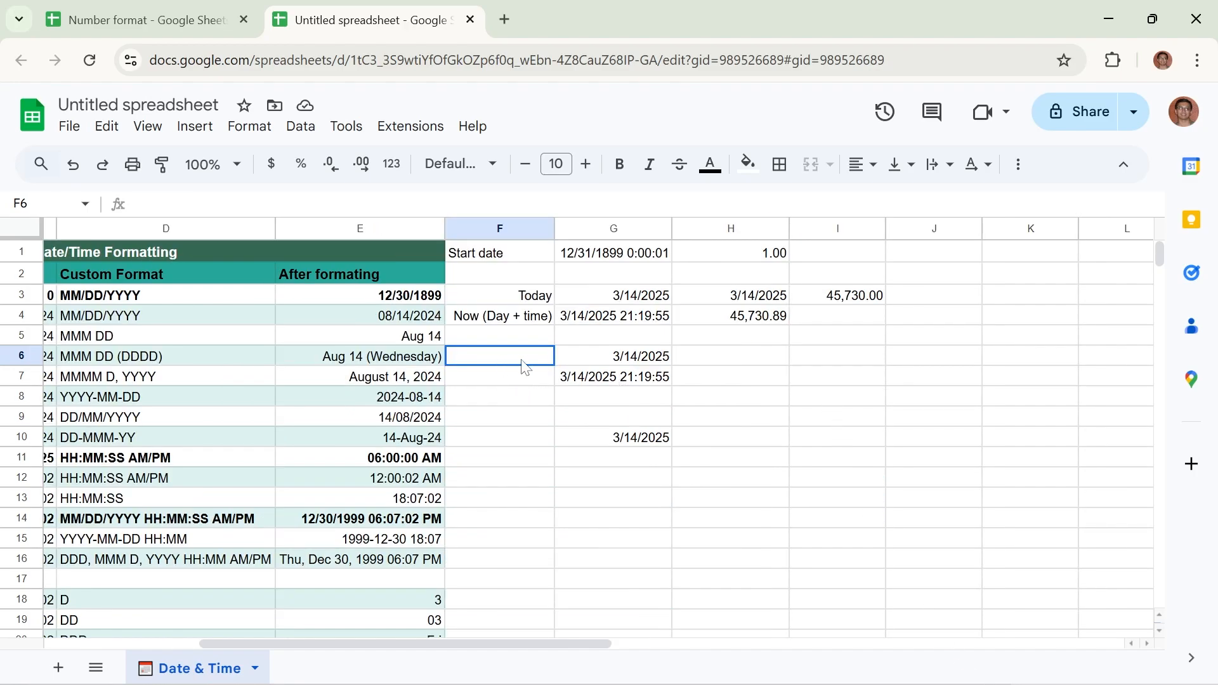
# Clear the contents of cells F6:G10
pyautogui.moveTo(525, 362); pyautogui.dragTo(663, 447)
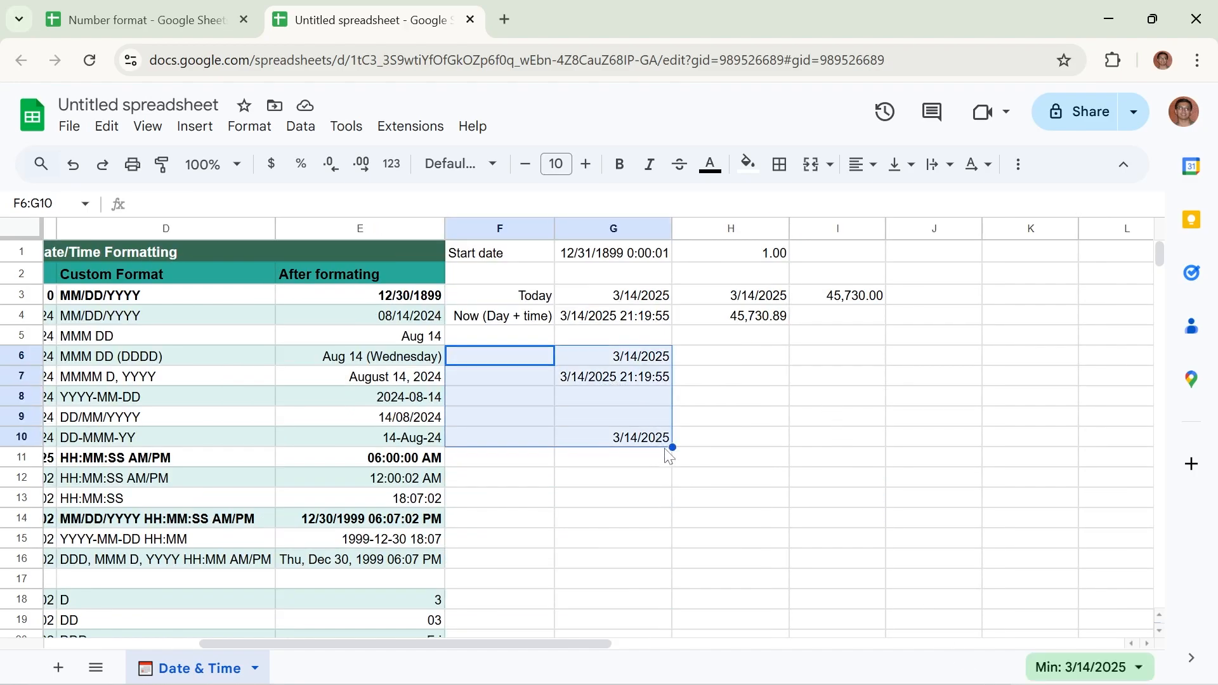
pyautogui.press('Delete')
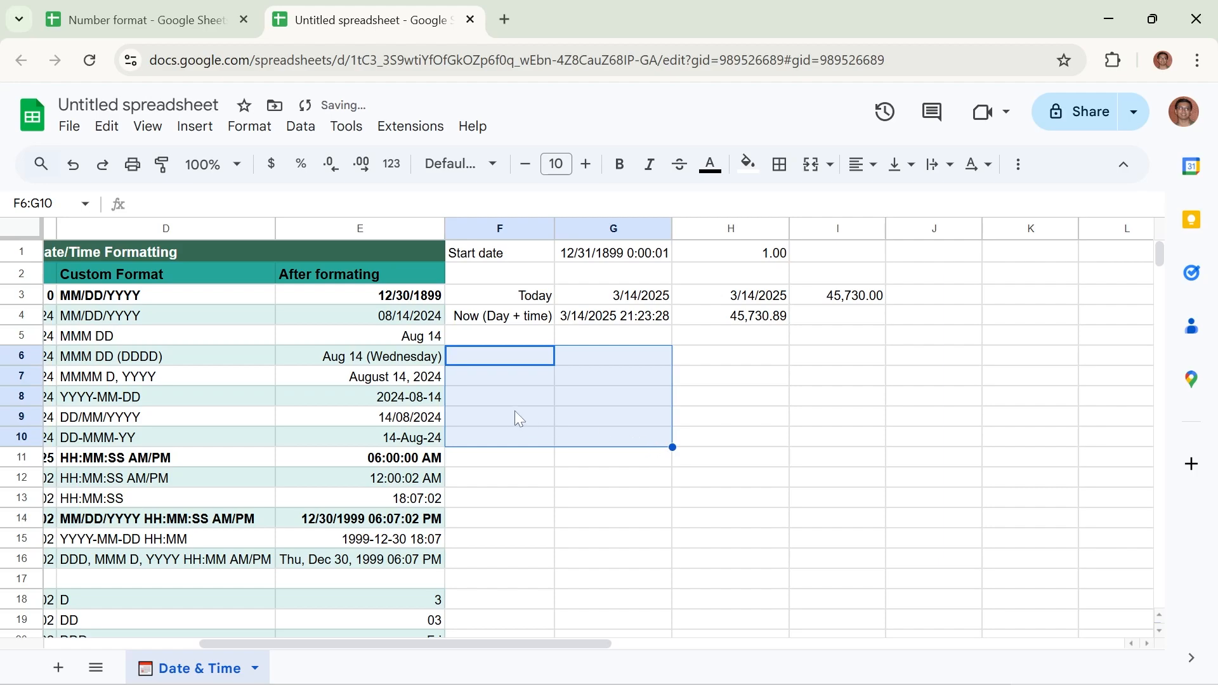
# Review the available number formats, including the custom options, and the table of custom date and time formats
pyautogui.click(248, 129)
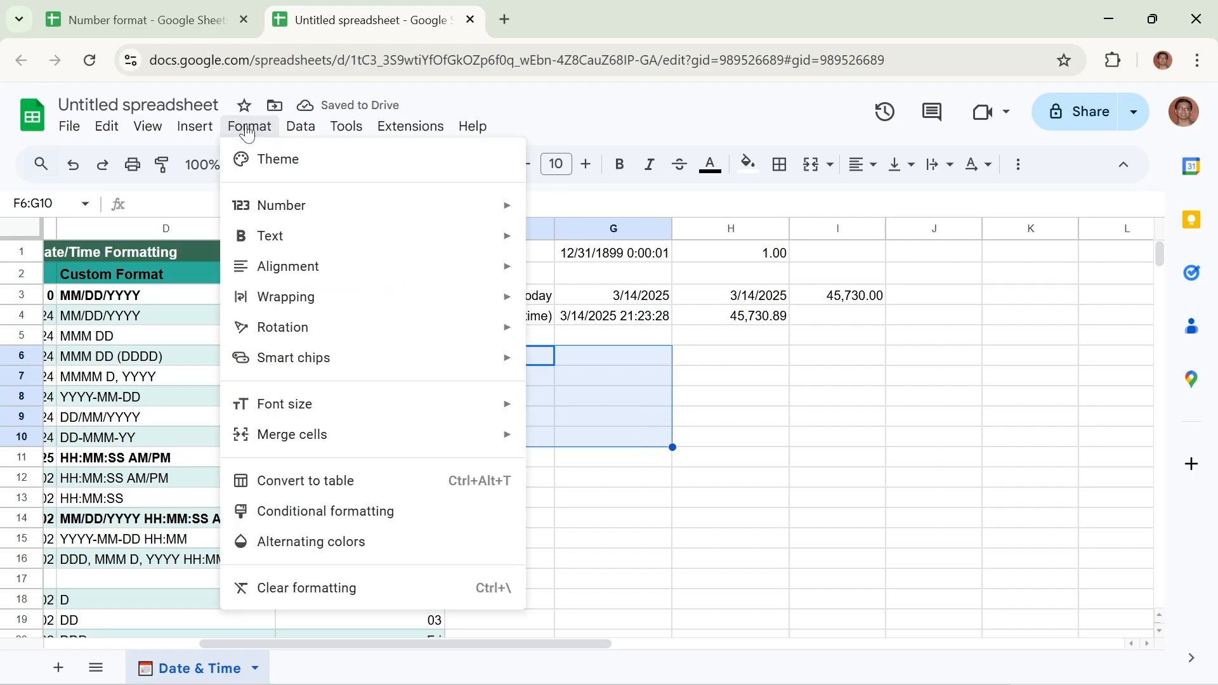
pyautogui.moveTo(296, 207)
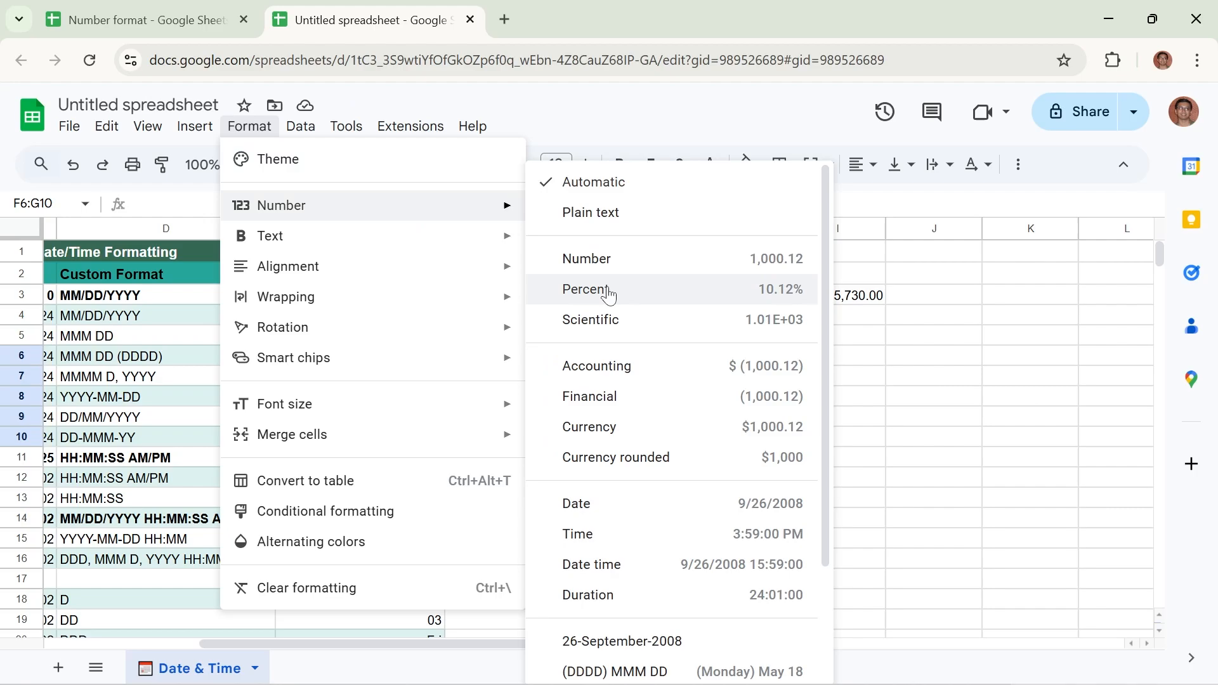
pyautogui.scroll(-2, 625, 492)
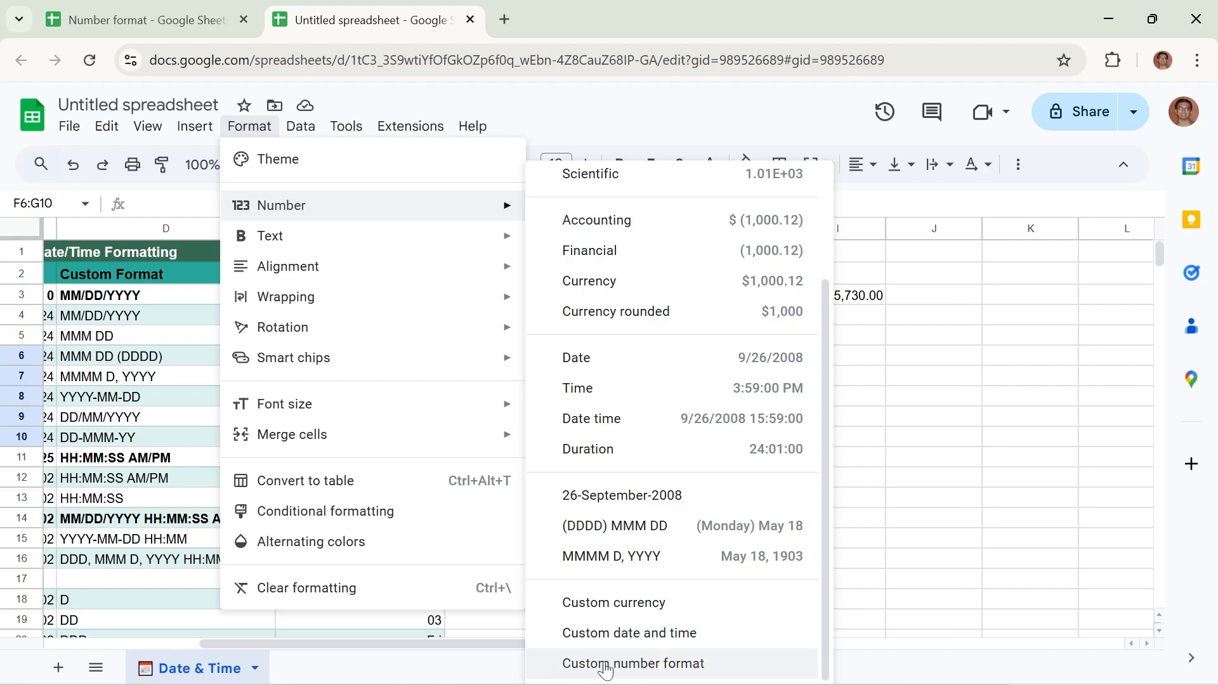
pyautogui.click(133, 418)
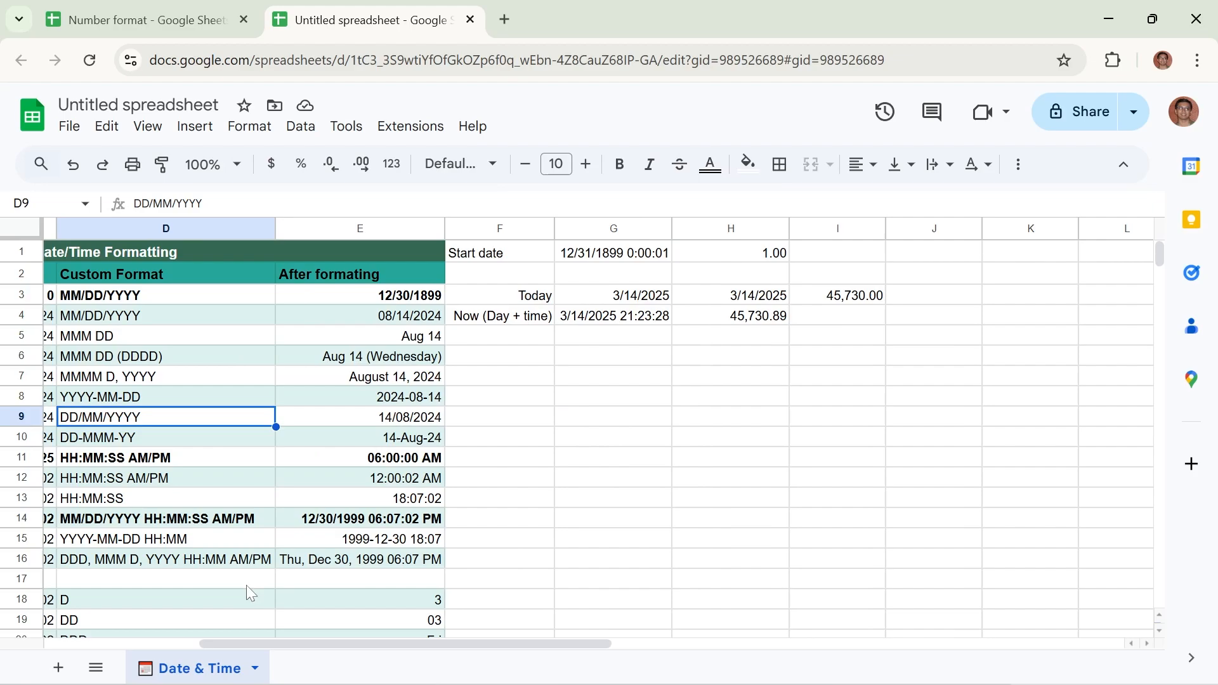
pyautogui.moveTo(280, 642); pyautogui.dragTo(101, 622)
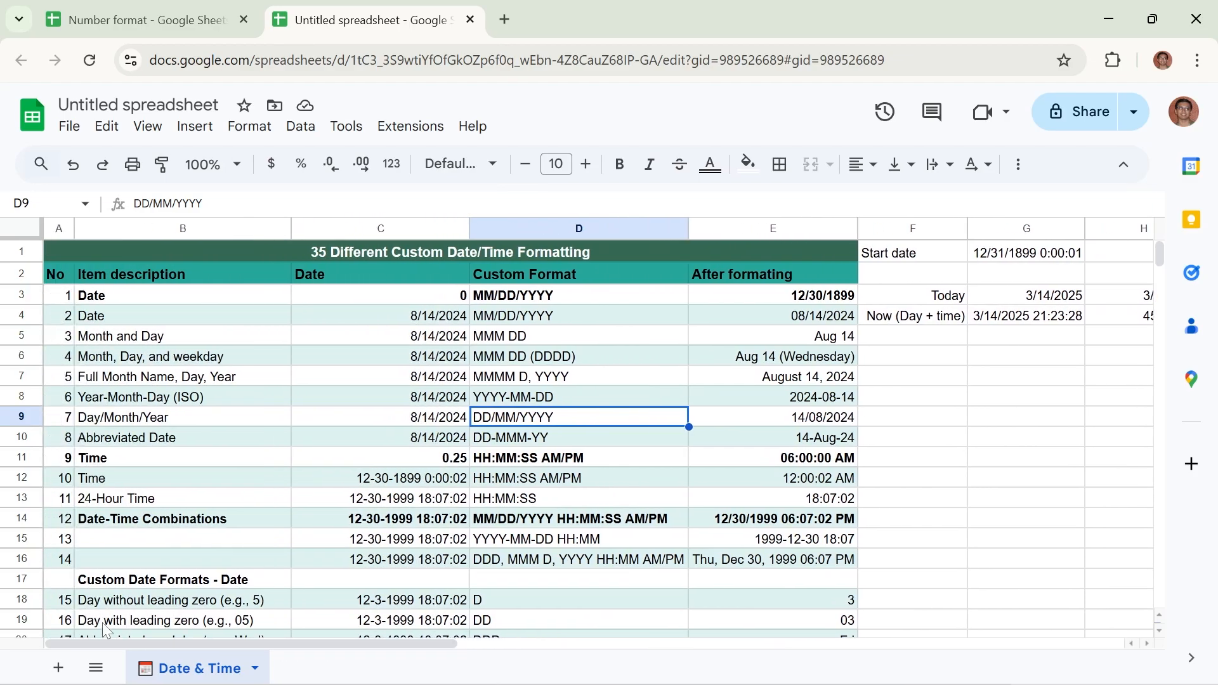
pyautogui.scroll(-8, 429, 467)
pyautogui.scroll(8, 430, 467)
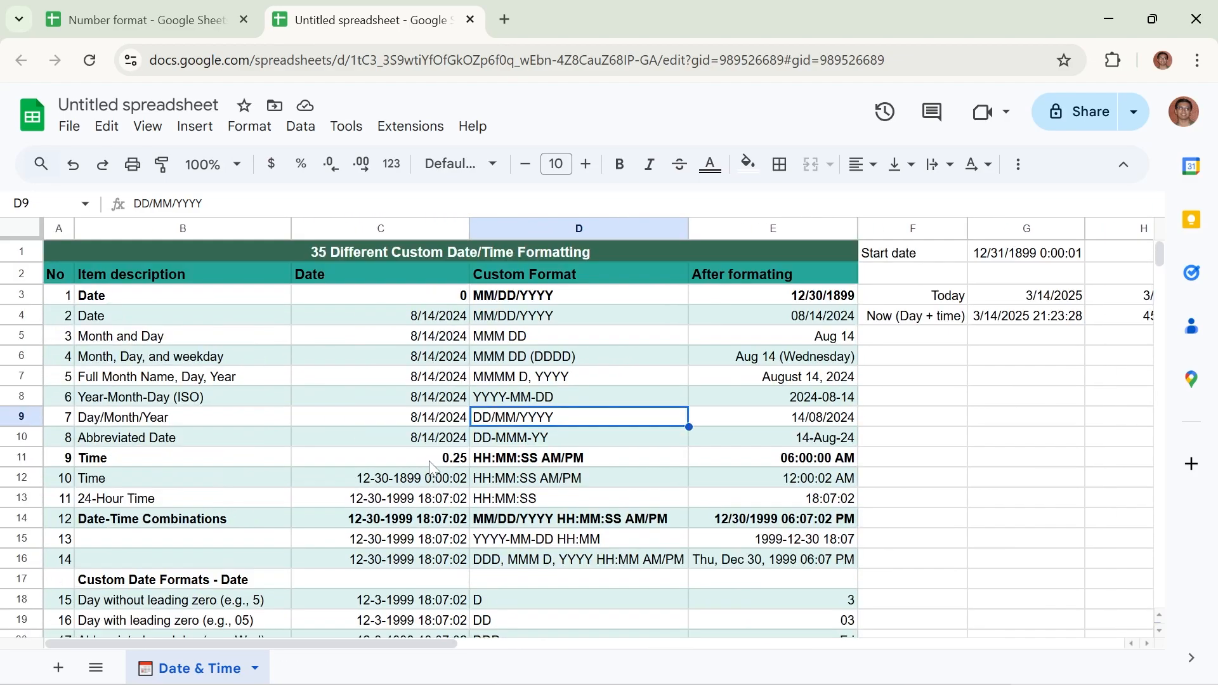
# Enter the date and time 3-14-2025 19:25:36 in cell G8
pyautogui.moveTo(417, 640); pyautogui.dragTo(571, 644)
pyautogui.click(606, 400)
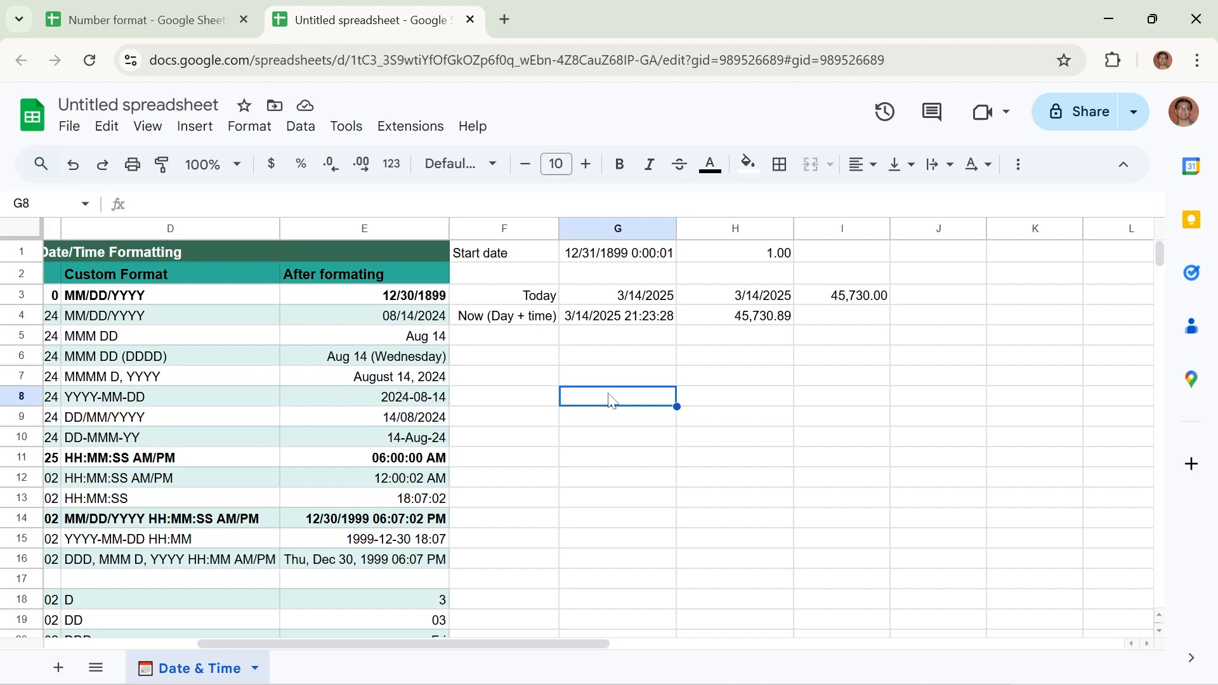
pyautogui.write('3-')
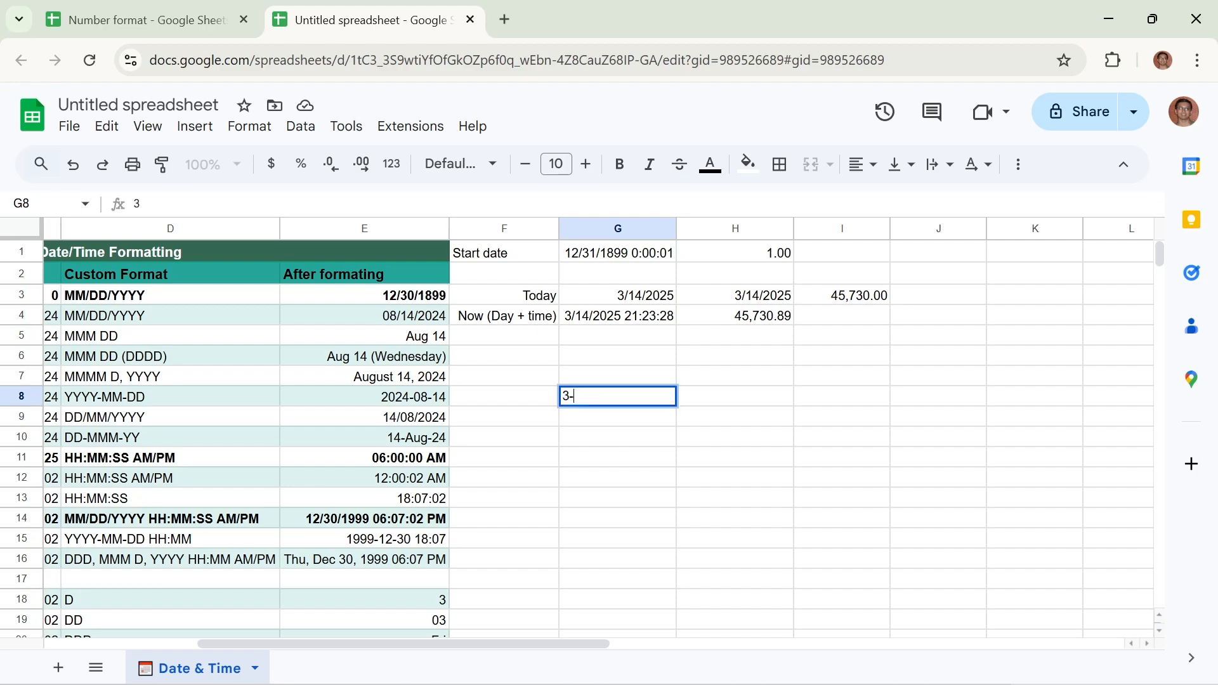
pyautogui.write('0')
pyautogui.press('BackSpace')
pyautogui.write('14-2025')
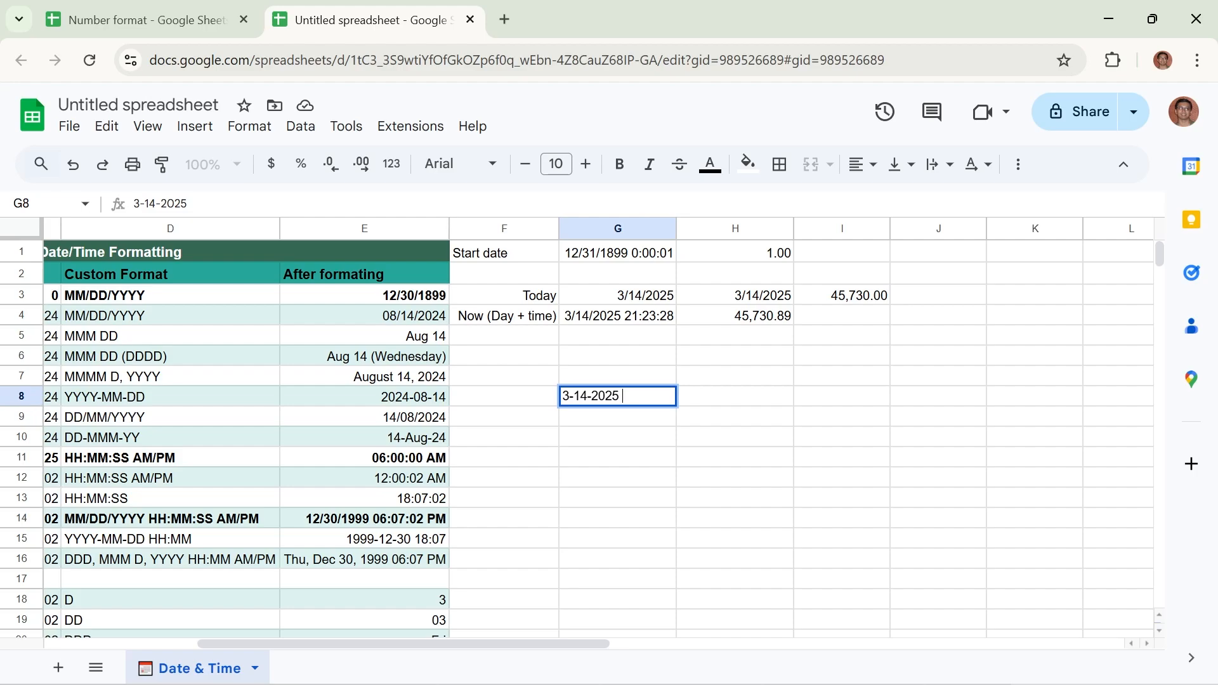
pyautogui.write('19:25:36')
pyautogui.press('Return')
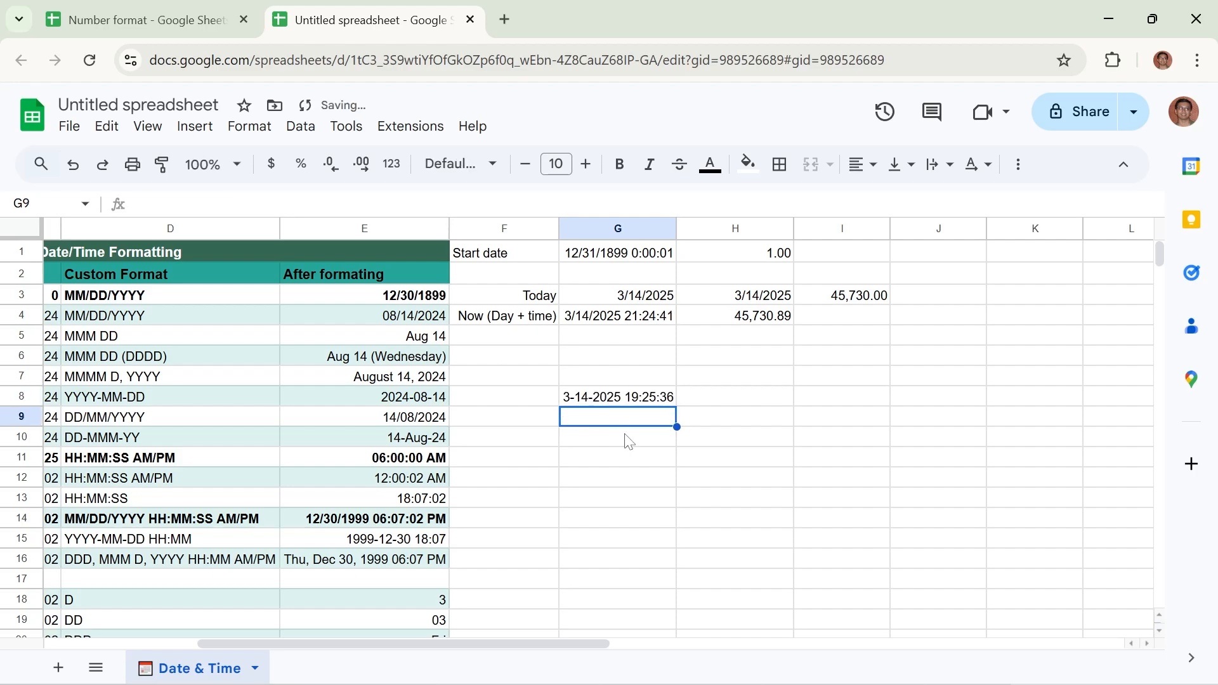
# Apply the Date time number format to the value in cell G8
pyautogui.click(618, 458)
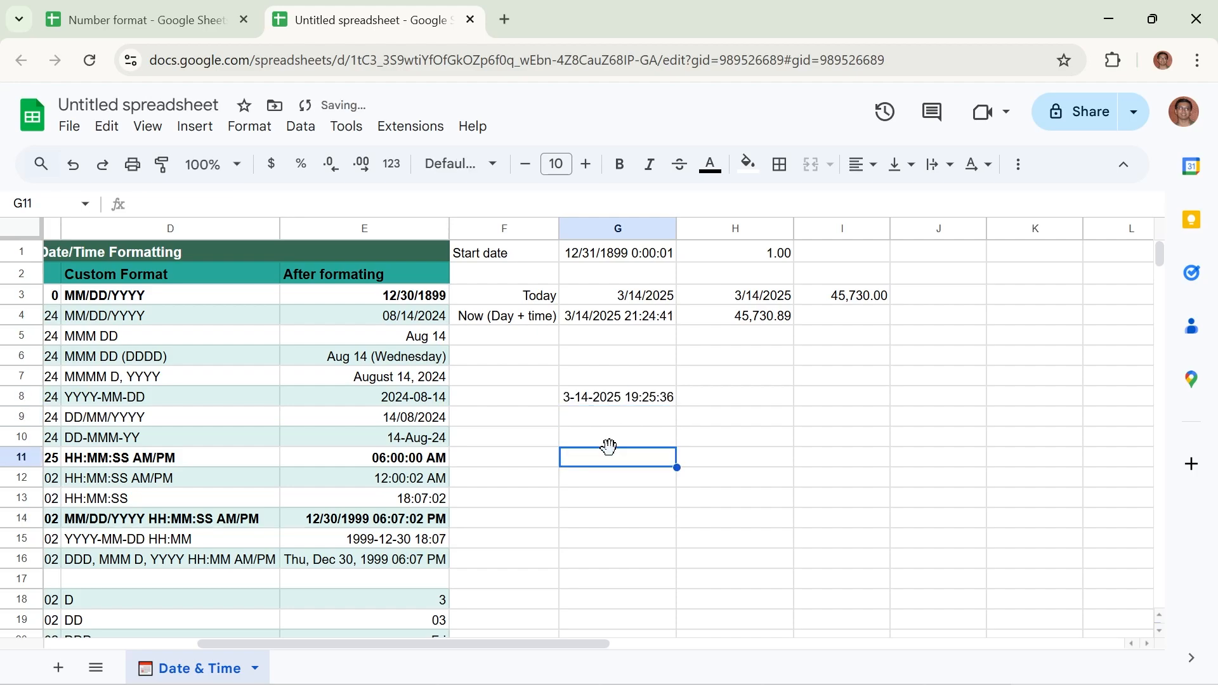
pyautogui.click(579, 401)
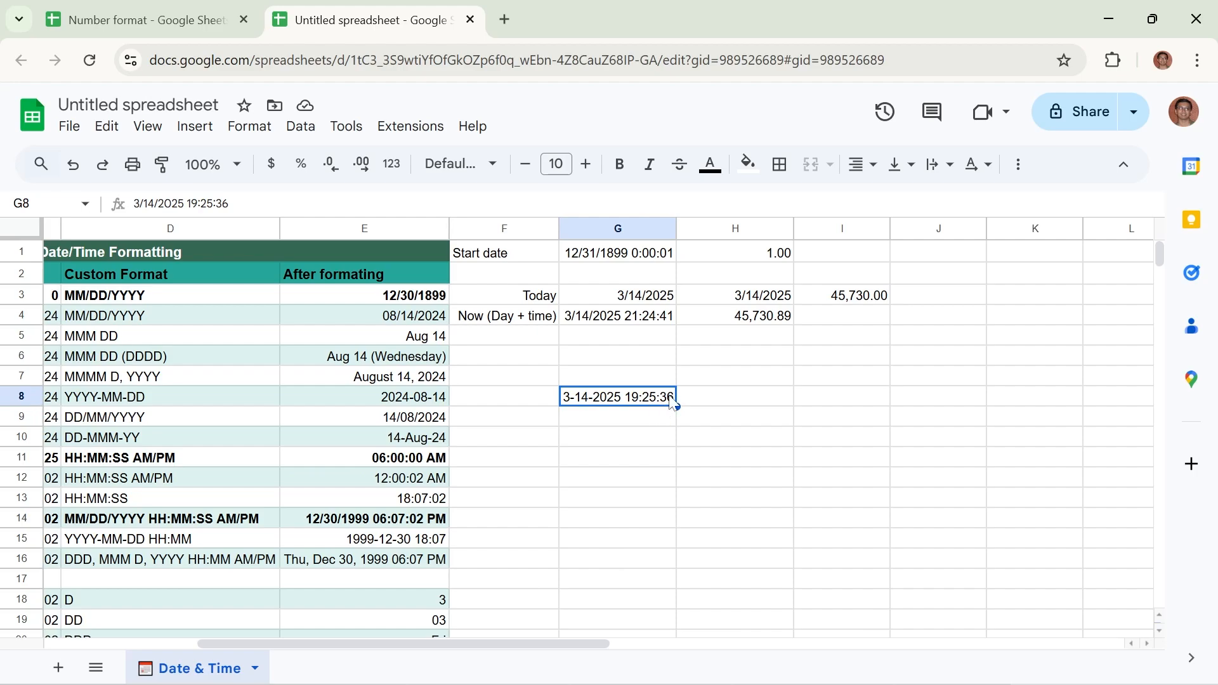
pyautogui.click(617, 442)
pyautogui.click(601, 398)
pyautogui.click(250, 128)
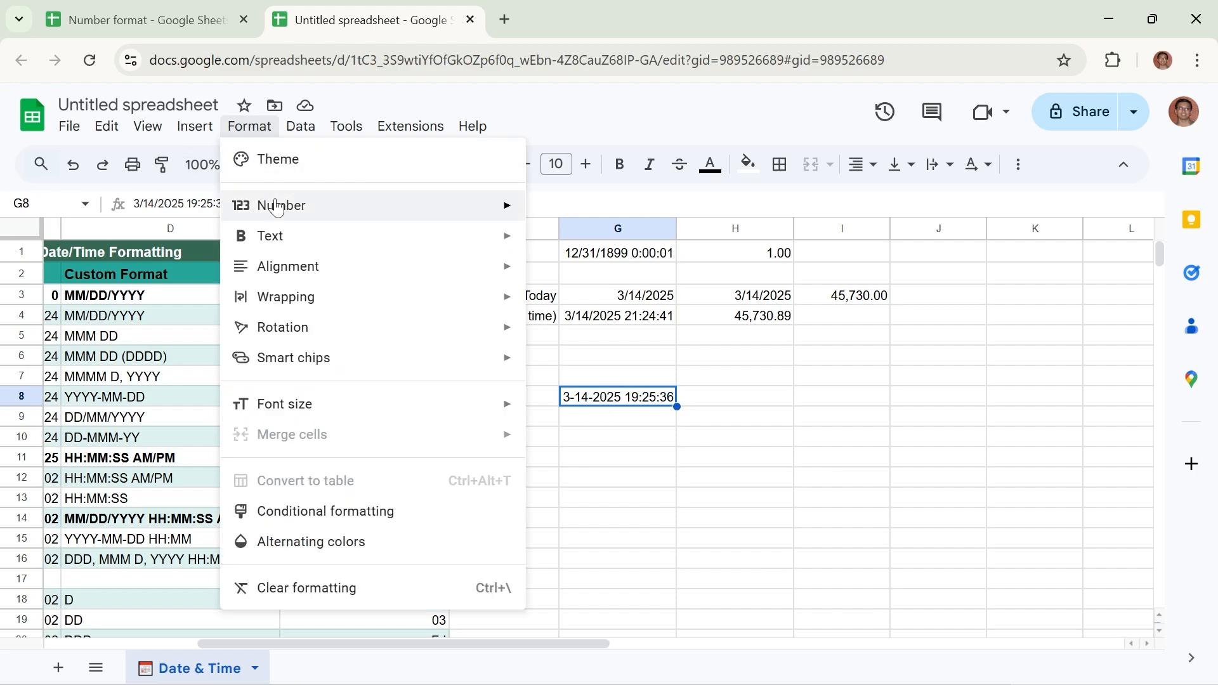
pyautogui.moveTo(267, 208)
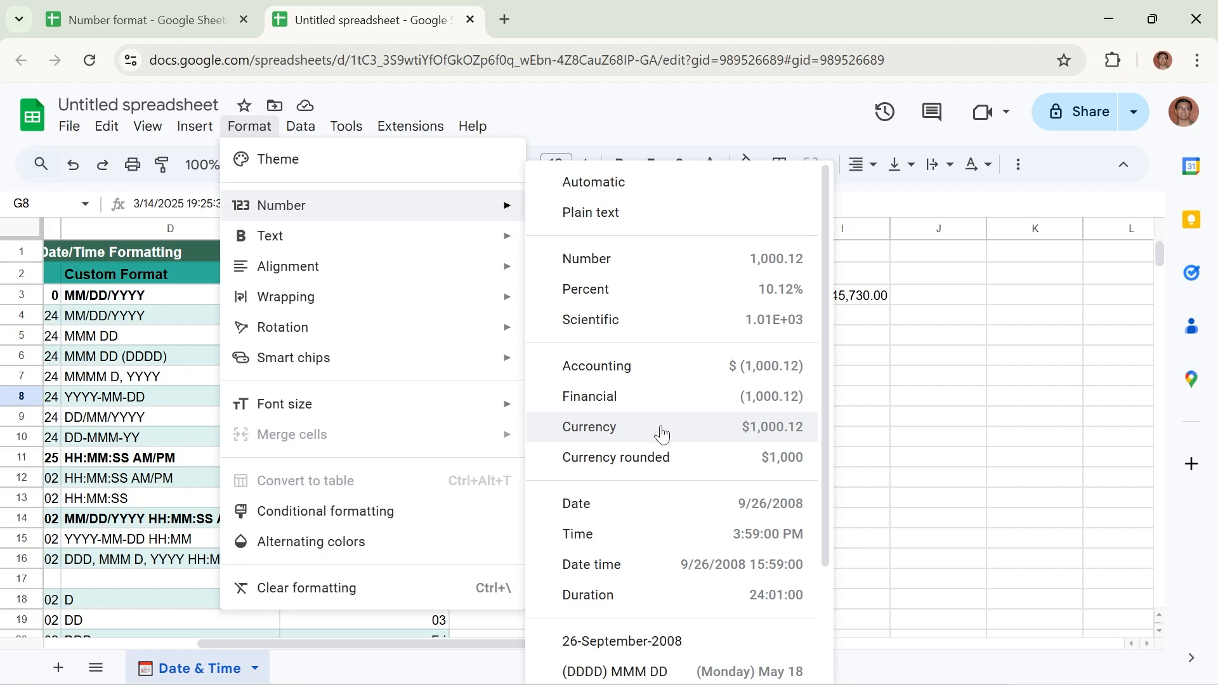
pyautogui.click(641, 572)
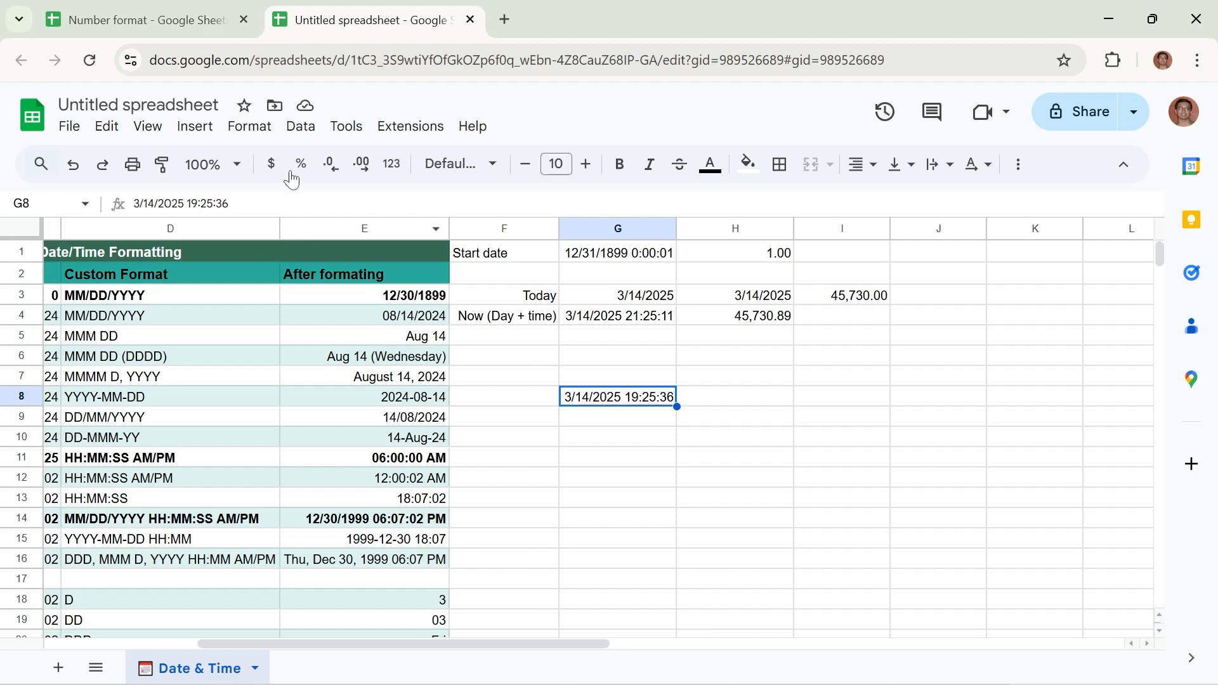
# Change the number format of cell G8 to Date
pyautogui.click(255, 130)
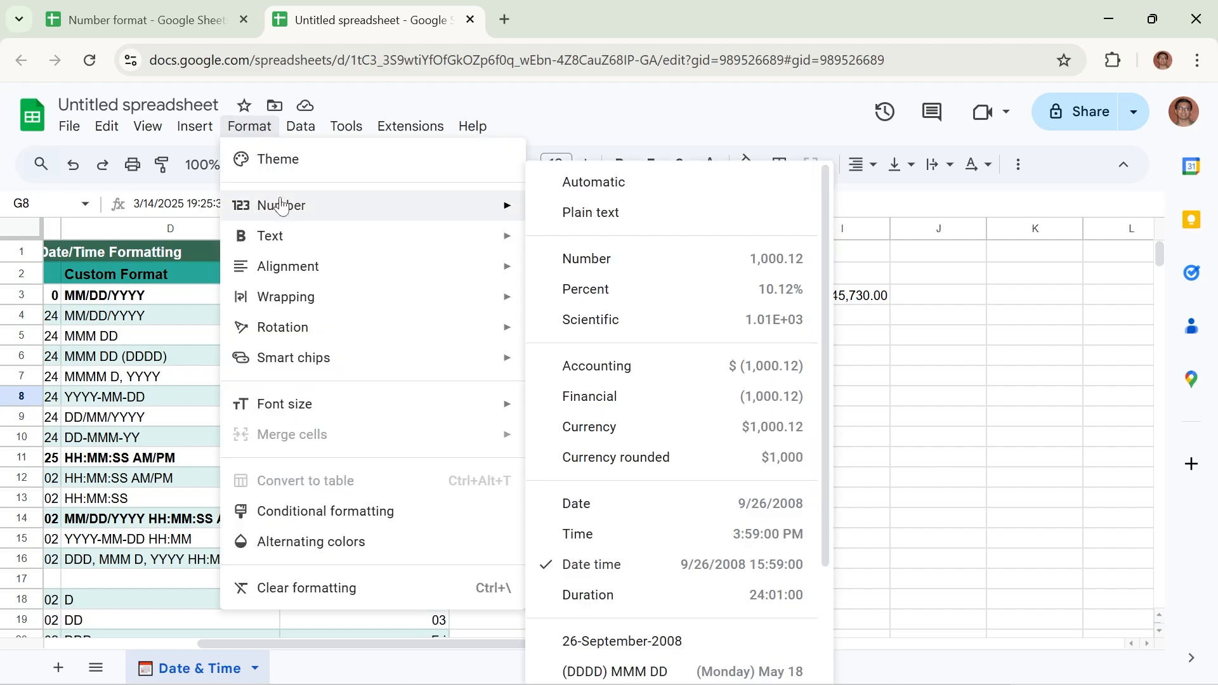
pyautogui.click(590, 505)
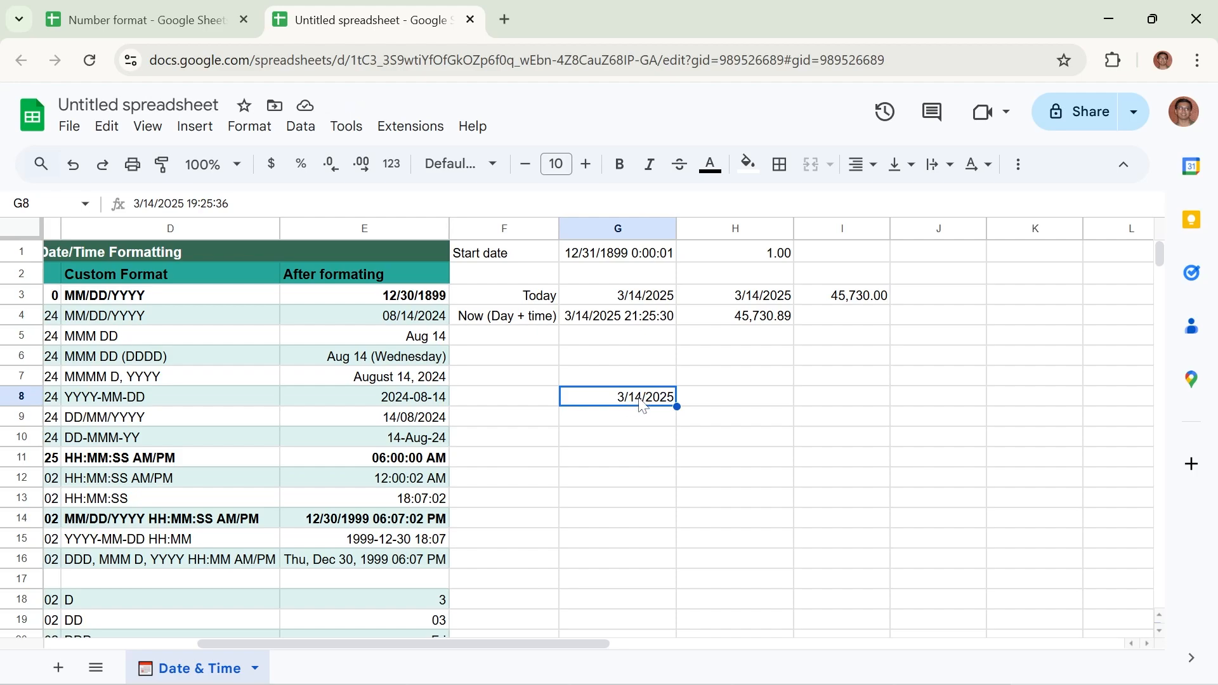
# Check the locale and time zone in the spreadsheet's settings without changing them
pyautogui.click(71, 129)
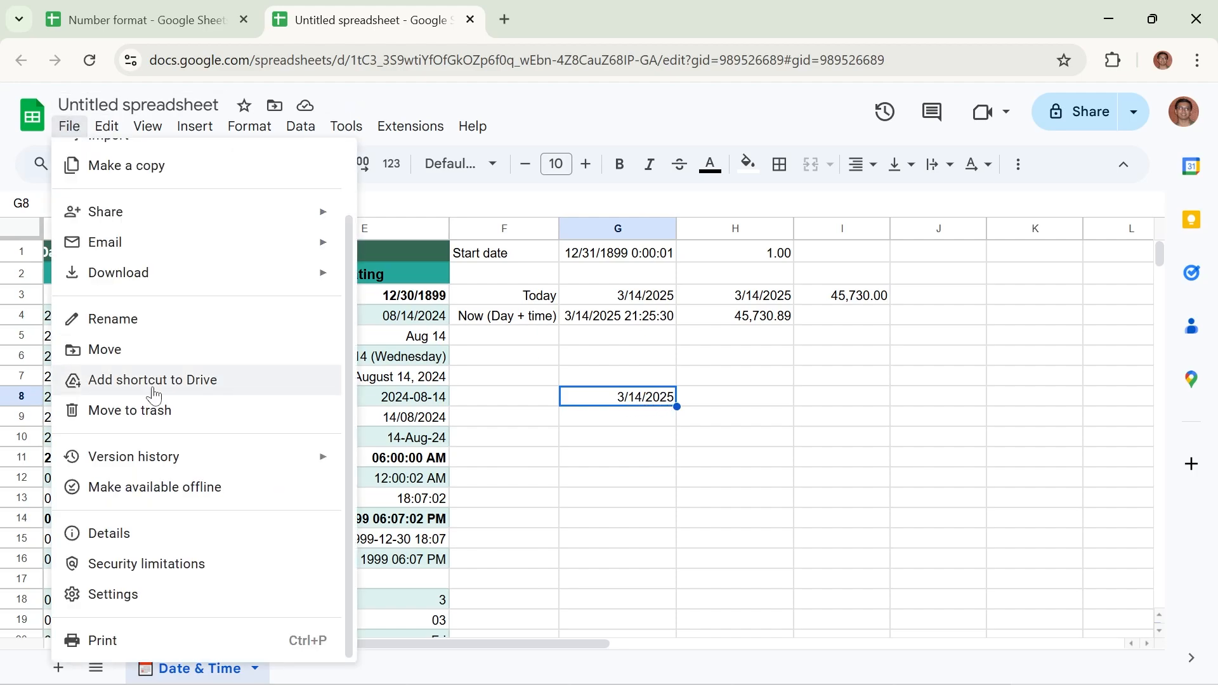
pyautogui.press('Escape')
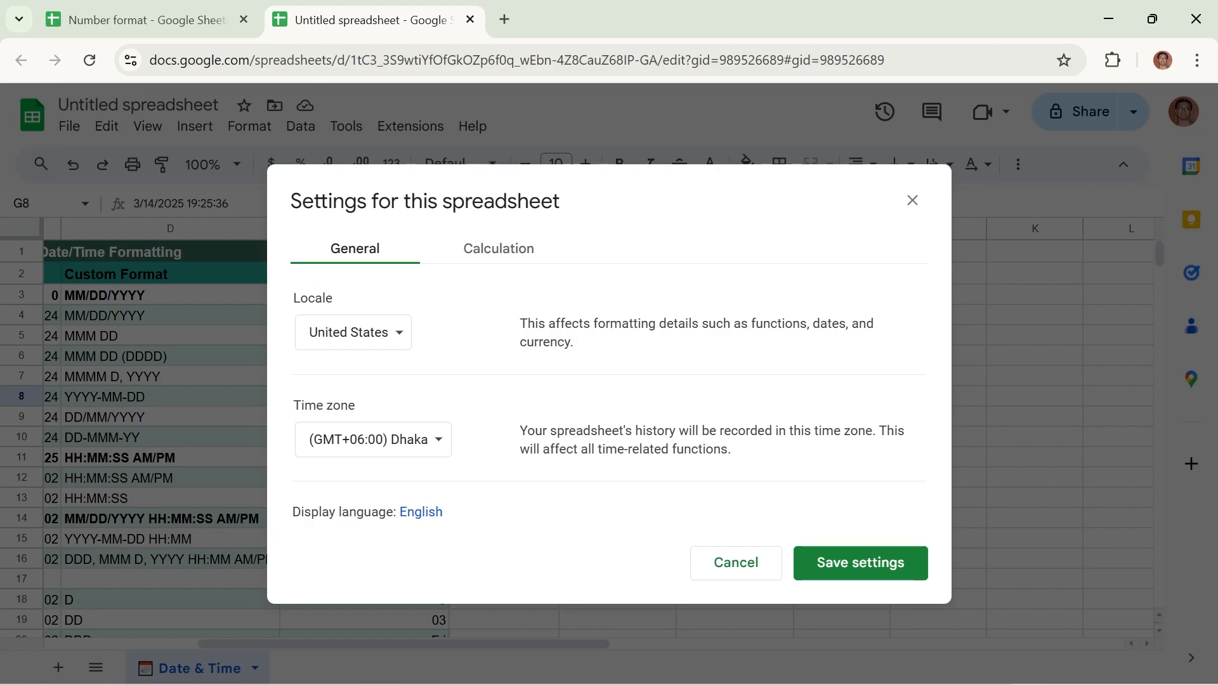
pyautogui.click(912, 202)
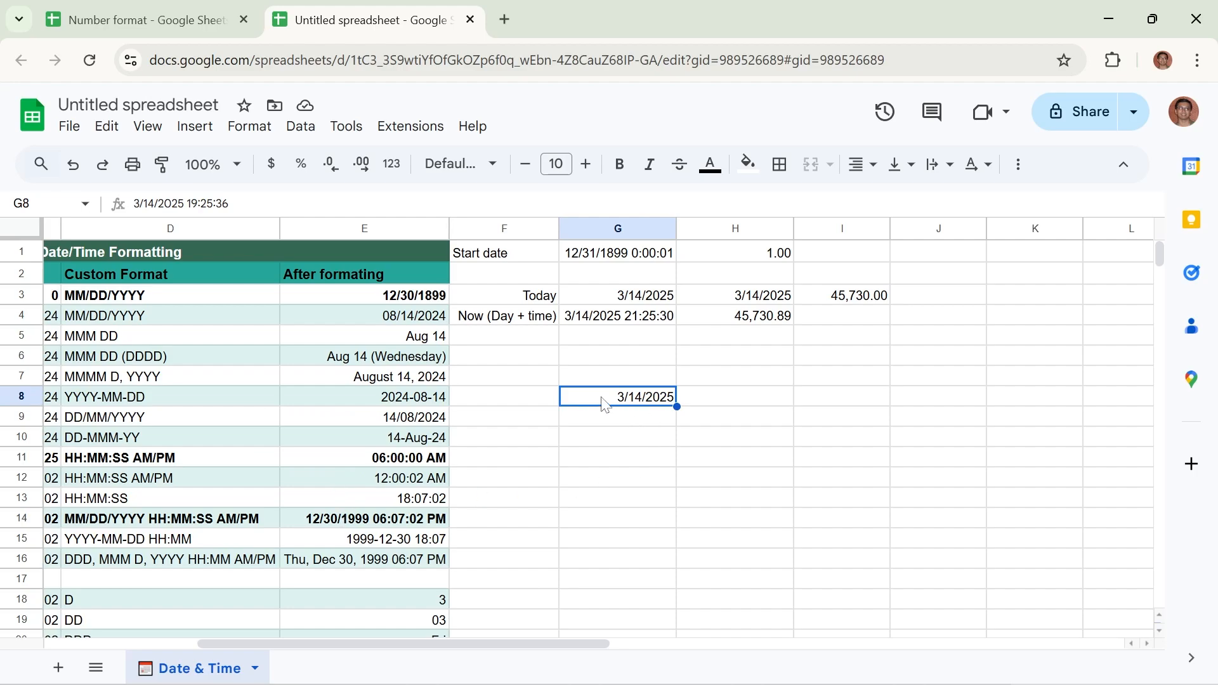
# Format cell G8 with the Time number format to show only its time portion
pyautogui.click(248, 128)
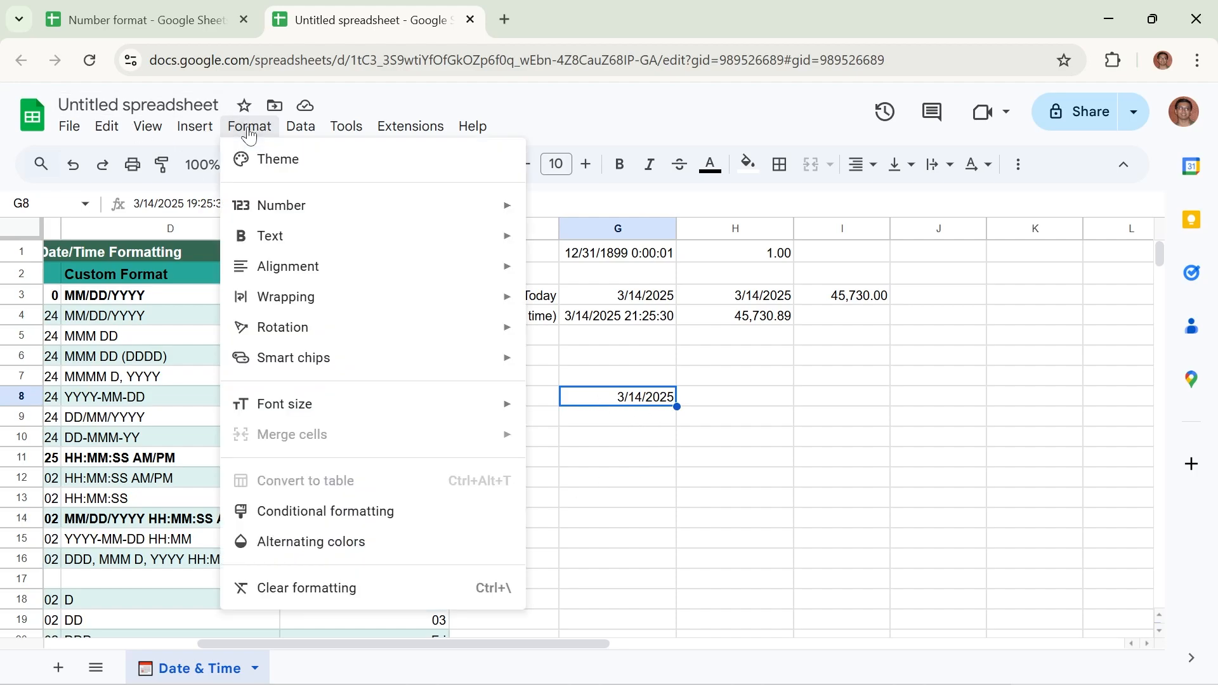
pyautogui.moveTo(342, 210)
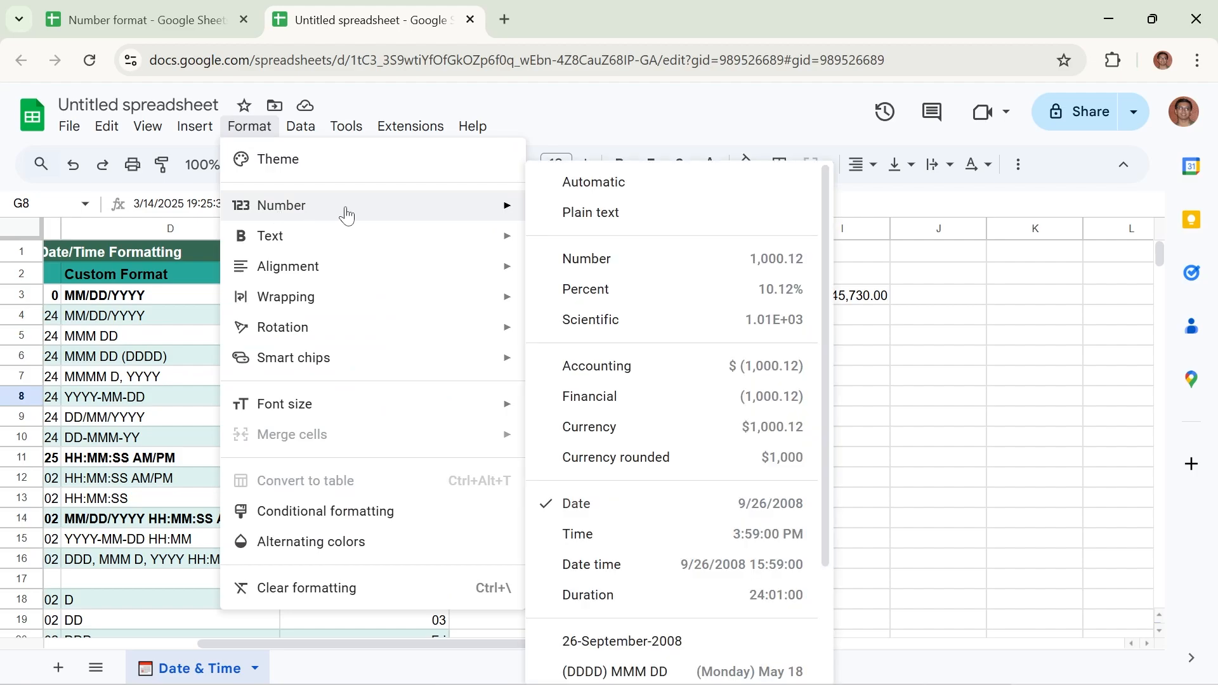
pyautogui.click(585, 539)
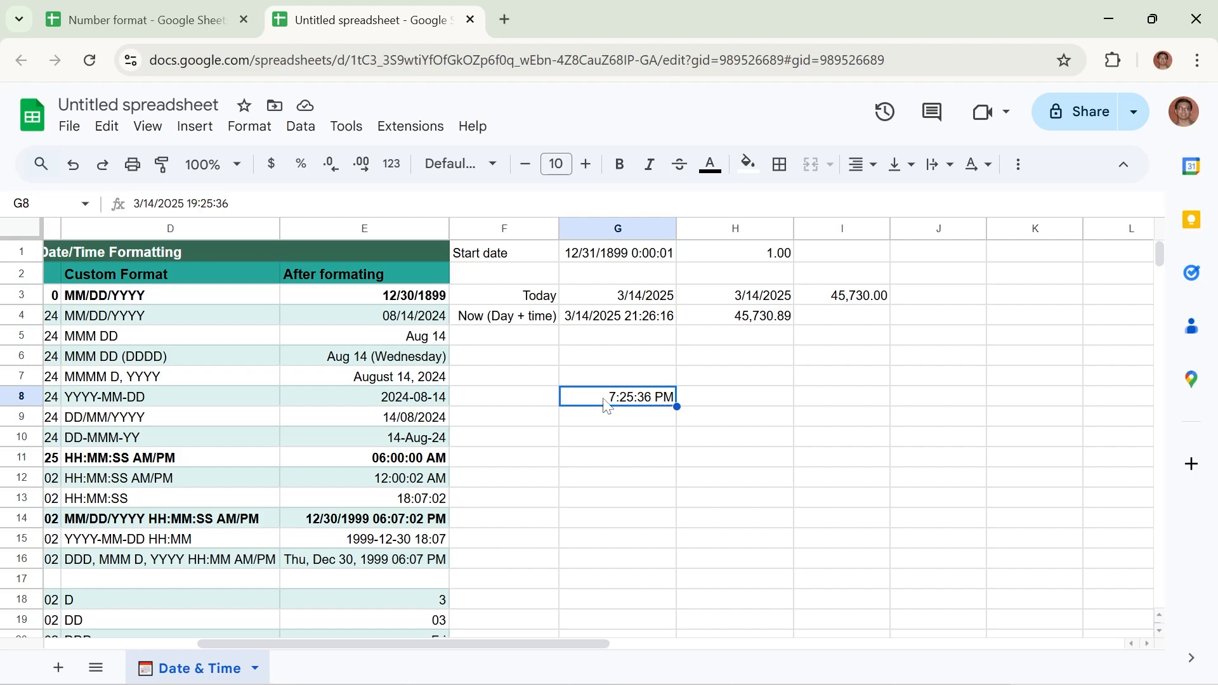
# Switch cell G8 back to the Date time number format
pyautogui.click(253, 137)
pyautogui.moveTo(283, 207)
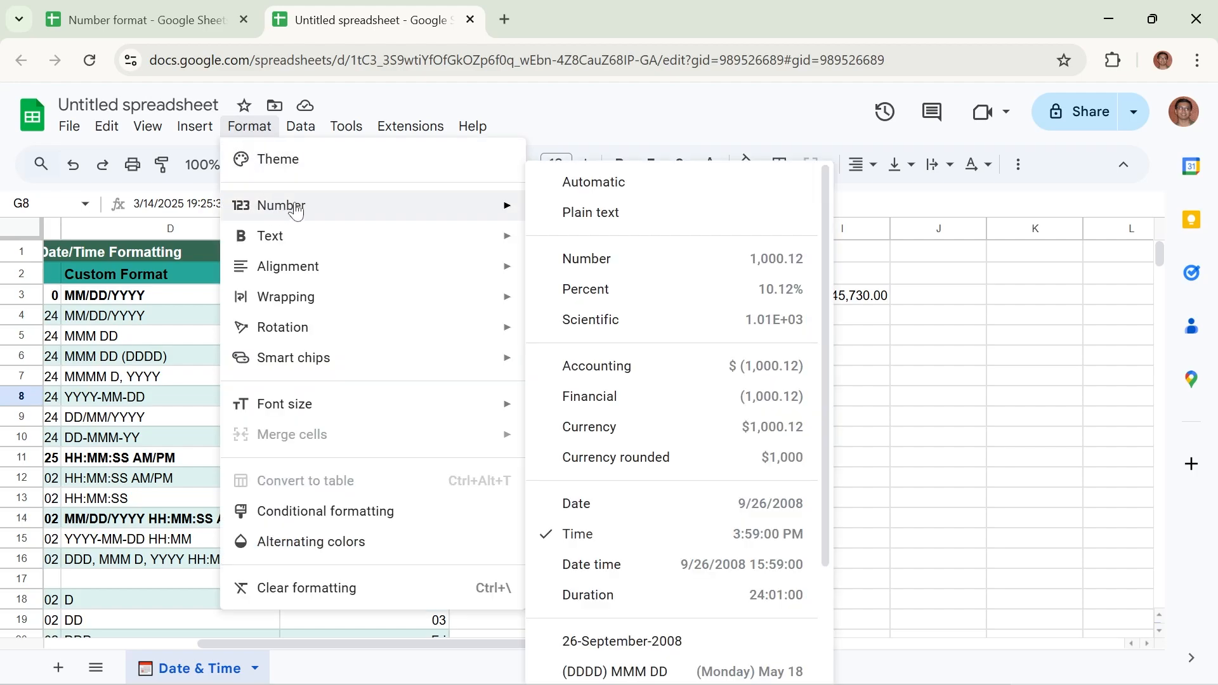
pyautogui.click(615, 566)
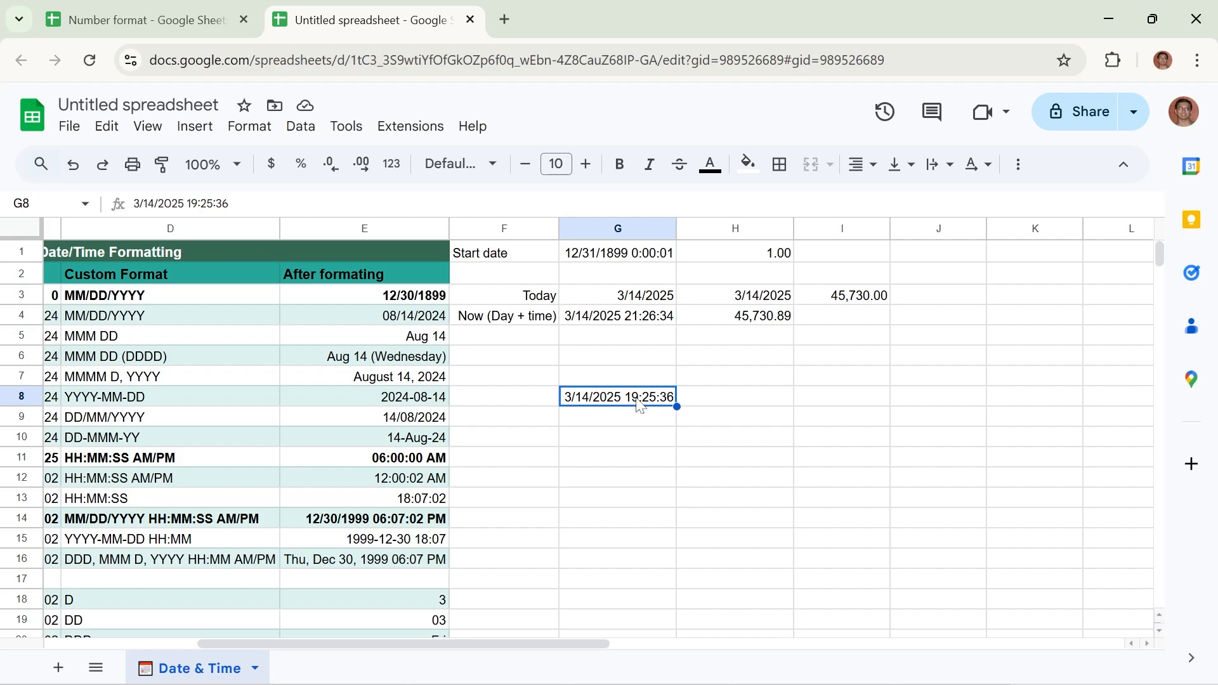
# Enter the date 3-14-2025, without a time, in cell G7
pyautogui.click(625, 379)
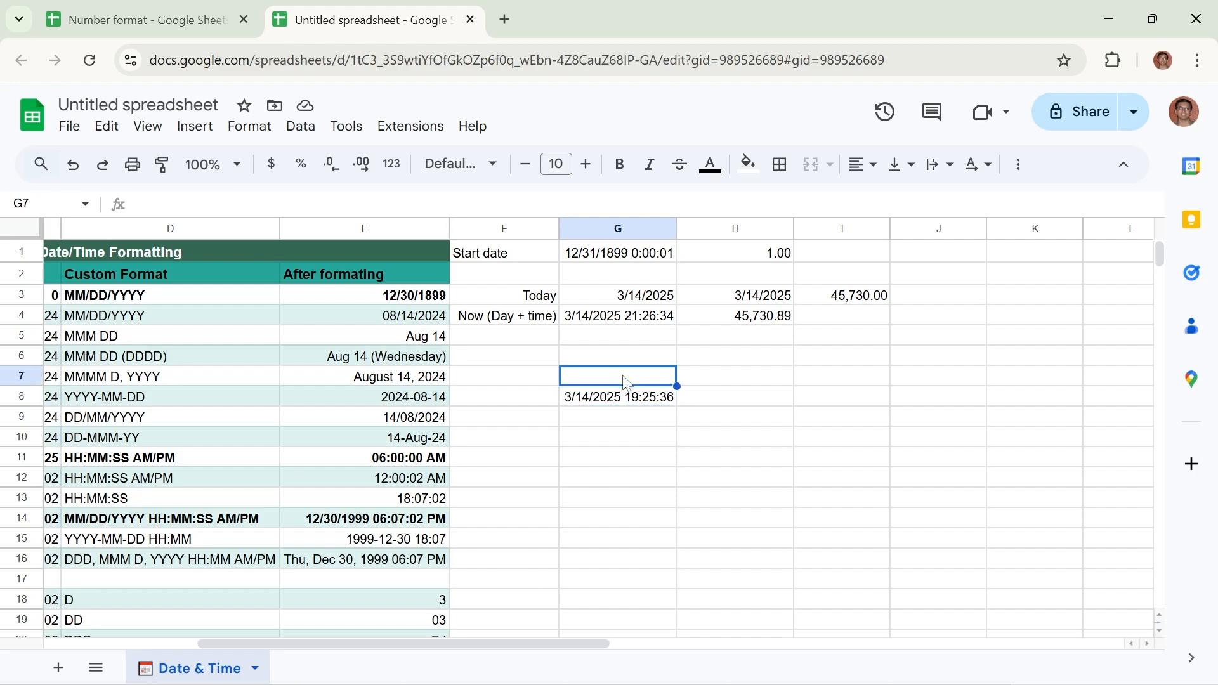
pyautogui.write('3-1')
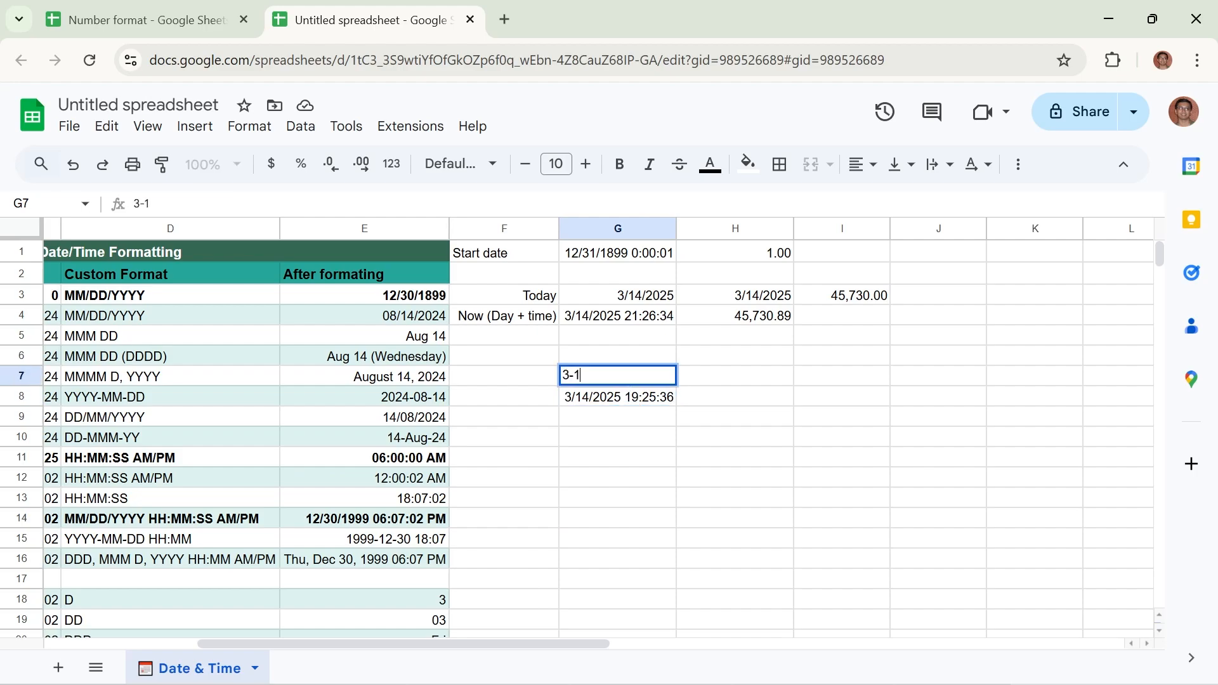
pyautogui.write('4-2025')
pyautogui.press('Return')
# Apply the Date time number format to the date in cell G7
pyautogui.click(626, 380)
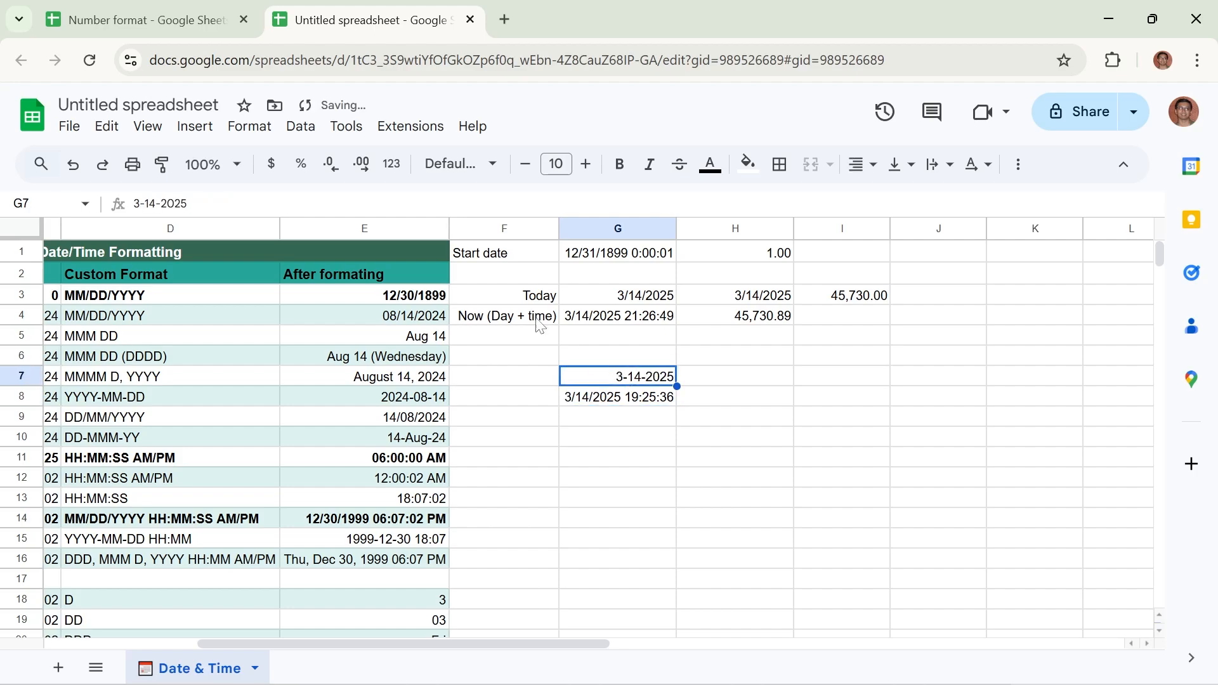
pyautogui.click(251, 127)
pyautogui.moveTo(254, 212)
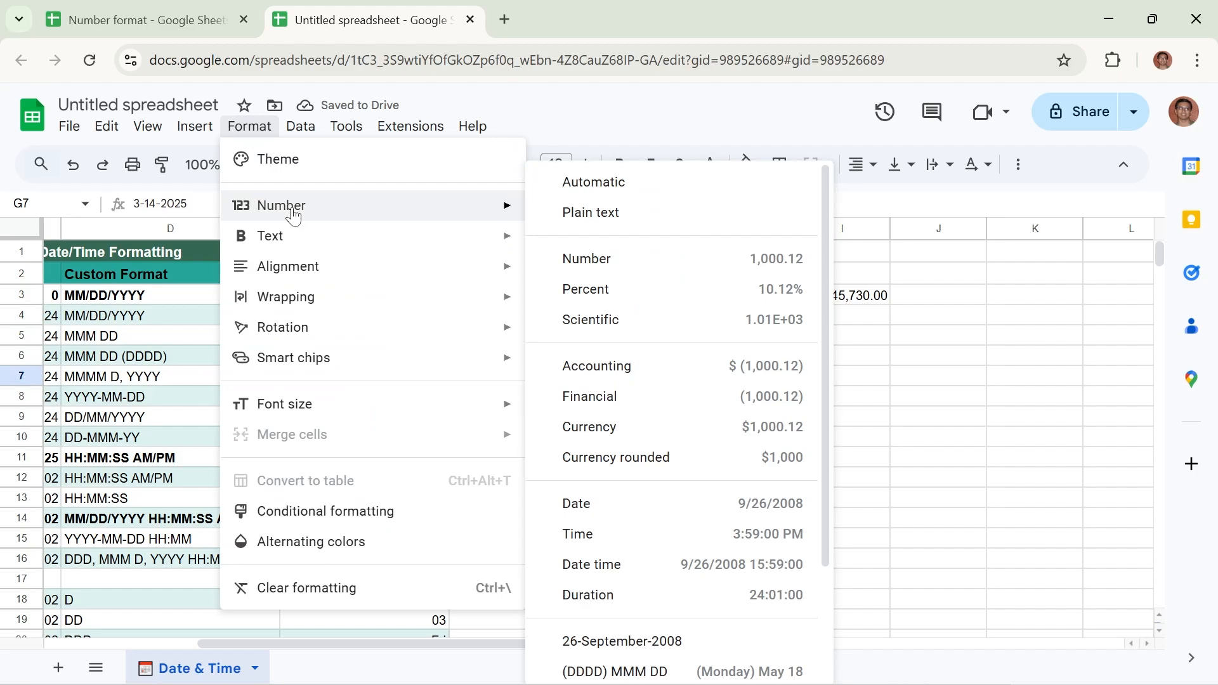
pyautogui.click(628, 563)
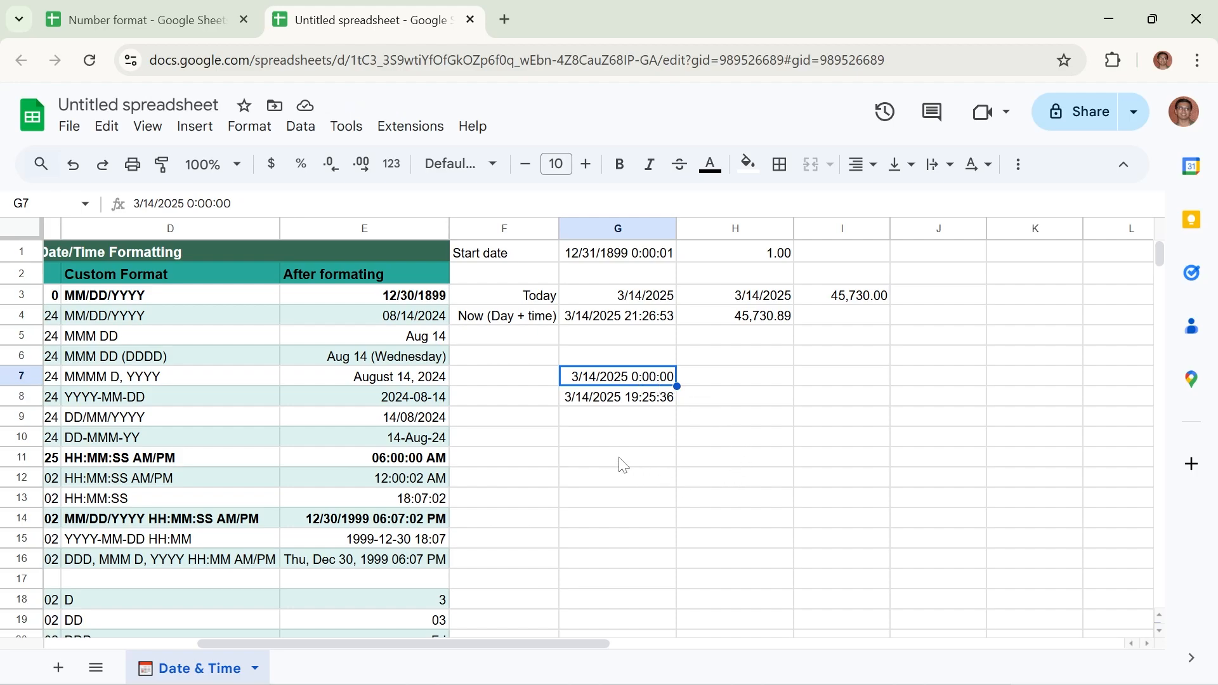
pyautogui.click(597, 405)
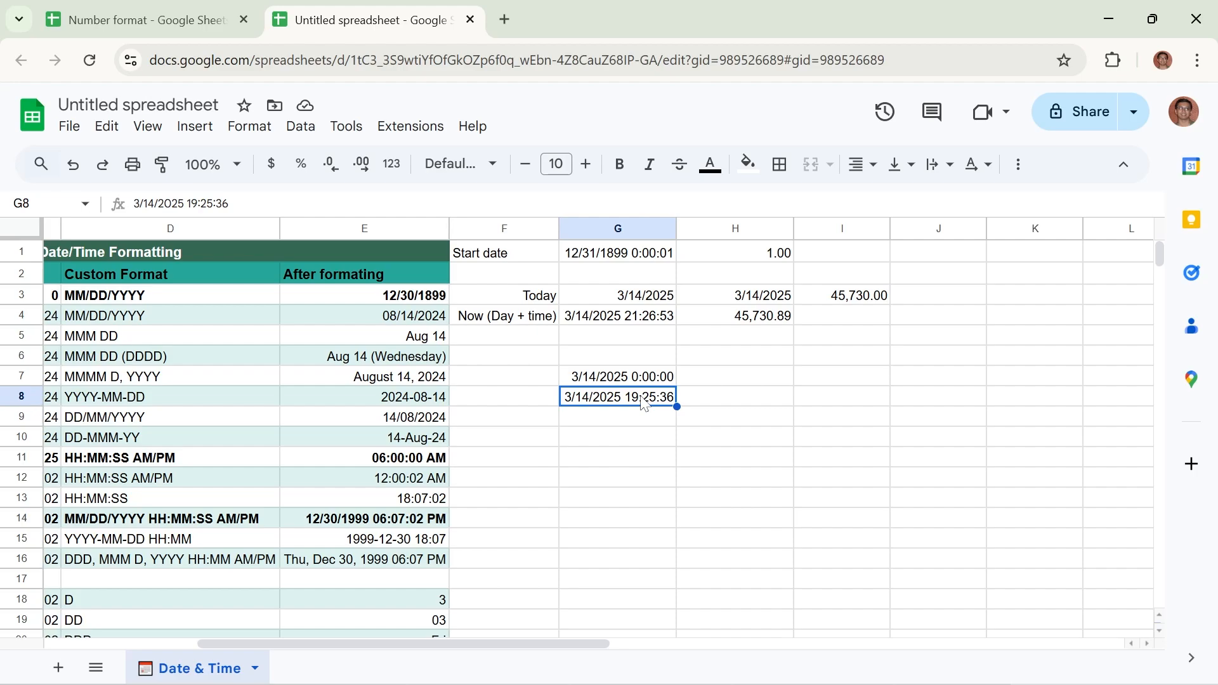
pyautogui.click(247, 129)
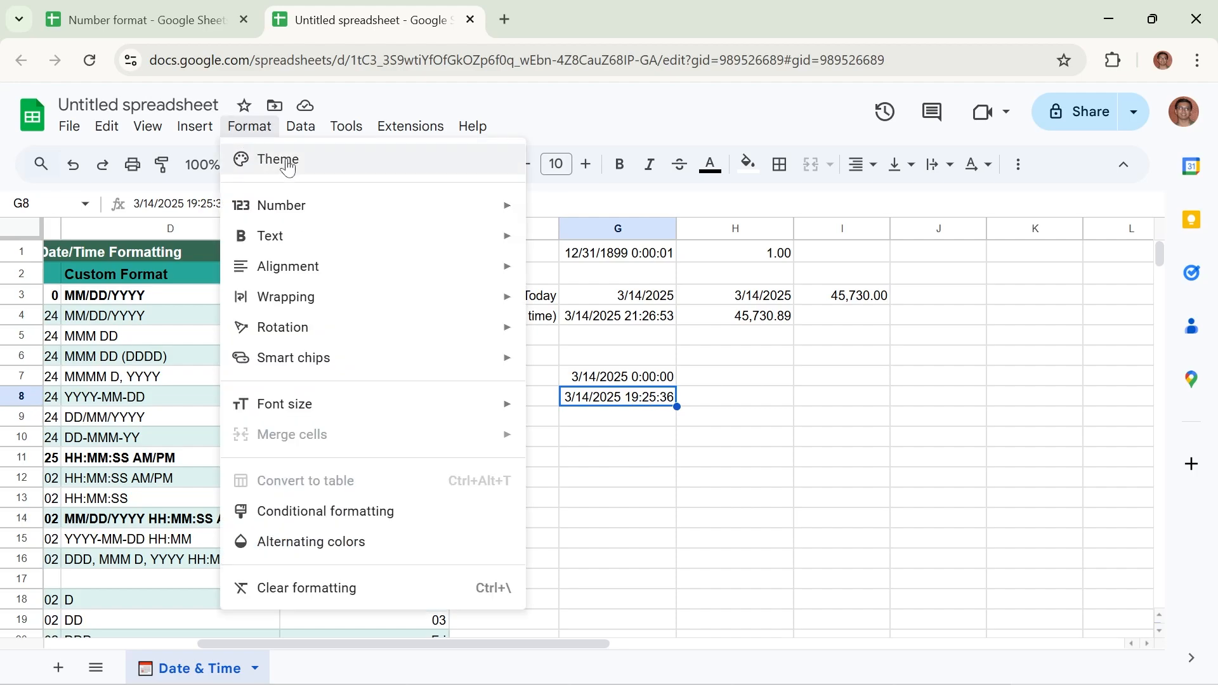
pyautogui.moveTo(321, 208)
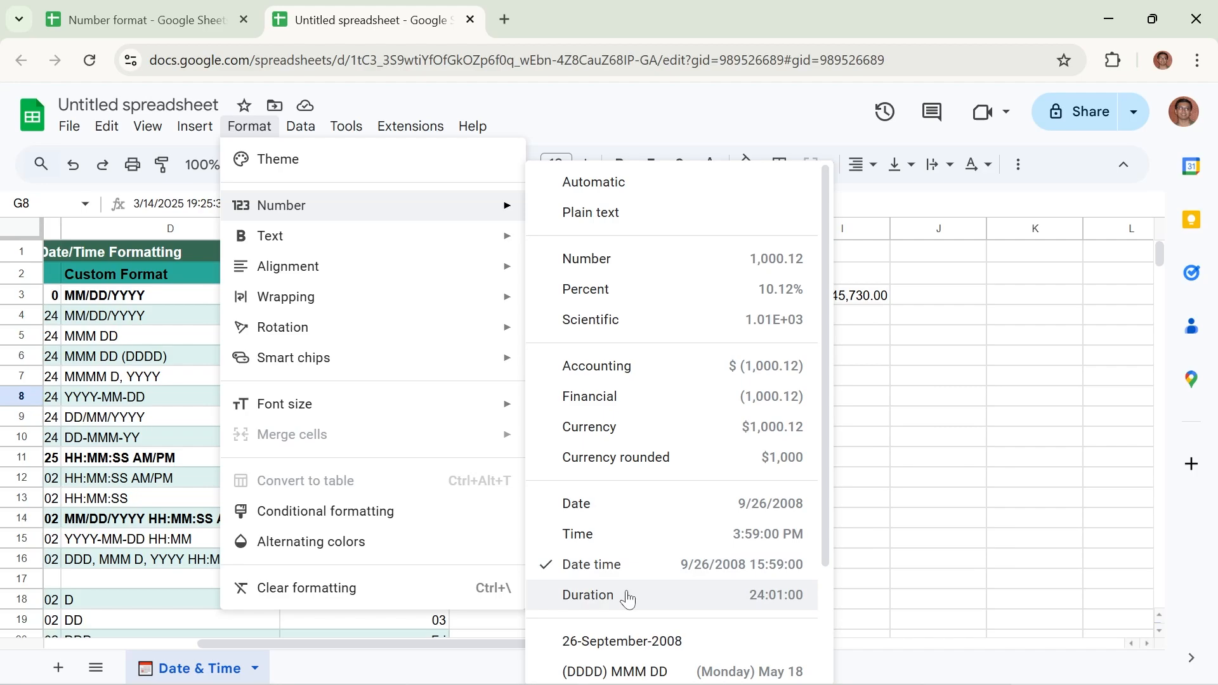
pyautogui.click(874, 477)
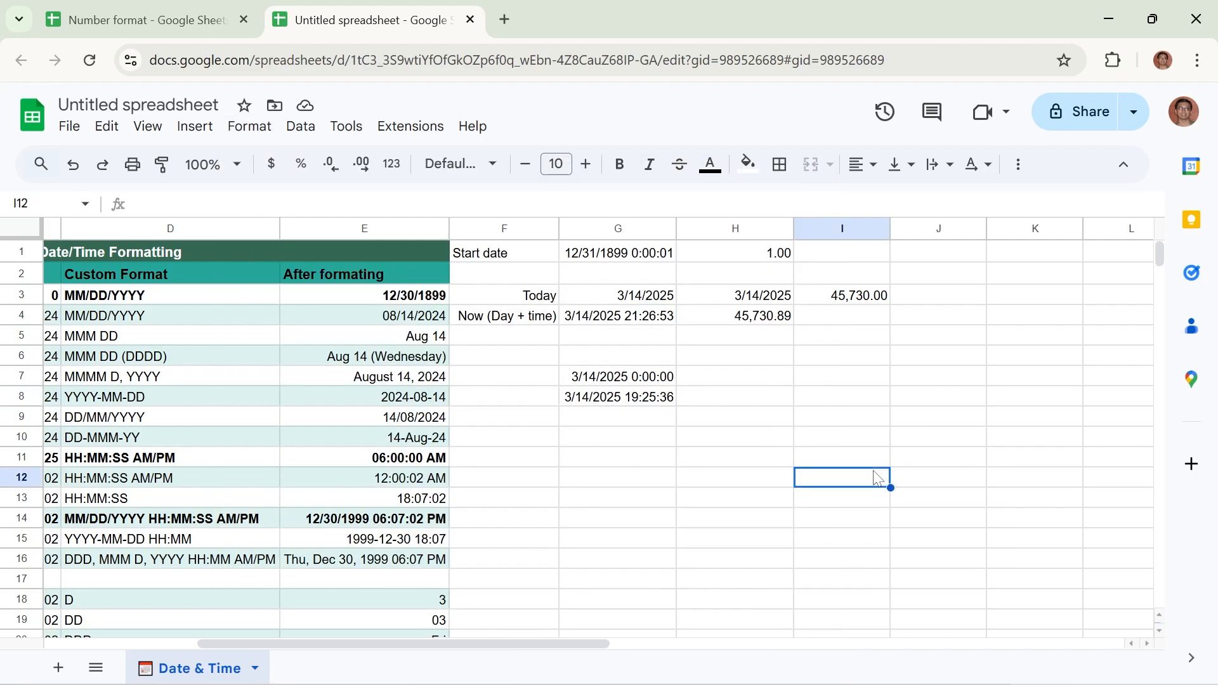
# Enter the date and time 3-13-2025 19:20:23 in cell H8
pyautogui.click(734, 403)
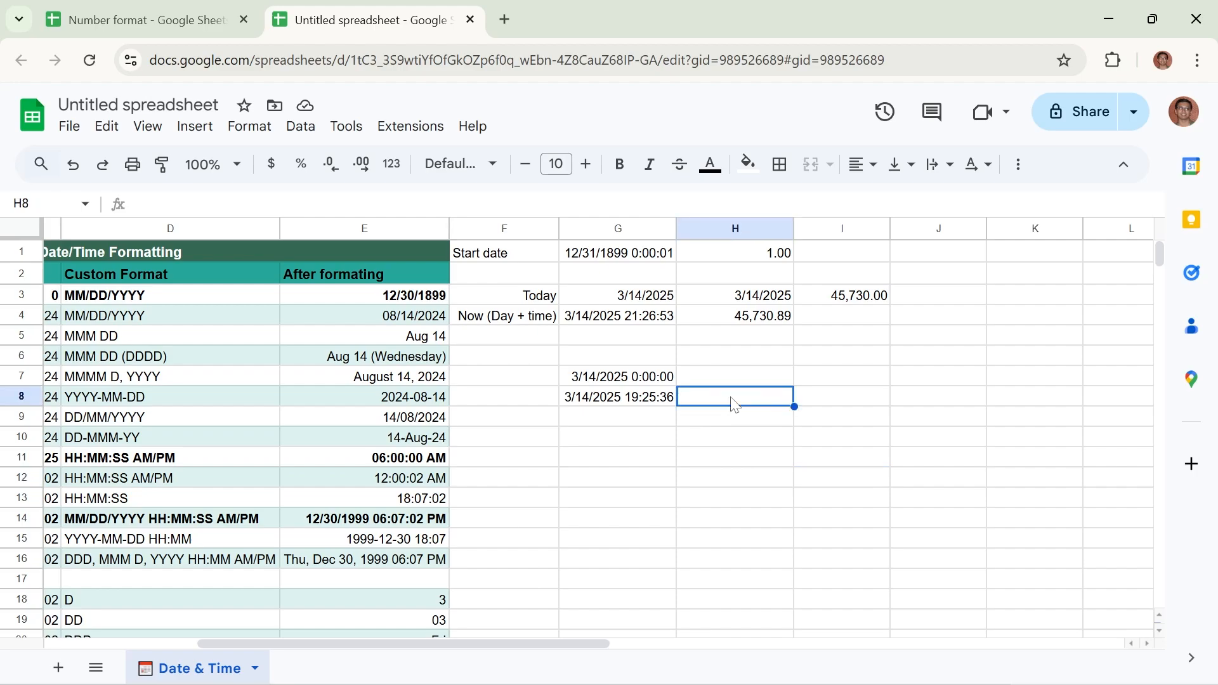
pyautogui.write('3')
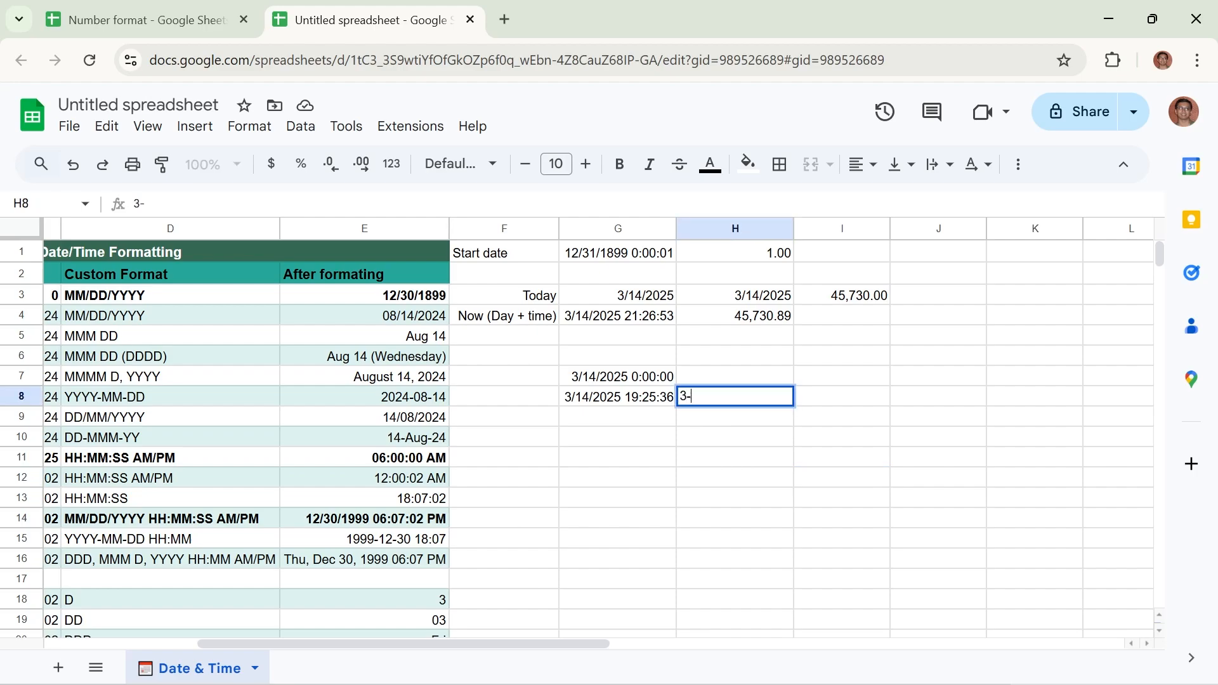
pyautogui.write('-13-2025')
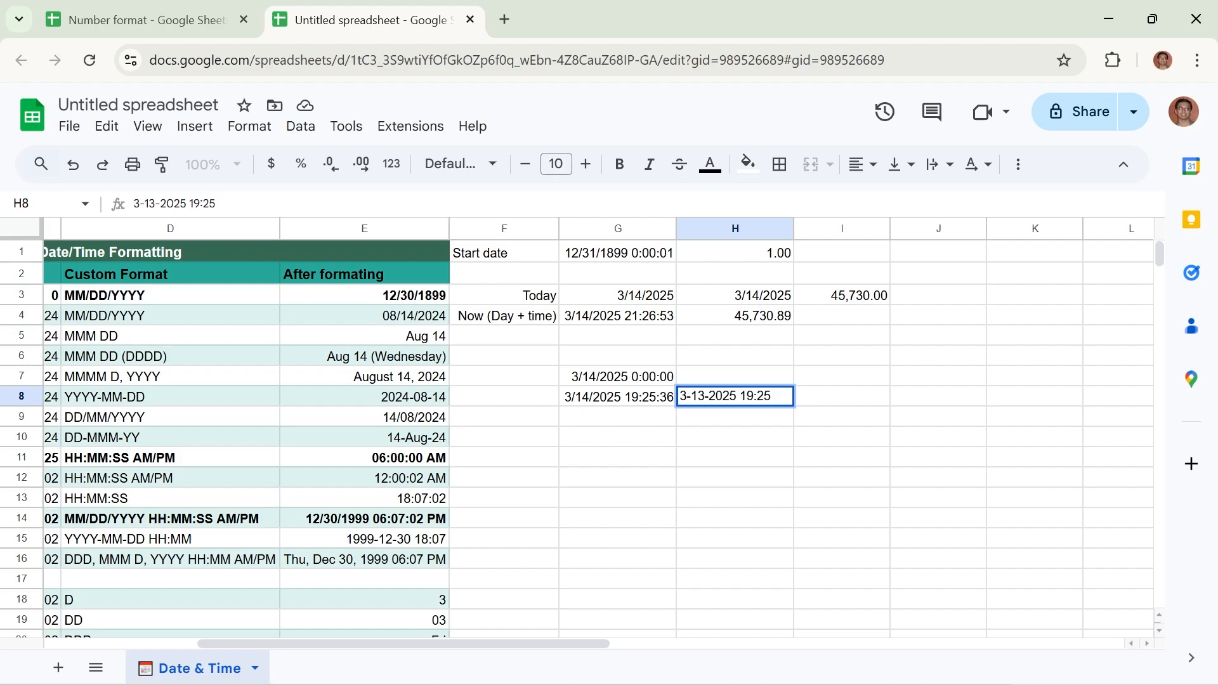
pyautogui.write('19:25:23')
pyautogui.click(770, 397)
pyautogui.press('BackSpace')
pyautogui.write('0')
pyautogui.click(771, 469)
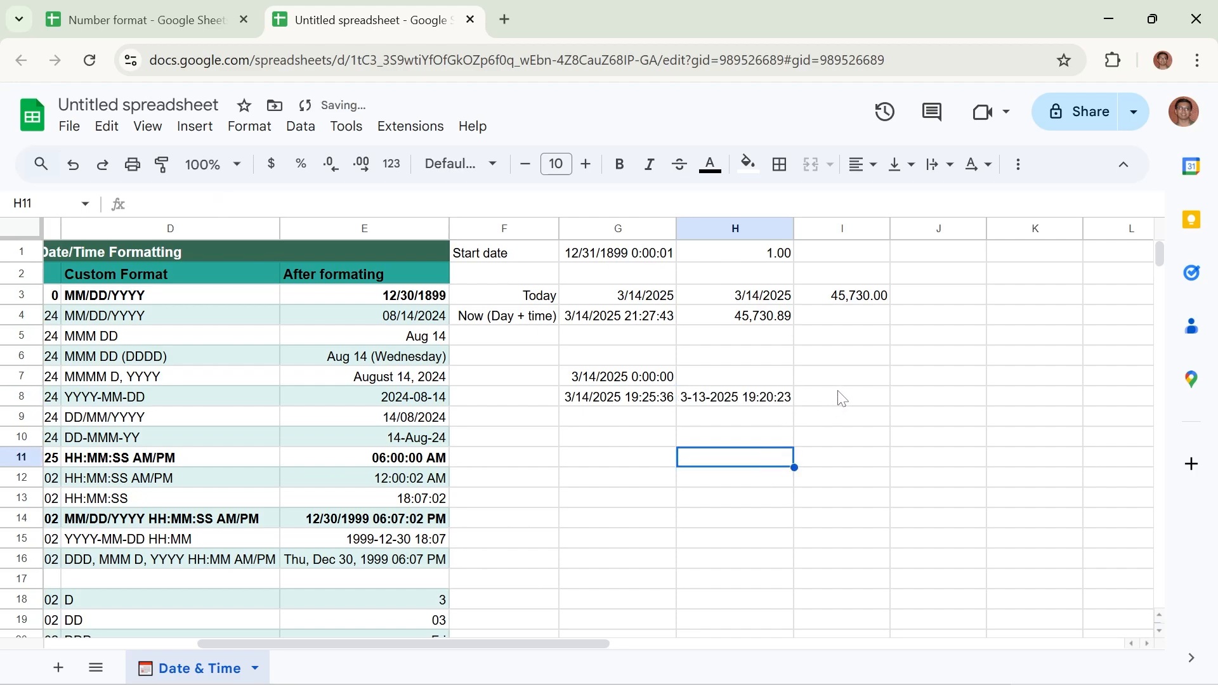
# Enter a formula in cell I8 that subtracts the date-time in H8 from the one in G8 (=G8-H8)
pyautogui.click(833, 399)
pyautogui.write('=')
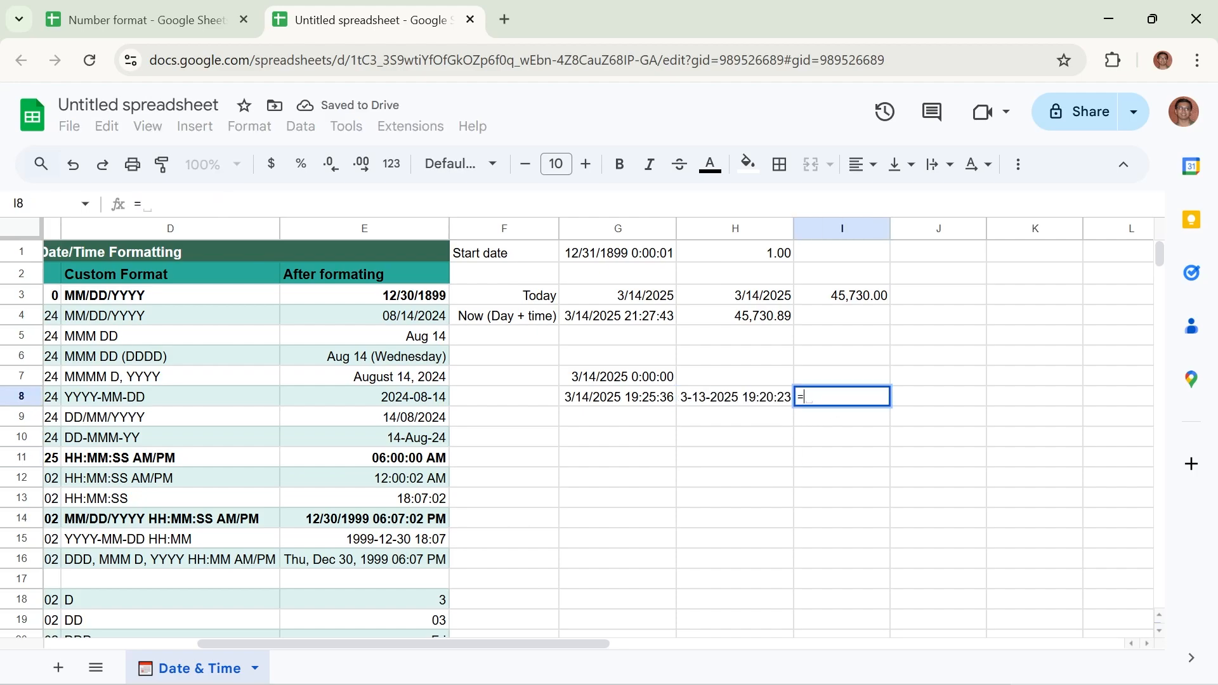
pyautogui.click(596, 407)
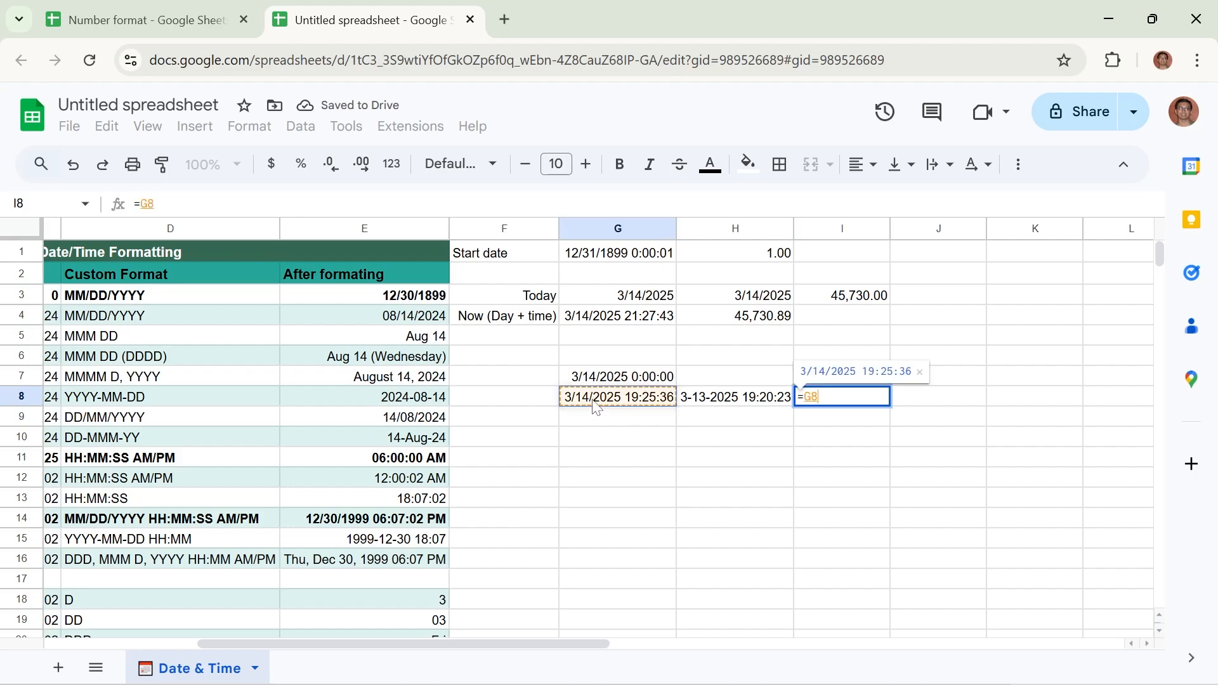
pyautogui.write('-')
pyautogui.click(717, 398)
pyautogui.press('Return')
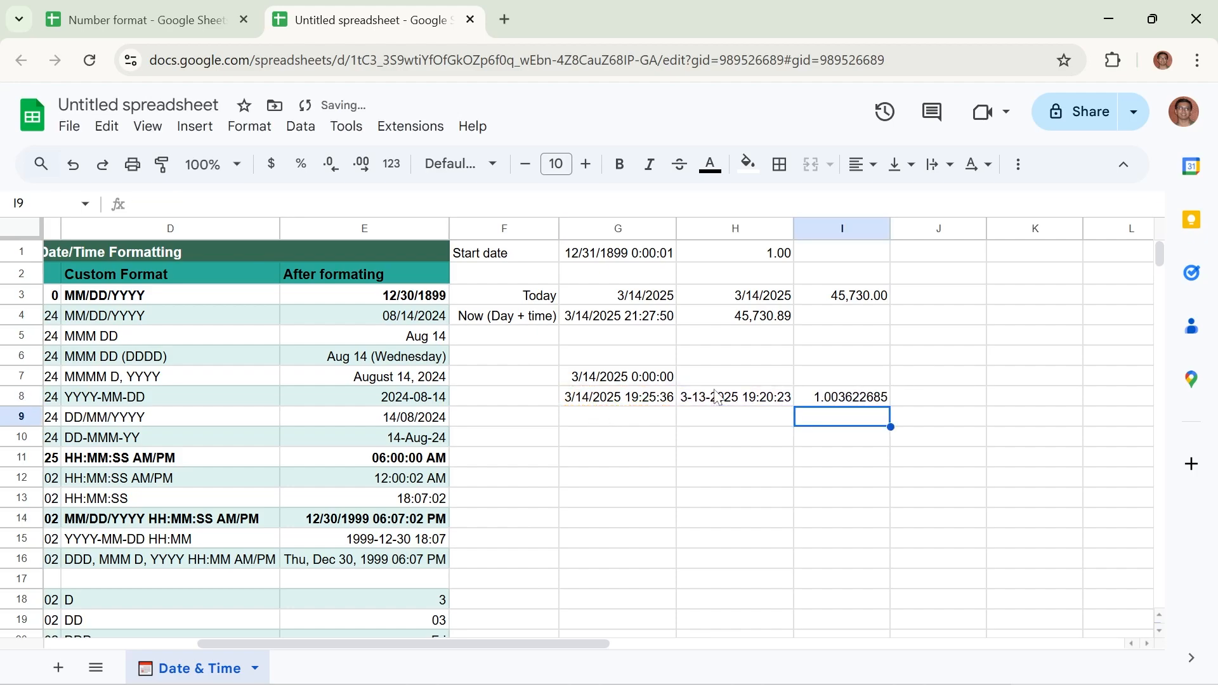
# Apply the Duration number format to the time difference in cell I8
pyautogui.press('Up')
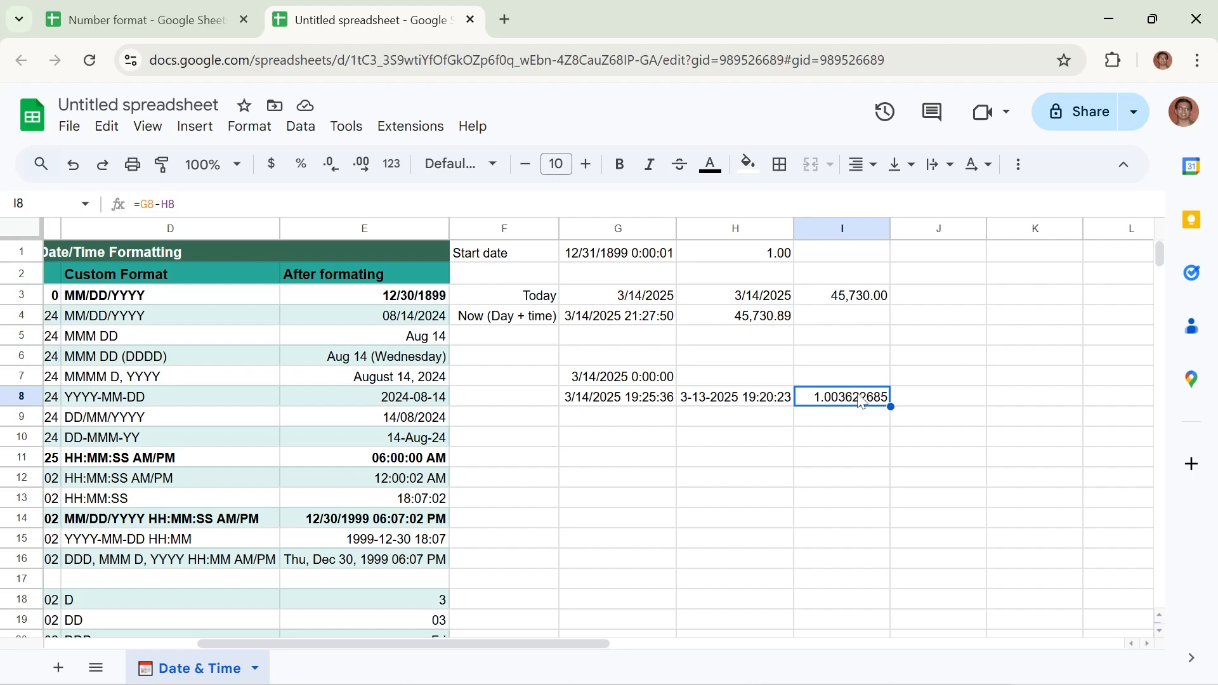
pyautogui.click(250, 128)
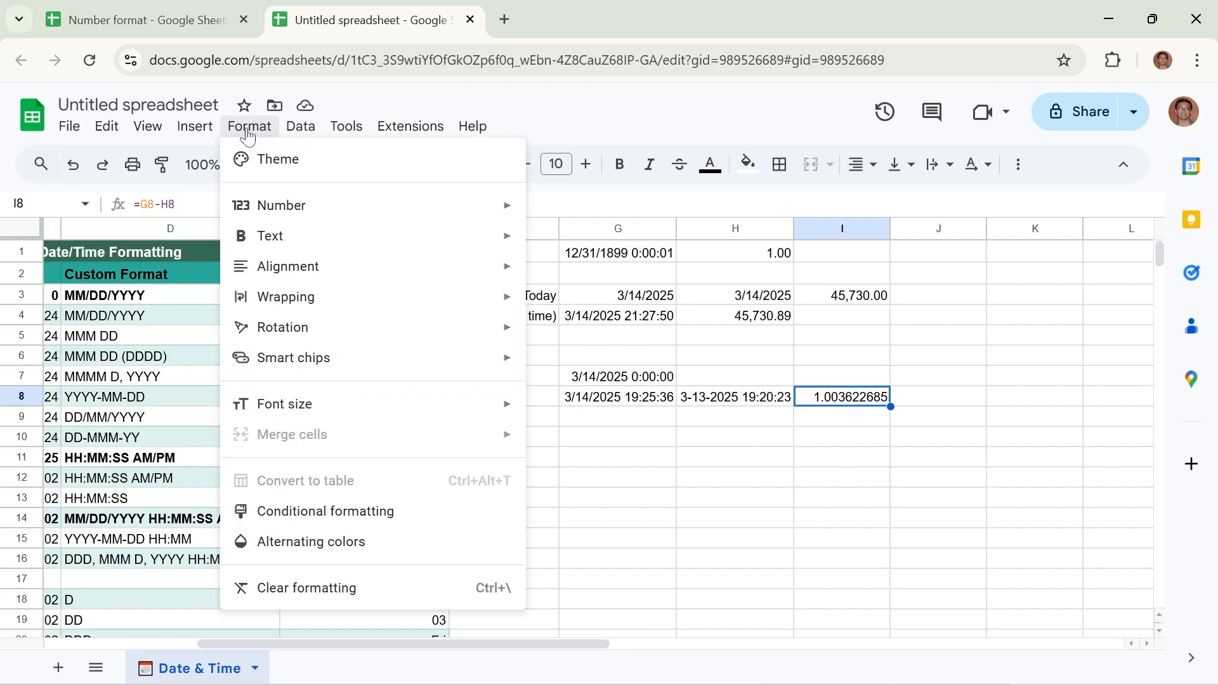
pyautogui.moveTo(336, 212)
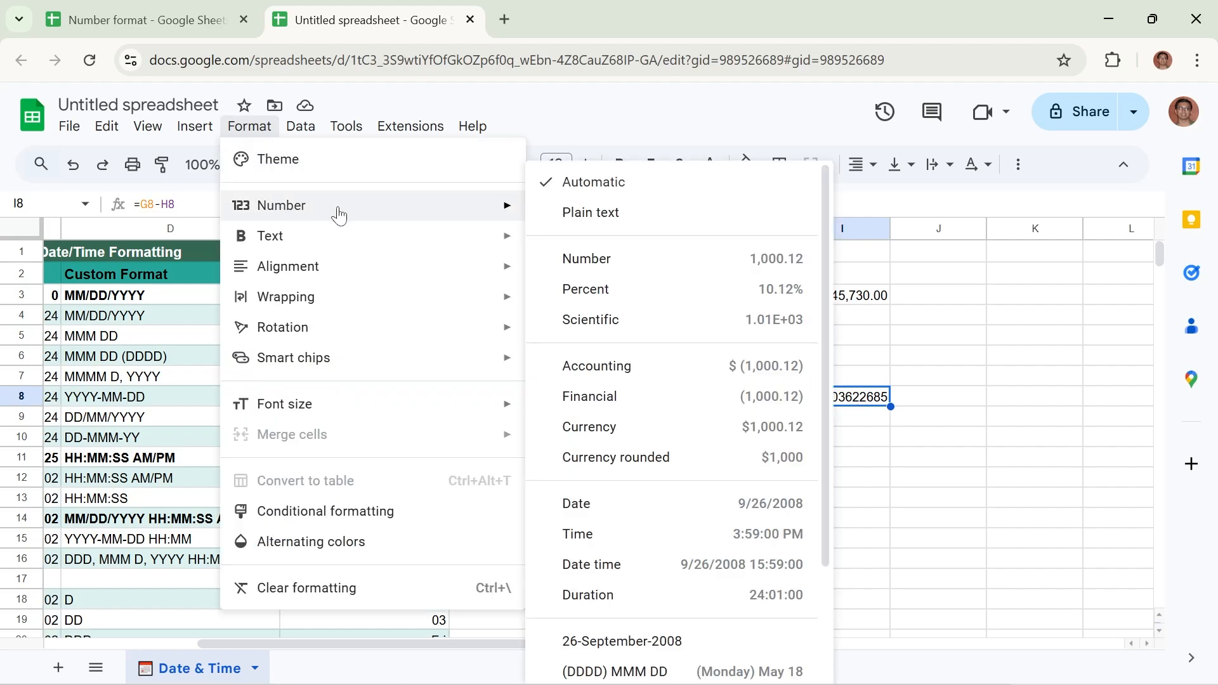
pyautogui.click(628, 595)
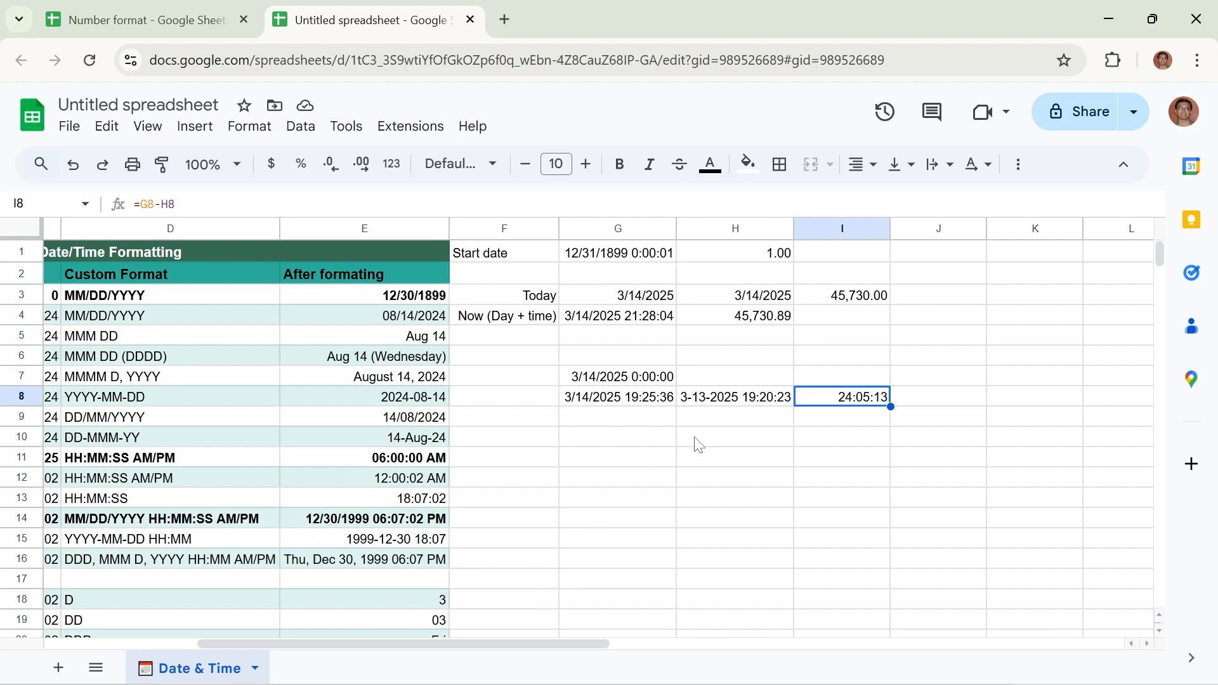
# Examine the custom date and time formats offered for cell G8 without applying any of them
pyautogui.click(251, 129)
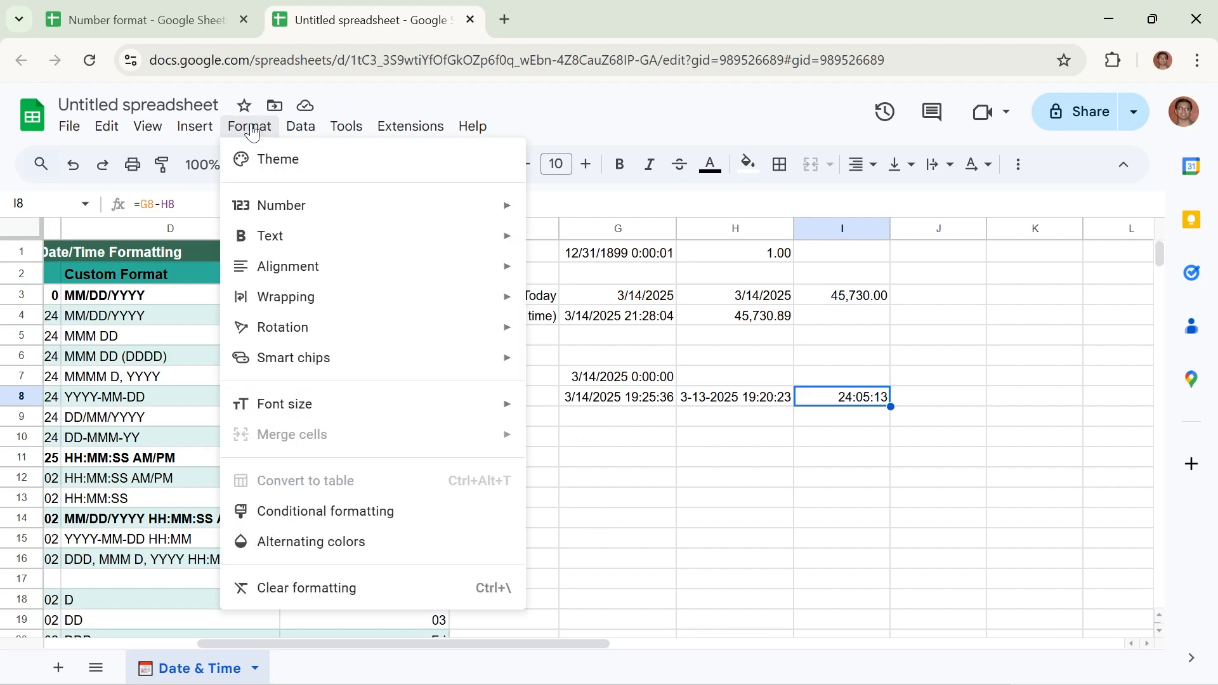
pyautogui.moveTo(294, 217)
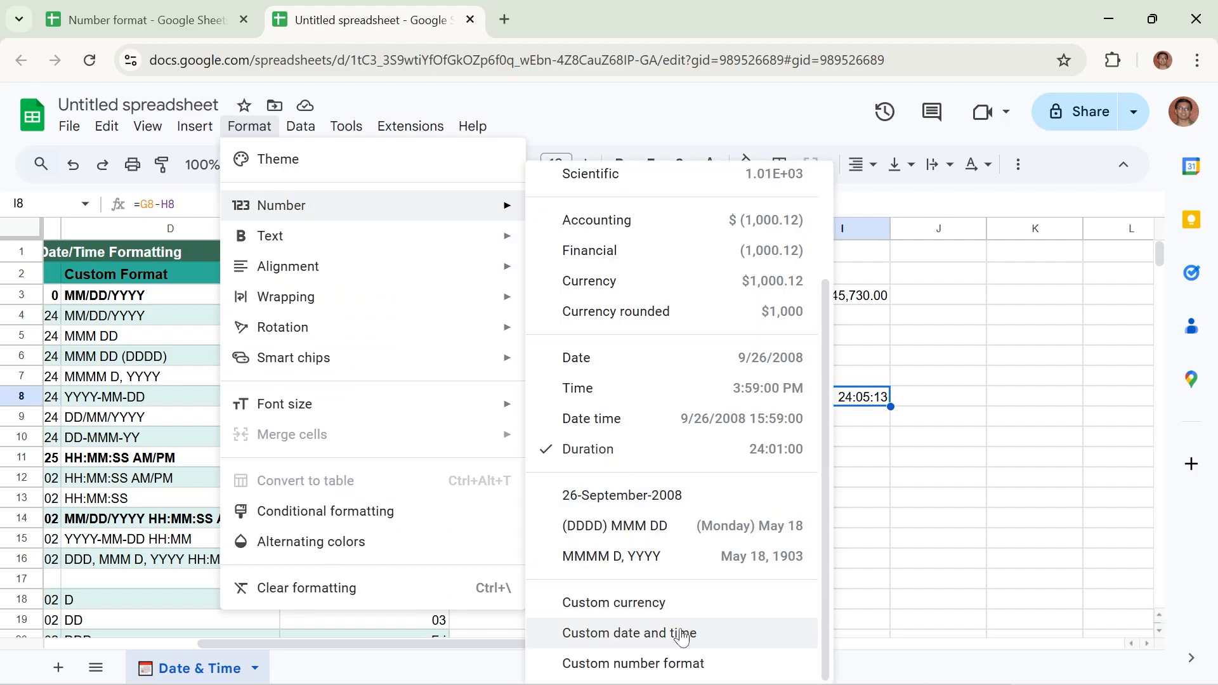
pyautogui.click(881, 459)
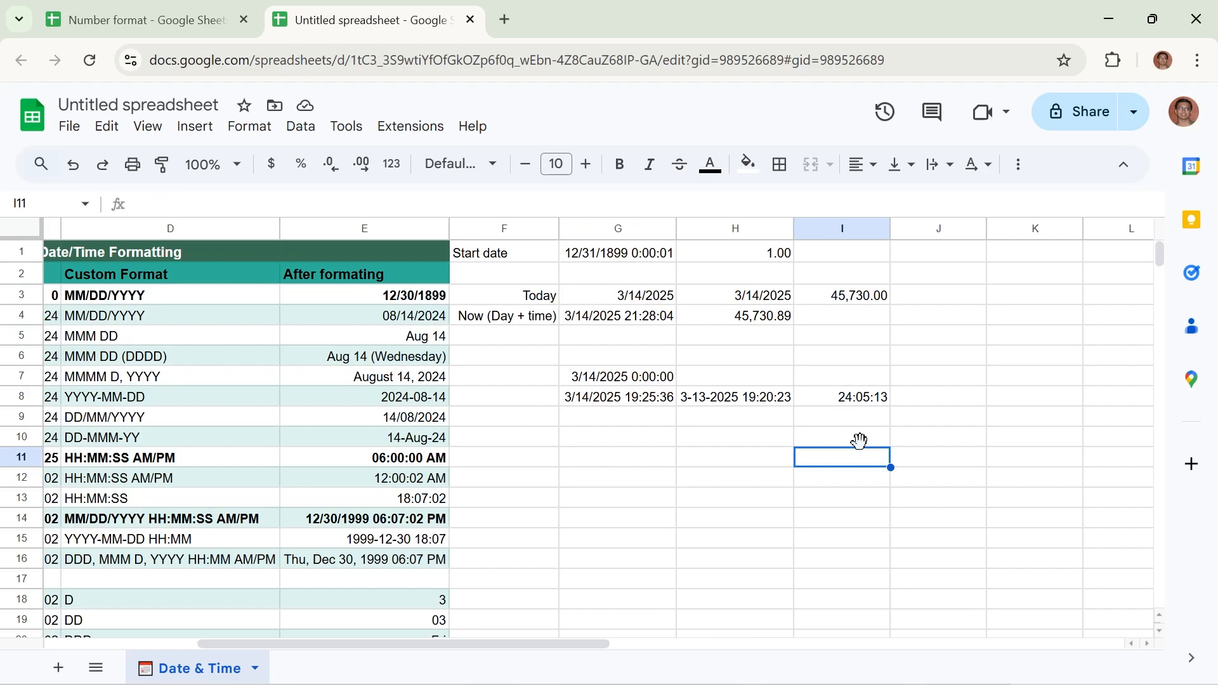
pyautogui.click(612, 404)
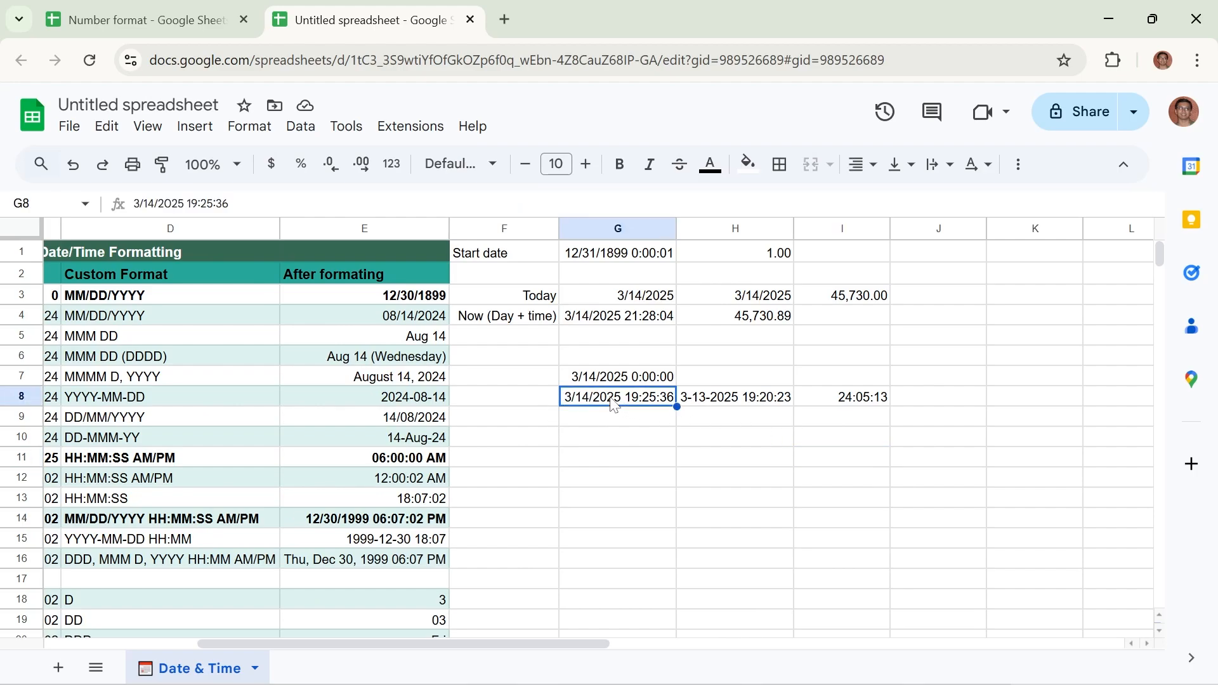
pyautogui.click(250, 126)
pyautogui.moveTo(275, 213)
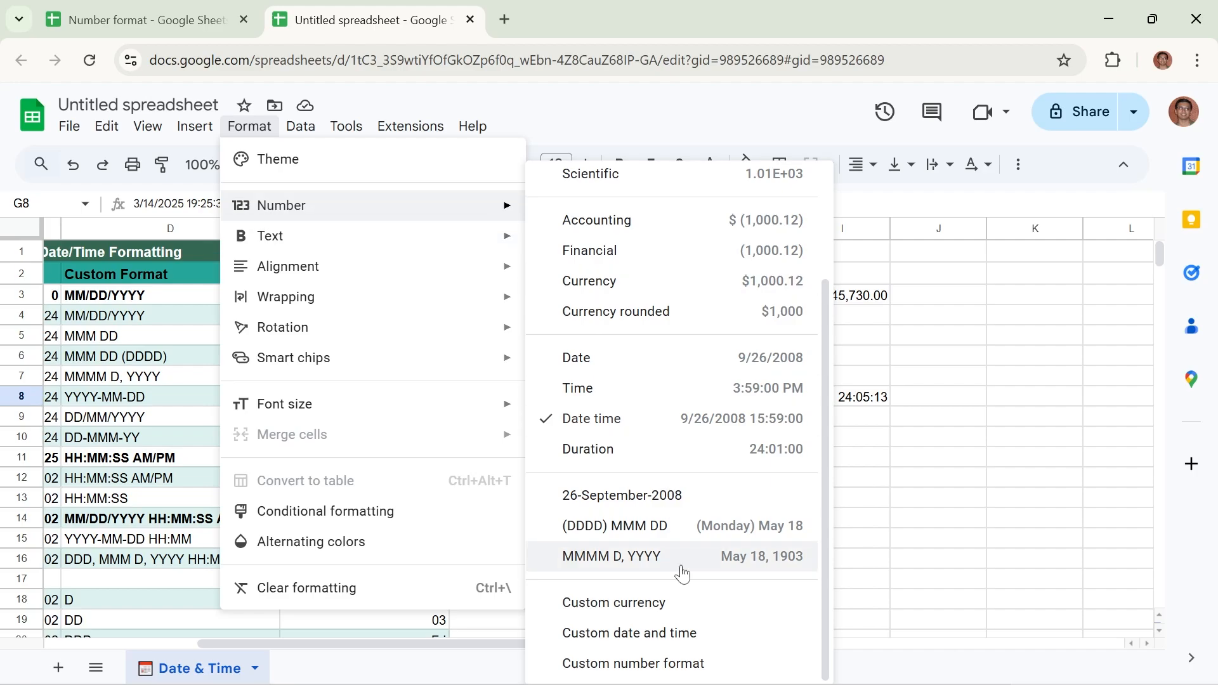
pyautogui.click(675, 633)
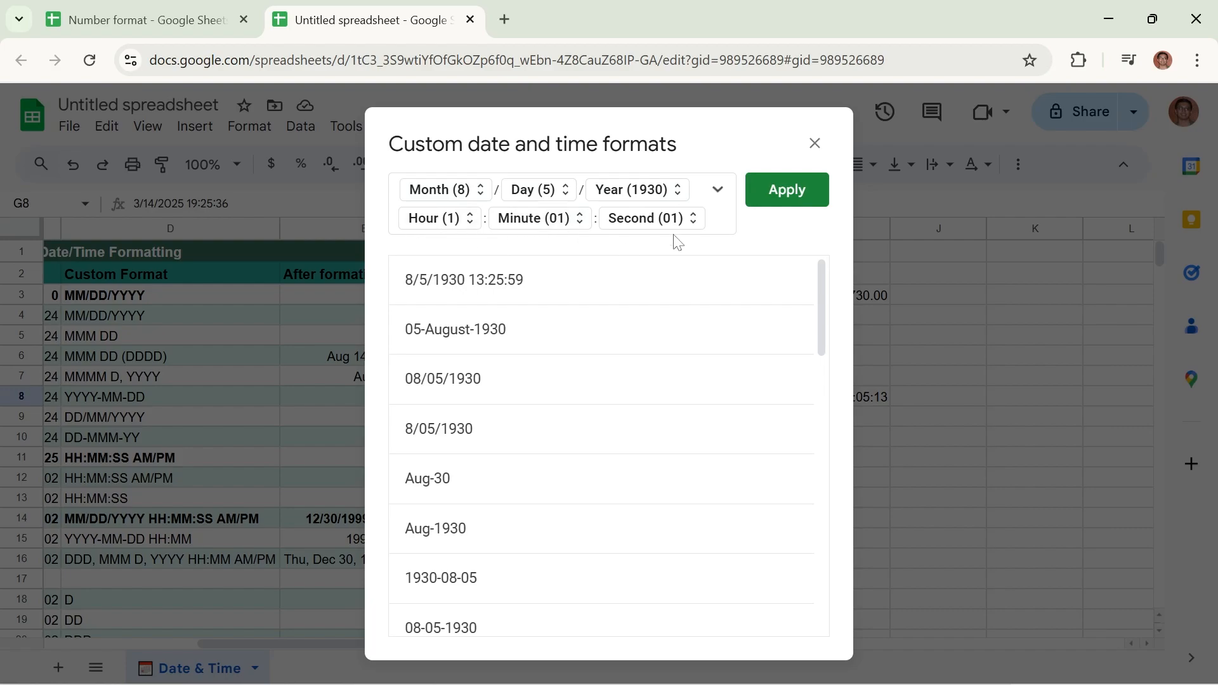
pyautogui.click(814, 143)
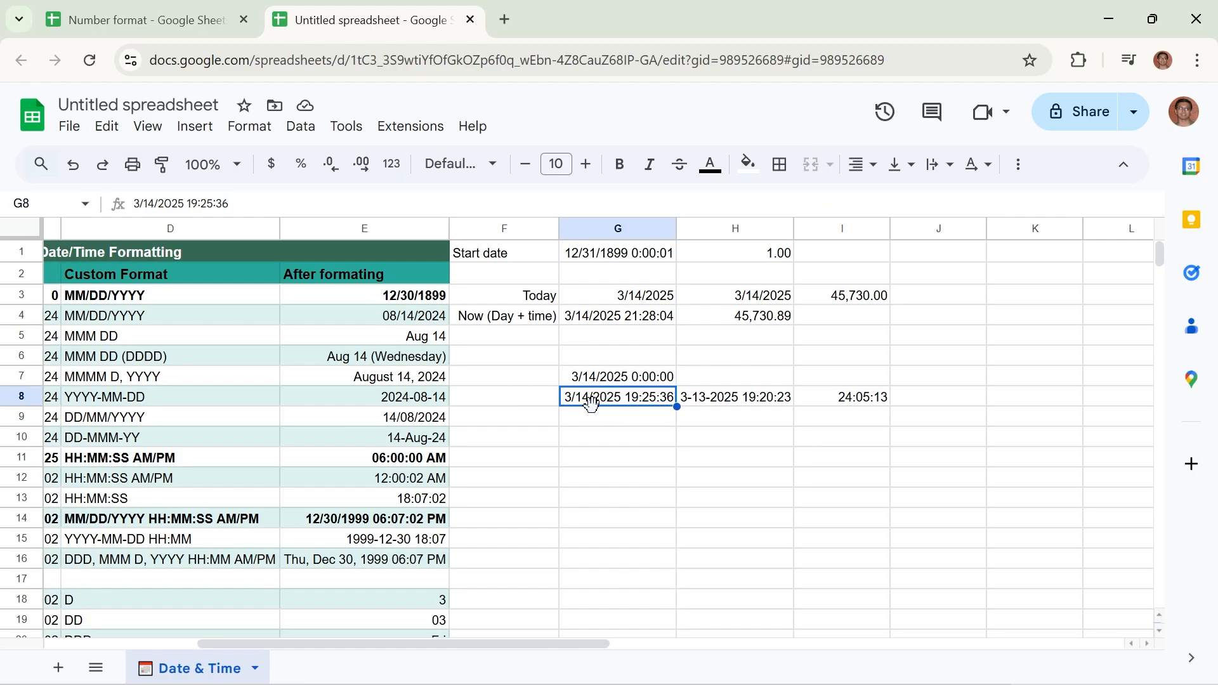
# Apply a custom date and time format to cell G8 that shows the month with a leading zero (08)
pyautogui.click(250, 127)
pyautogui.moveTo(261, 204)
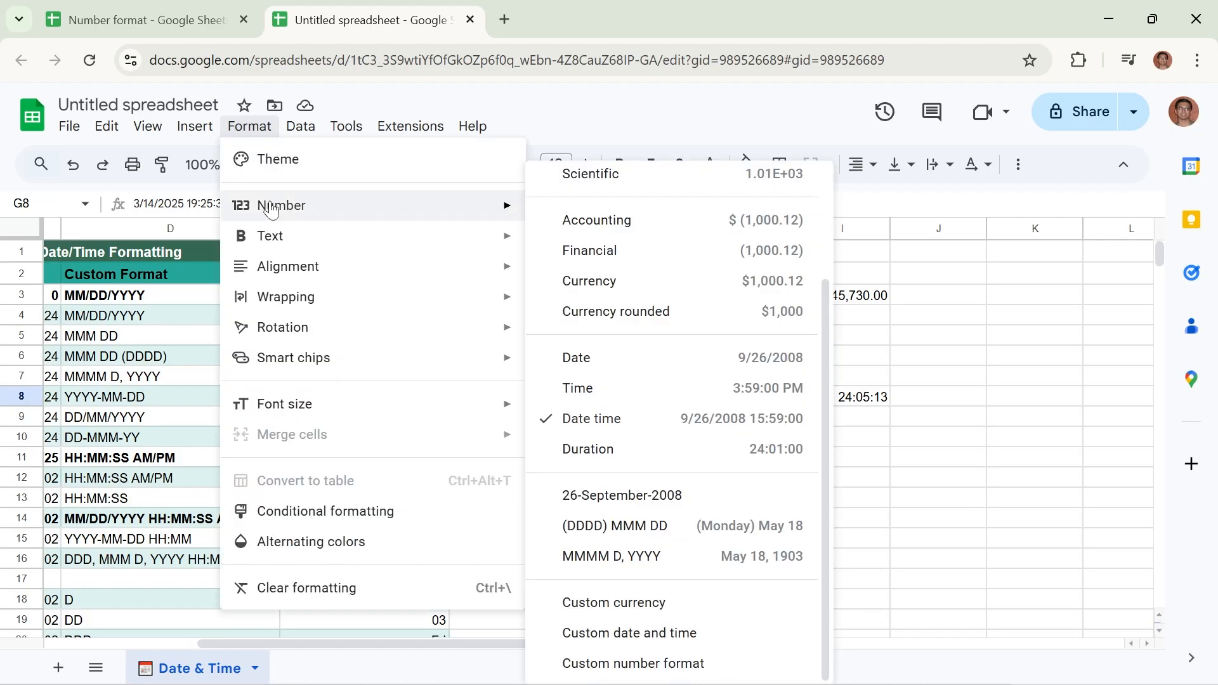
pyautogui.click(646, 631)
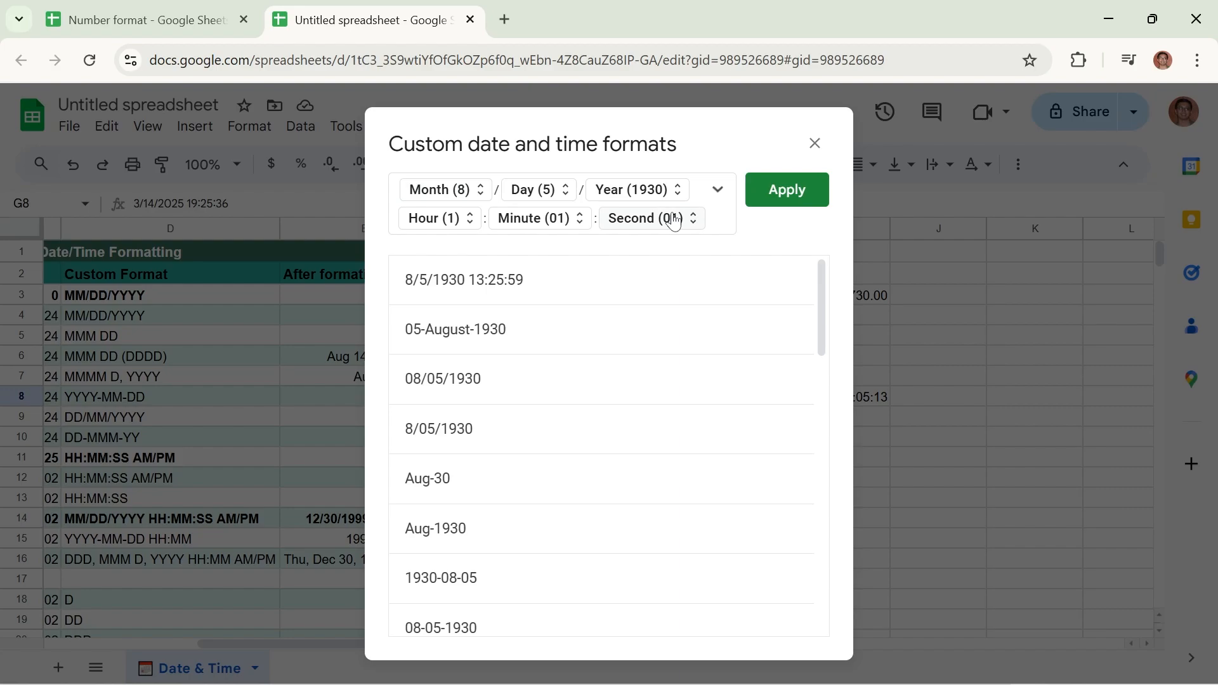
pyautogui.click(482, 199)
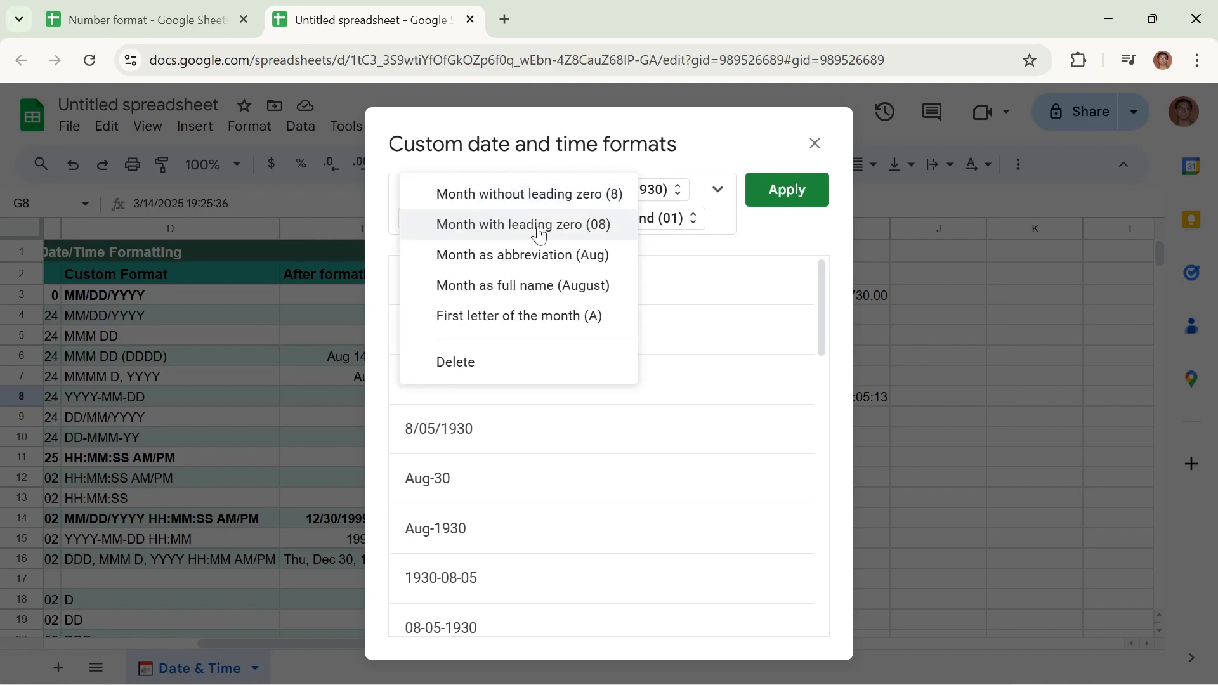
pyautogui.click(578, 225)
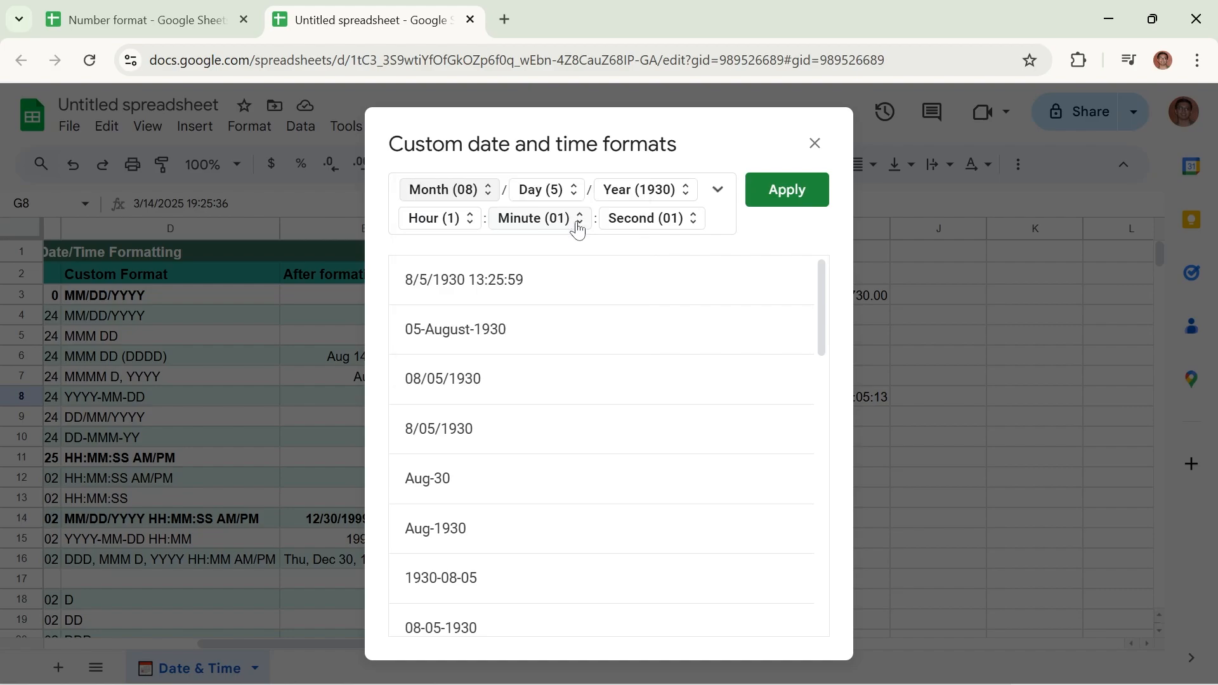
pyautogui.click(780, 197)
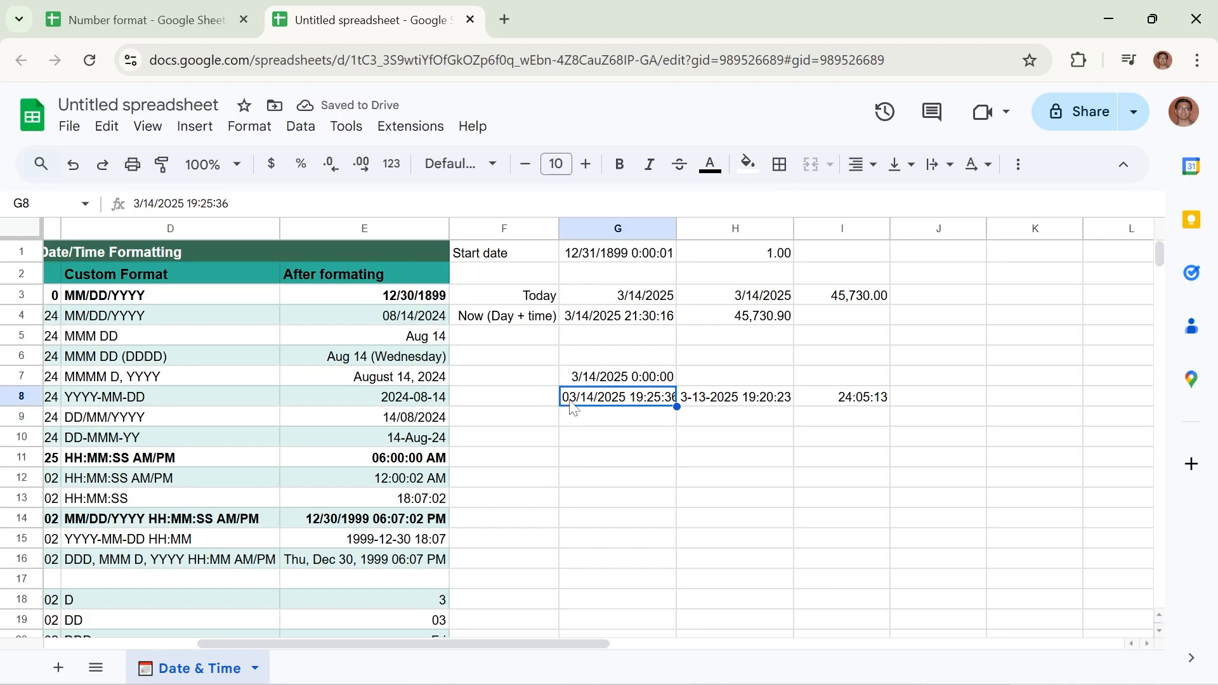
# Change cell G8's custom date and time format to show the month as an abbreviation (Aug)
pyautogui.click(250, 128)
pyautogui.moveTo(380, 215)
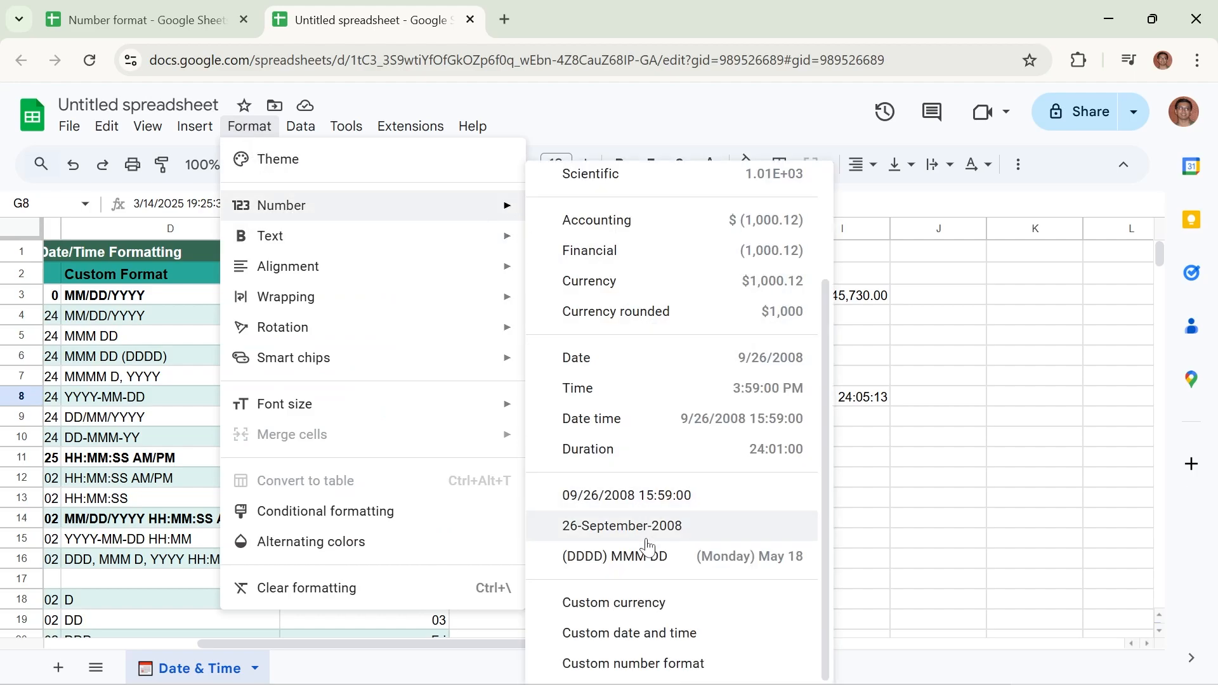
pyautogui.click(651, 633)
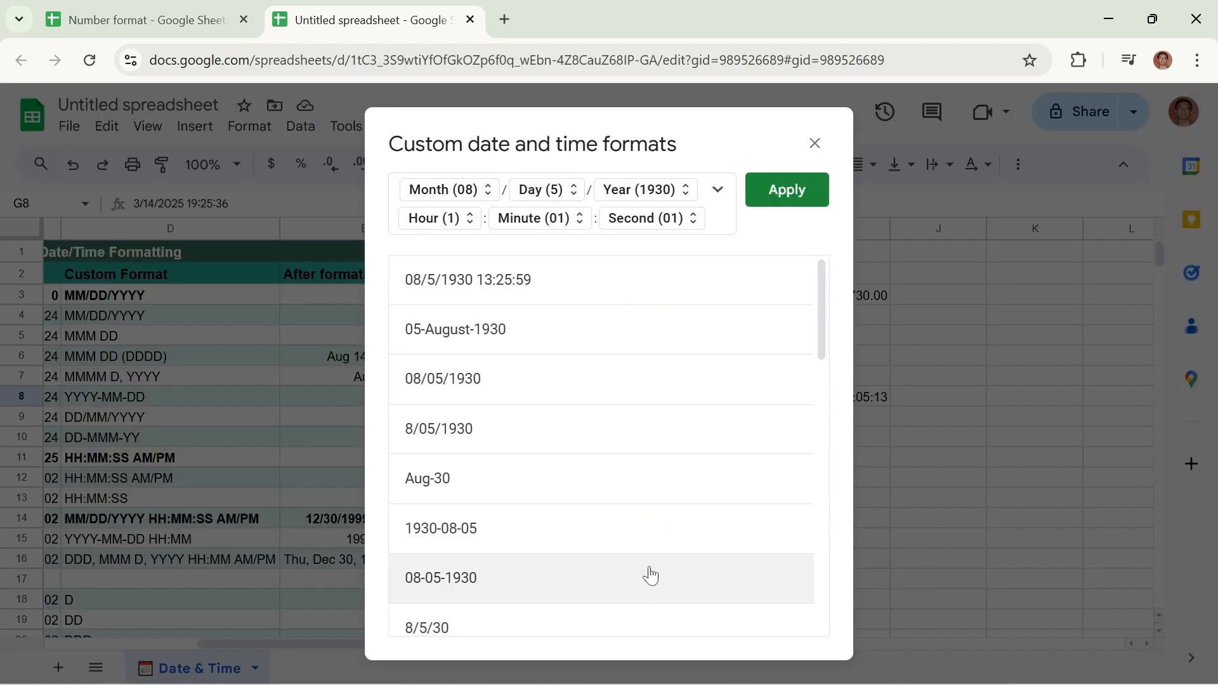
pyautogui.click(433, 196)
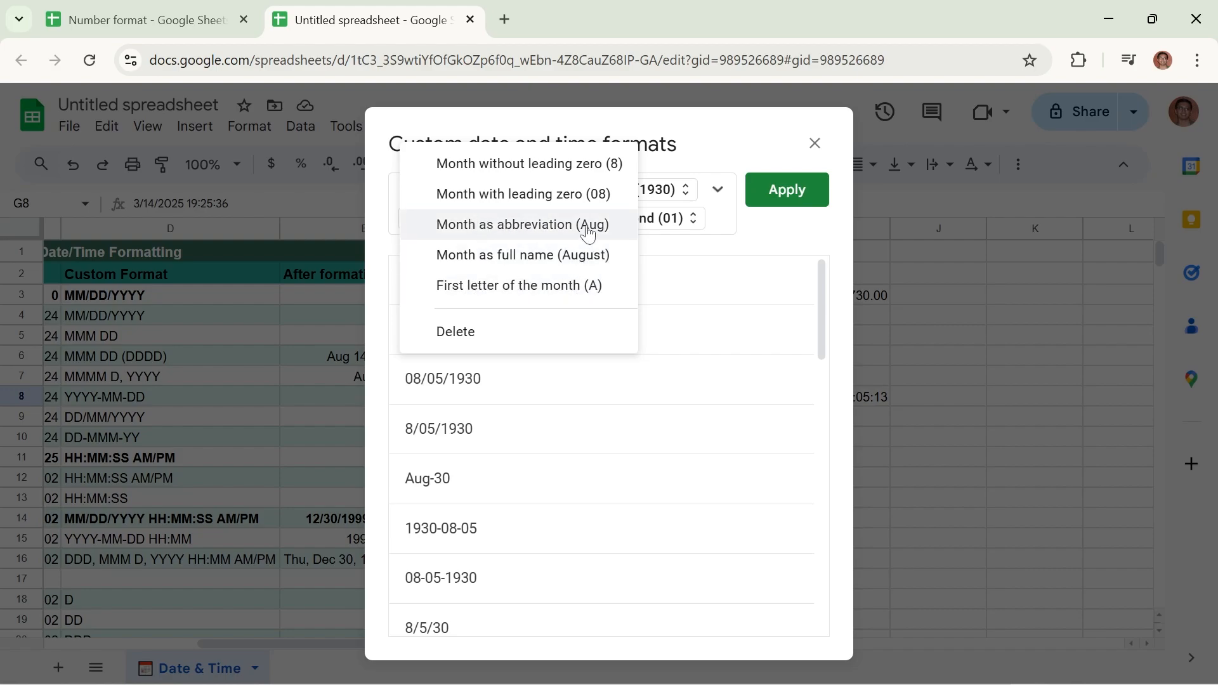
pyautogui.click(522, 226)
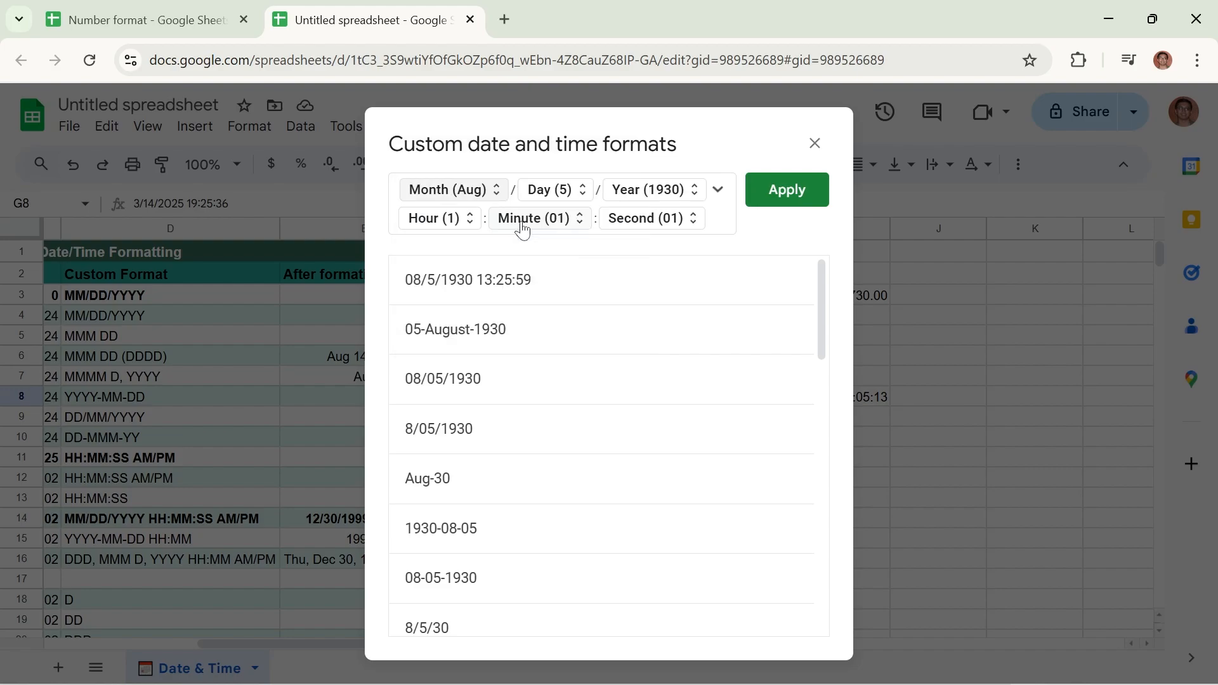
pyautogui.click(785, 190)
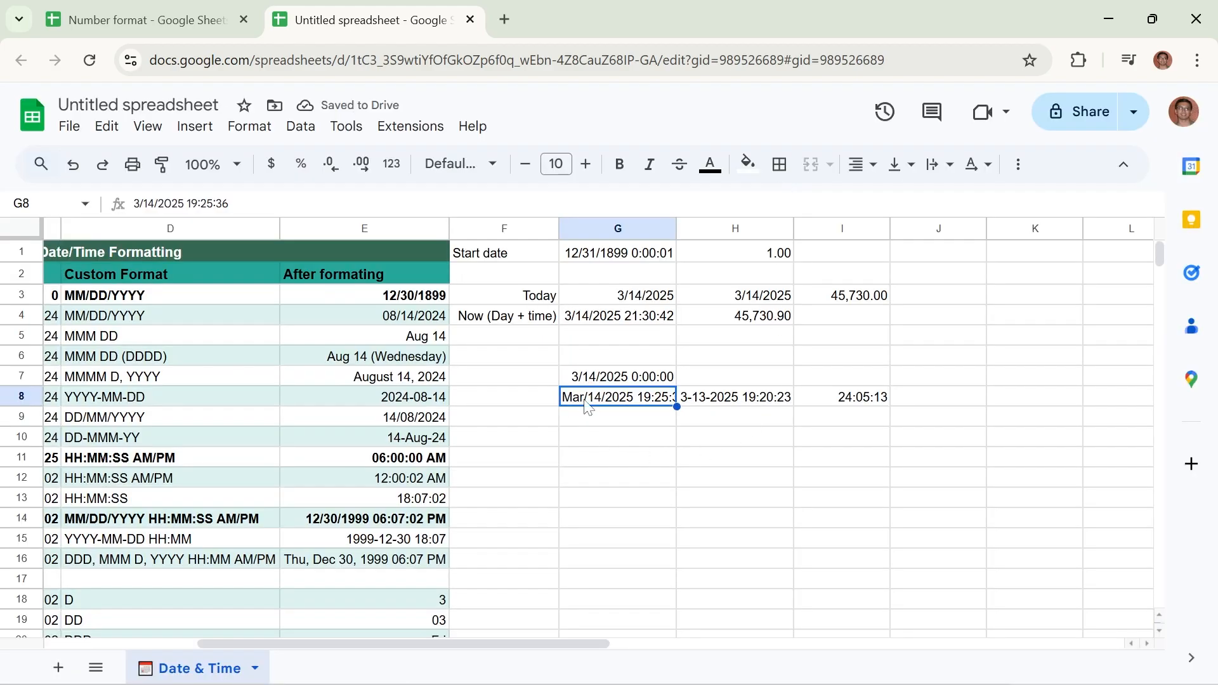
# Try to show the day as its full name (Tuesday) in cell G8's custom date and time format
pyautogui.click(248, 126)
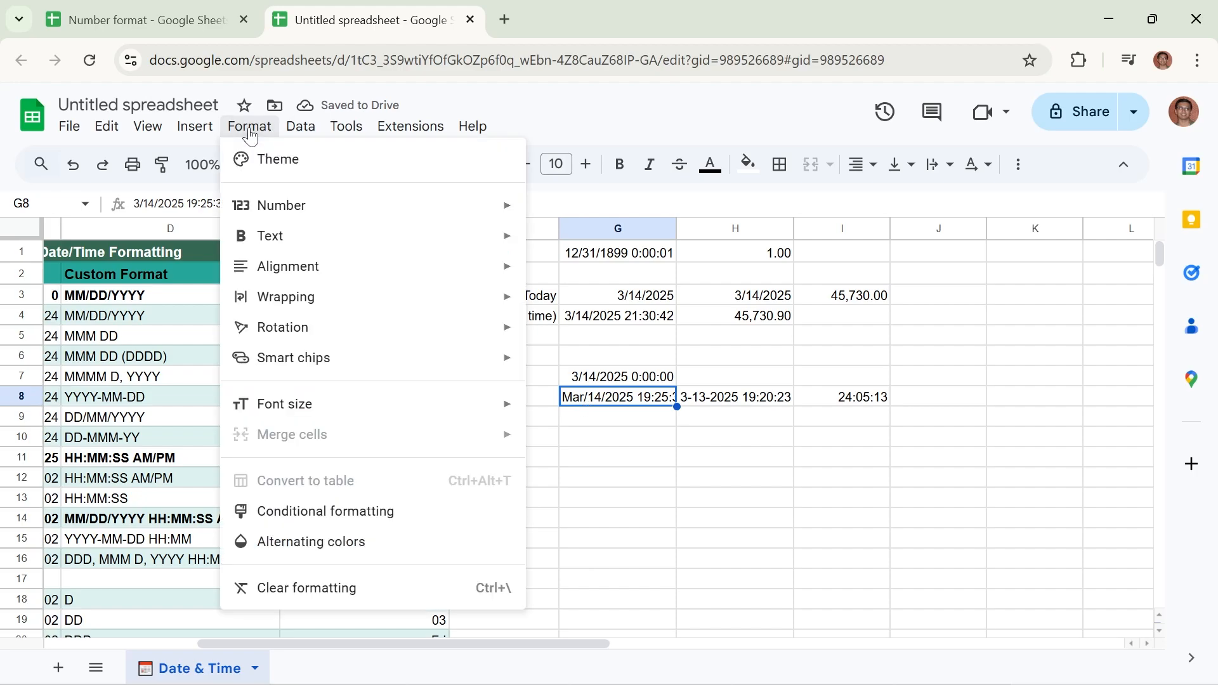
pyautogui.moveTo(277, 220)
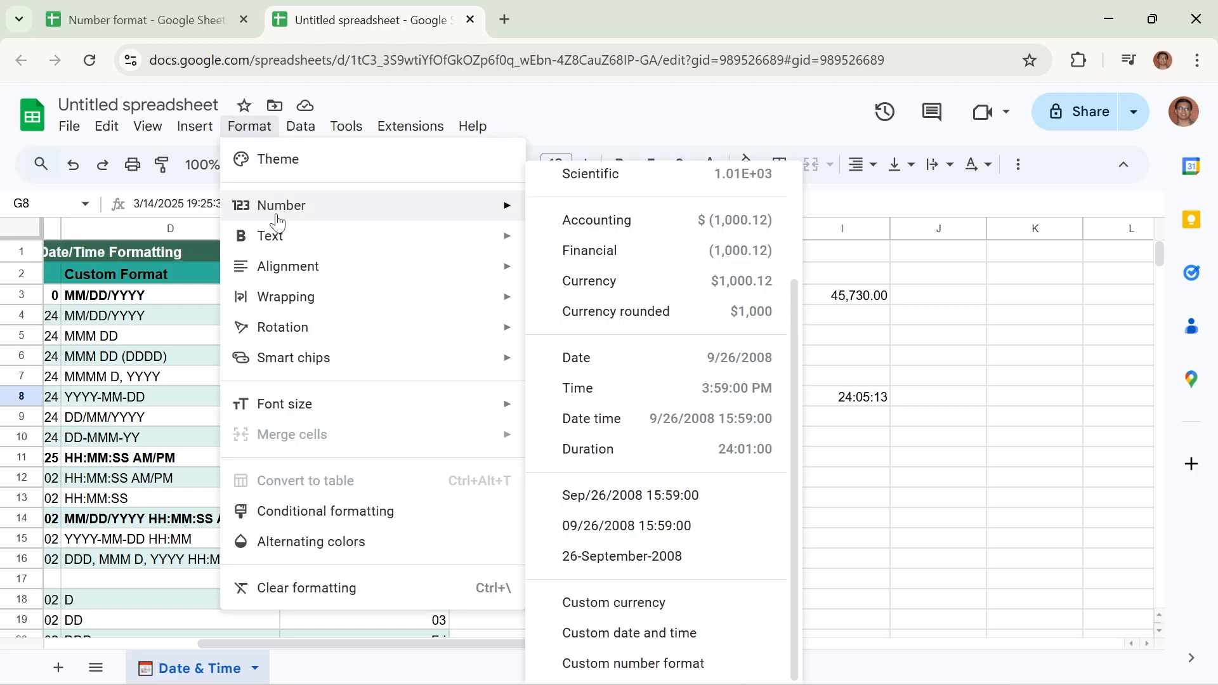
pyautogui.click(647, 633)
pyautogui.click(563, 192)
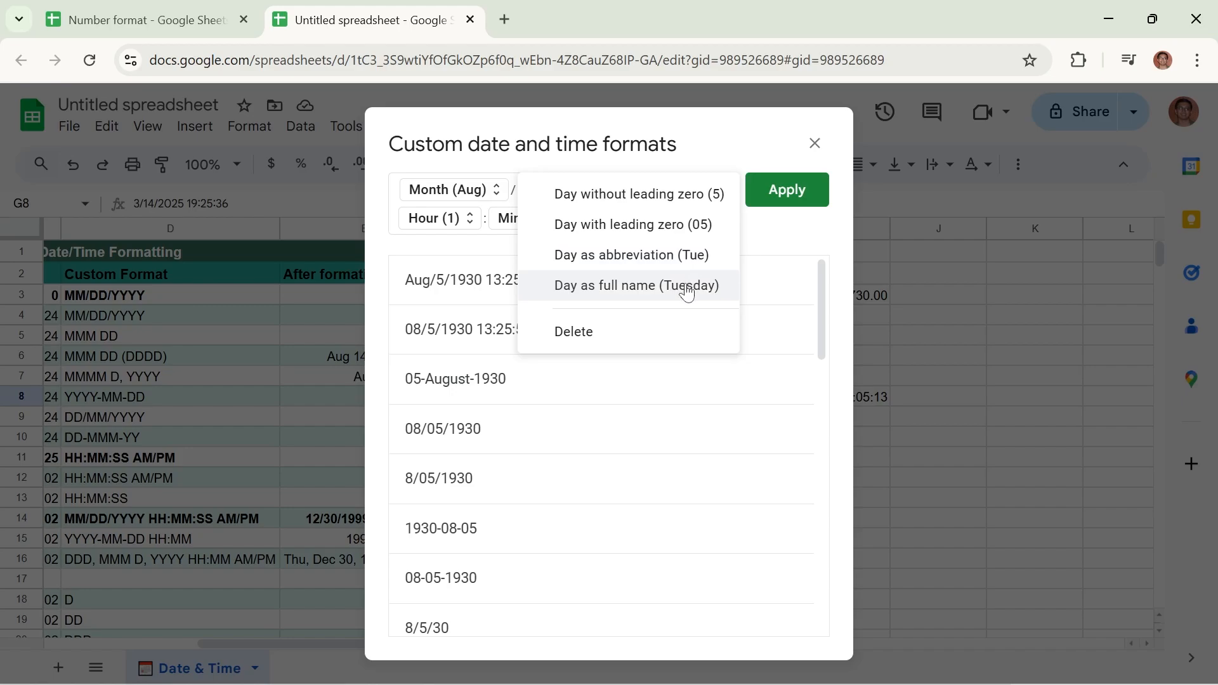
pyautogui.click(650, 286)
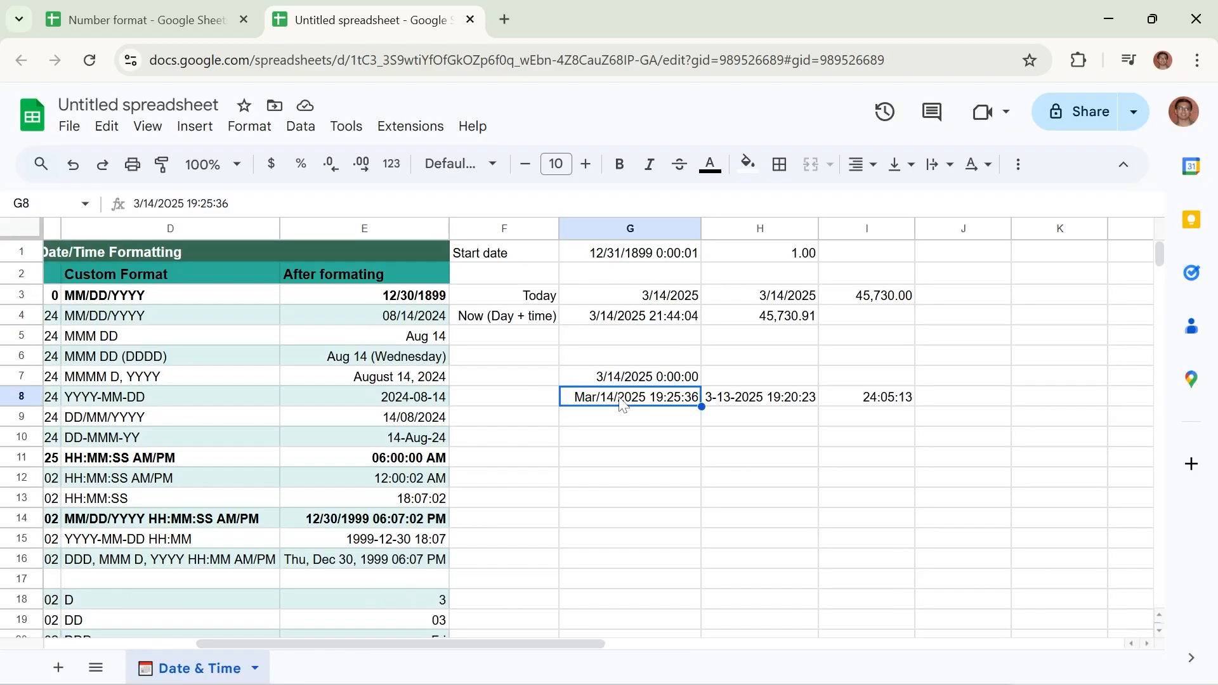
# Reopen the custom date and time formats for cell G8 and set the day to its full name (Tuesday)
pyautogui.click(249, 129)
pyautogui.moveTo(408, 205)
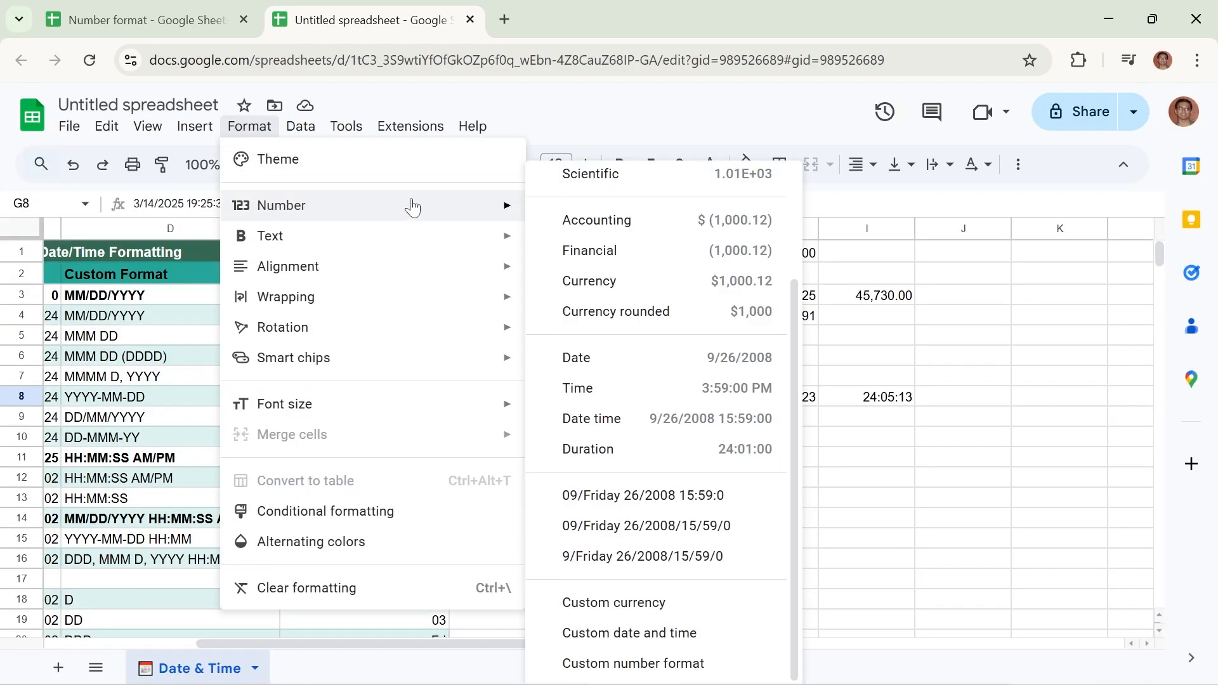
pyautogui.click(662, 633)
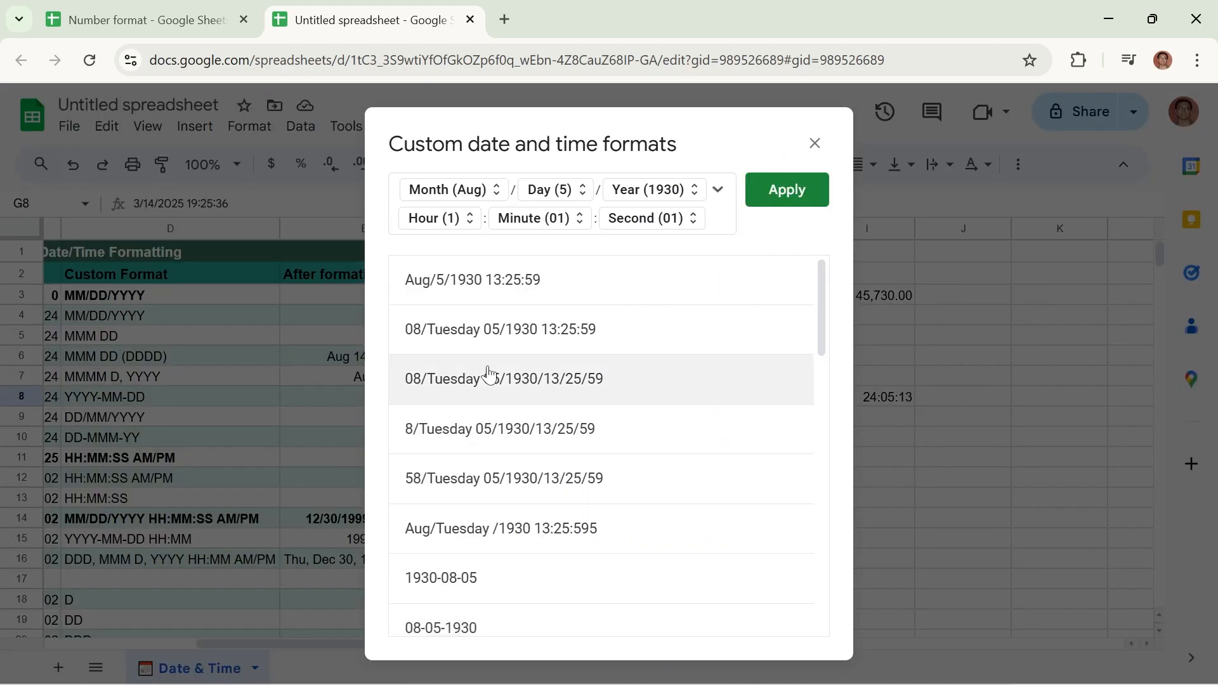
pyautogui.click(582, 195)
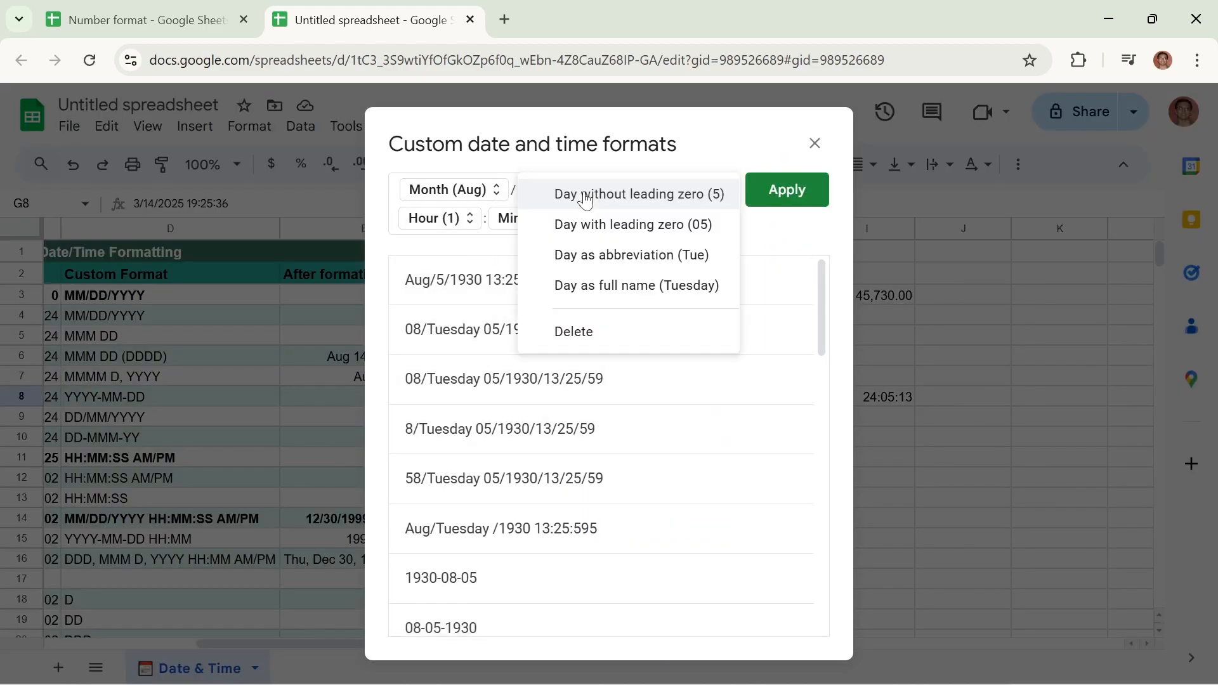
pyautogui.click(595, 287)
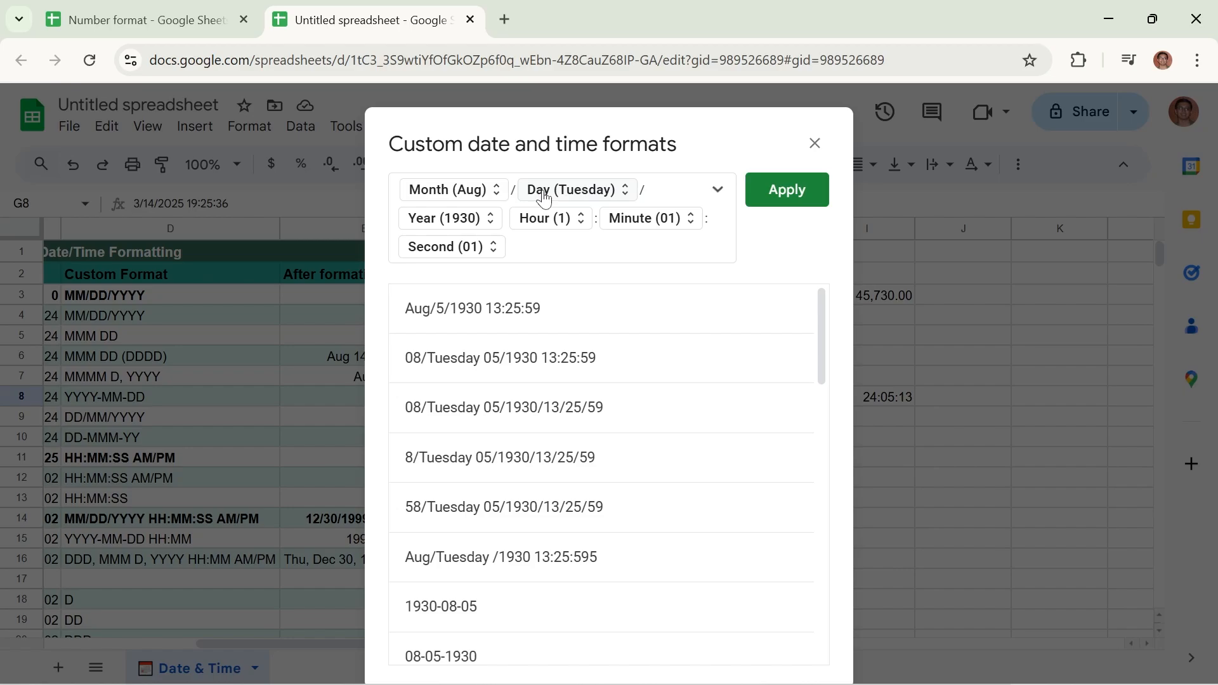
# Append an abbreviated month (Aug), a slash and a day without leading zero (5) to the end of the custom format
pyautogui.click(540, 255)
pyautogui.click(718, 192)
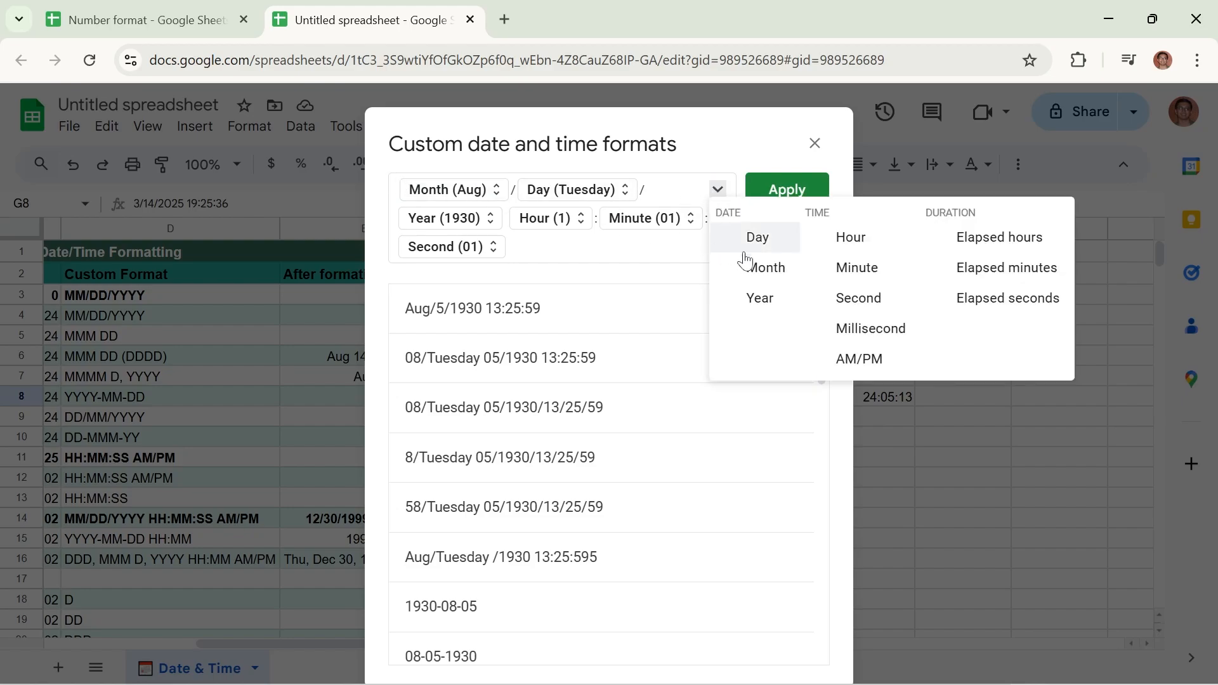
pyautogui.click(763, 268)
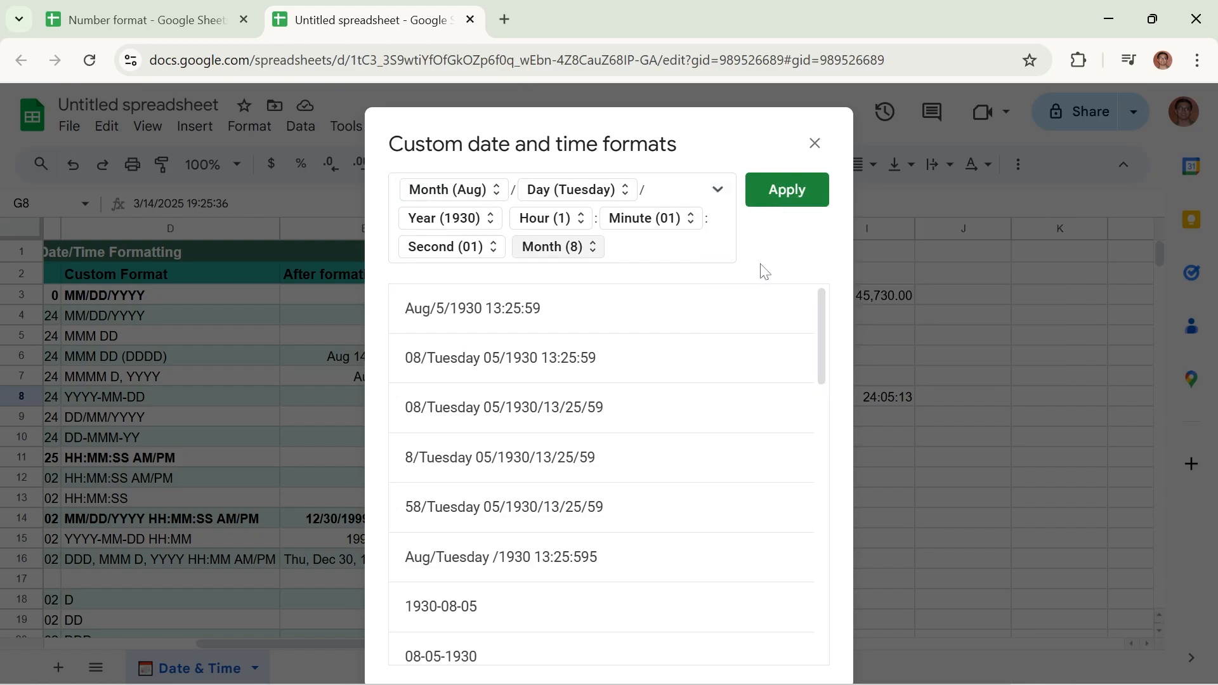
pyautogui.click(589, 251)
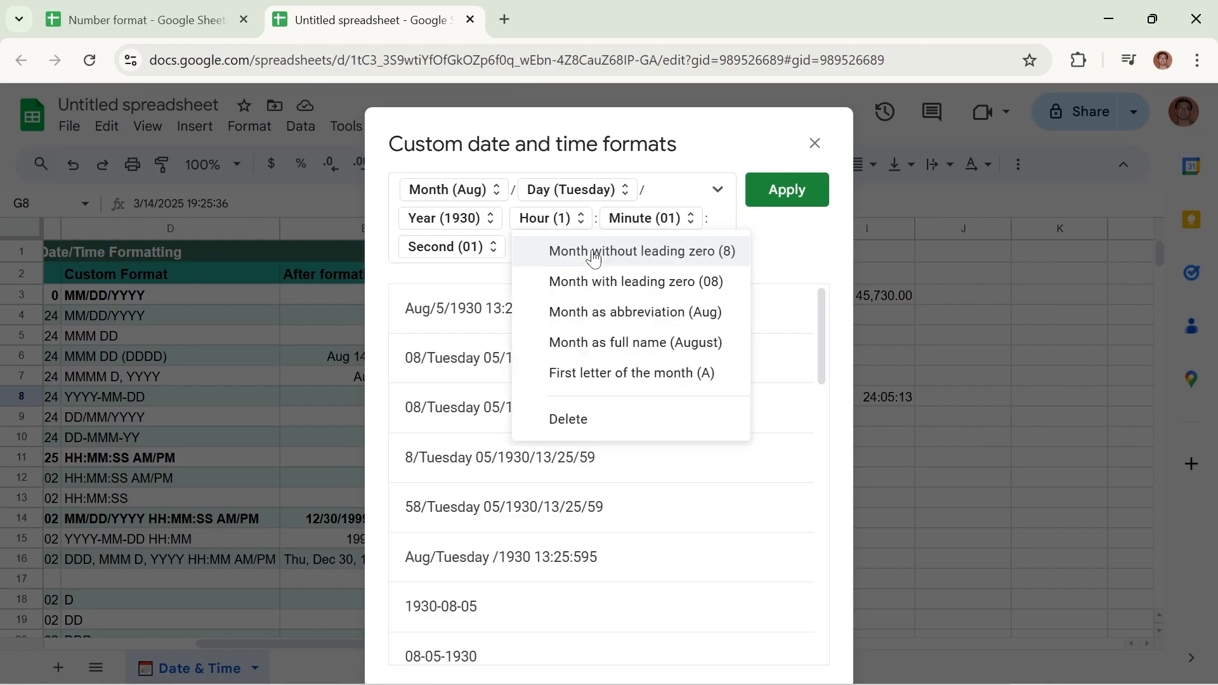
pyautogui.click(709, 311)
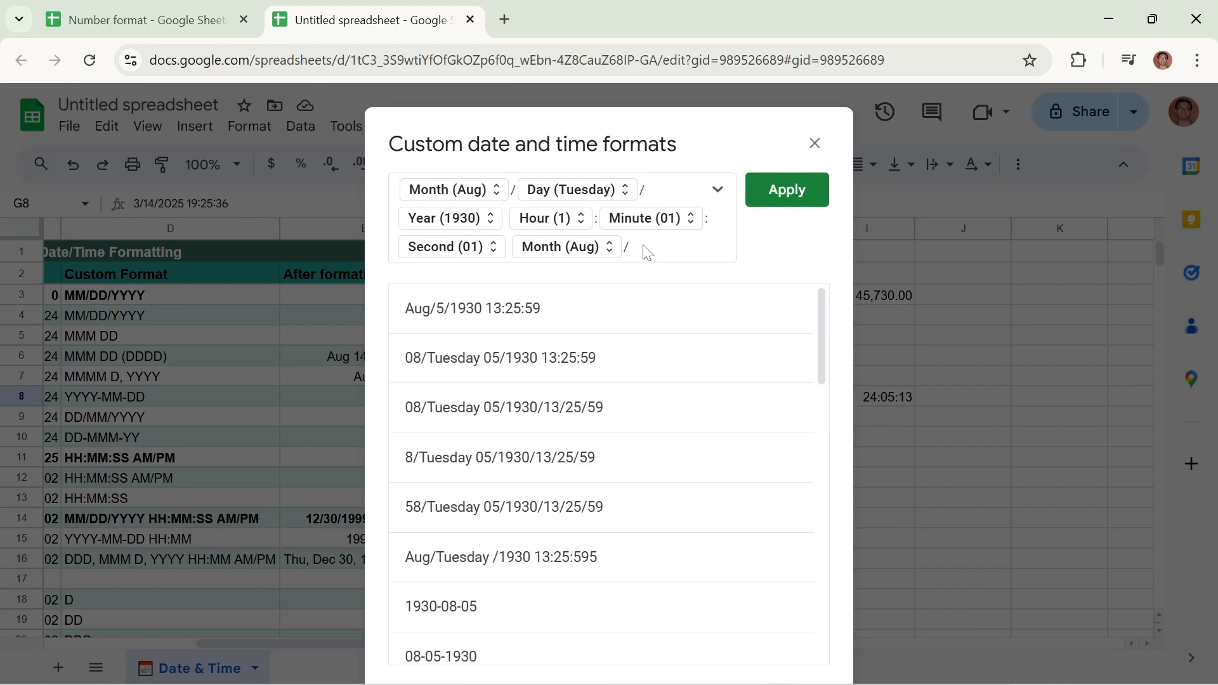
pyautogui.click(717, 189)
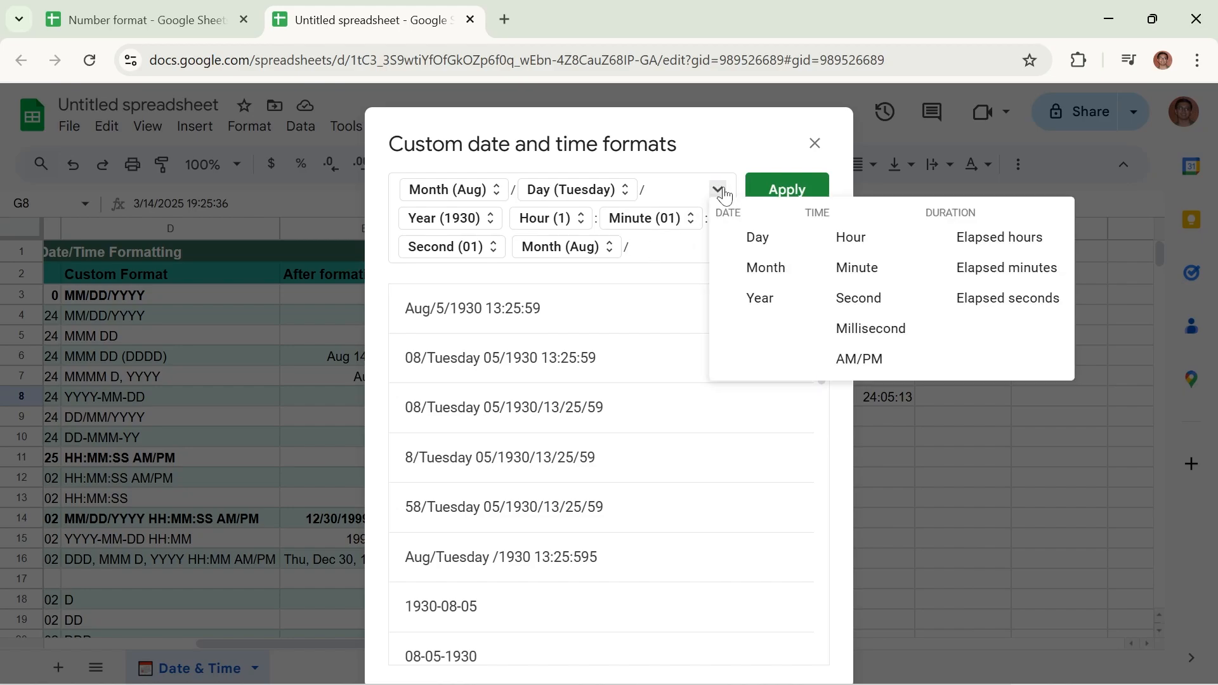
pyautogui.click(754, 240)
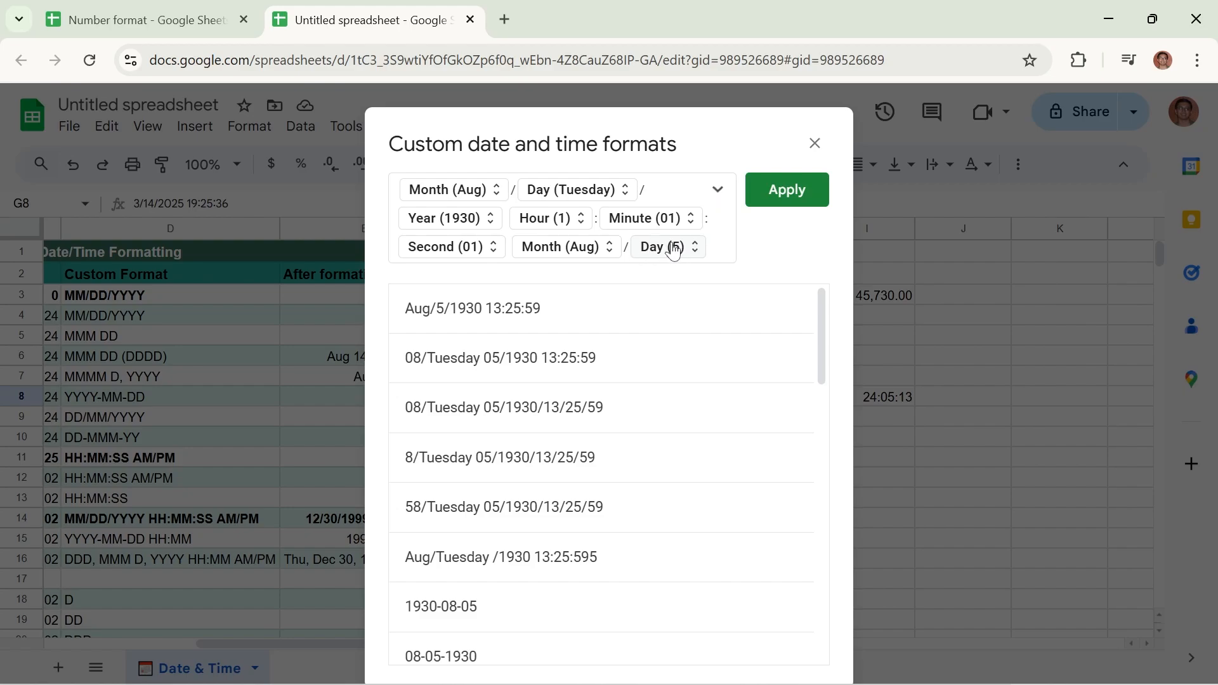
# Append another day component after the appended day number and show it as an abbreviation (Tue)
pyautogui.click(717, 252)
pyautogui.click(717, 189)
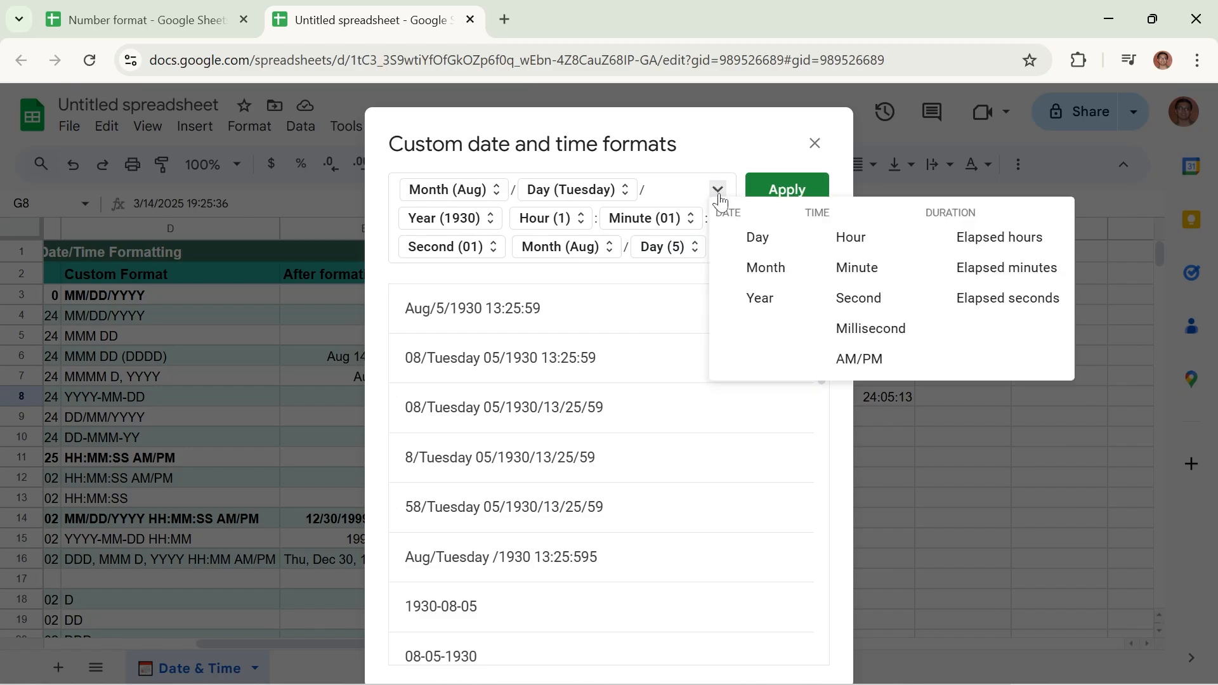
pyautogui.click(750, 238)
pyautogui.click(466, 278)
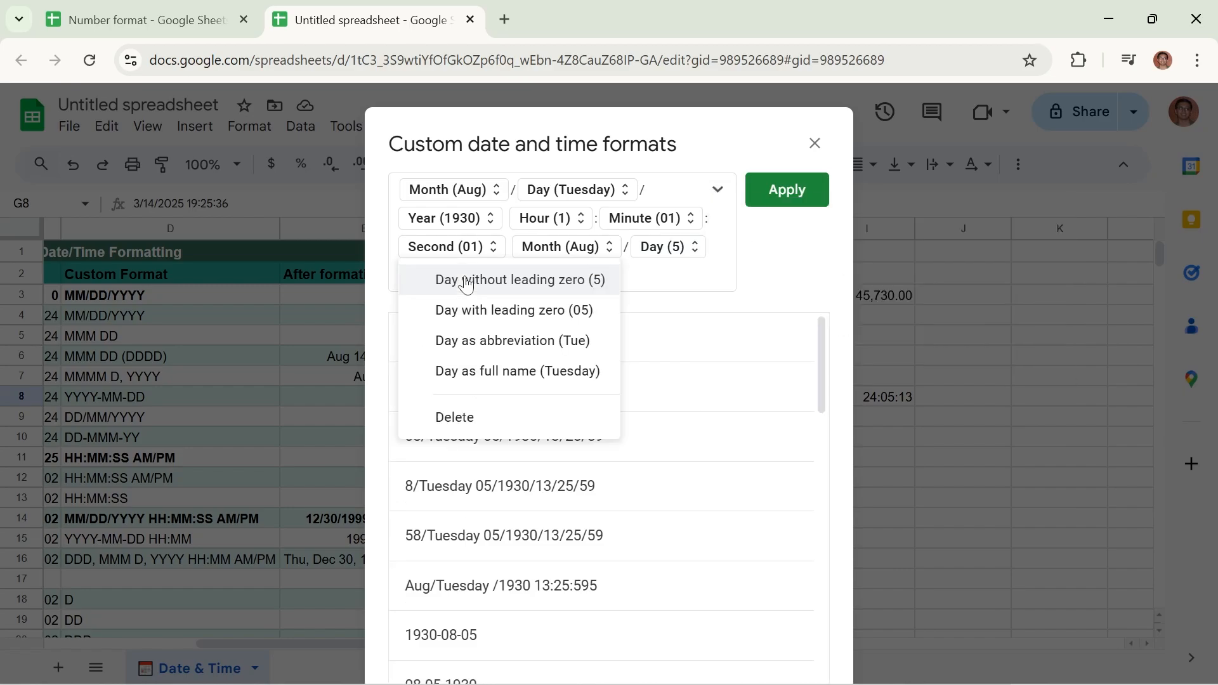
pyautogui.click(468, 341)
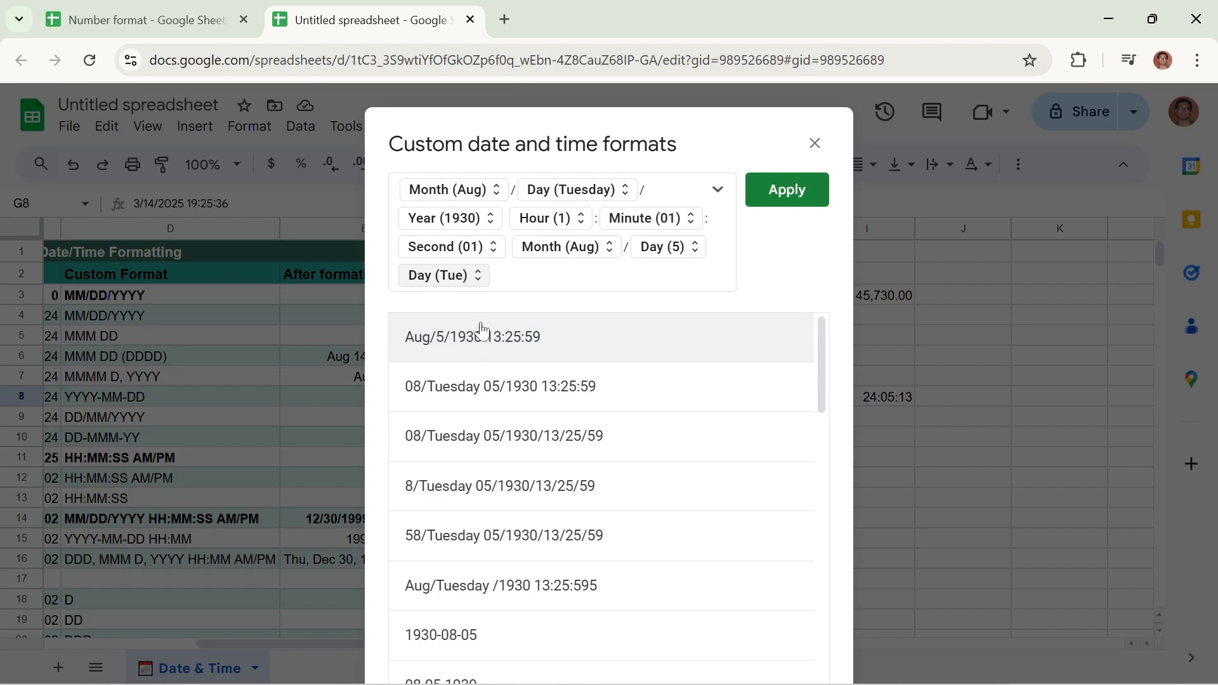
# Append a slash and a two-digit year (30) after the abbreviated day name
pyautogui.click(508, 279)
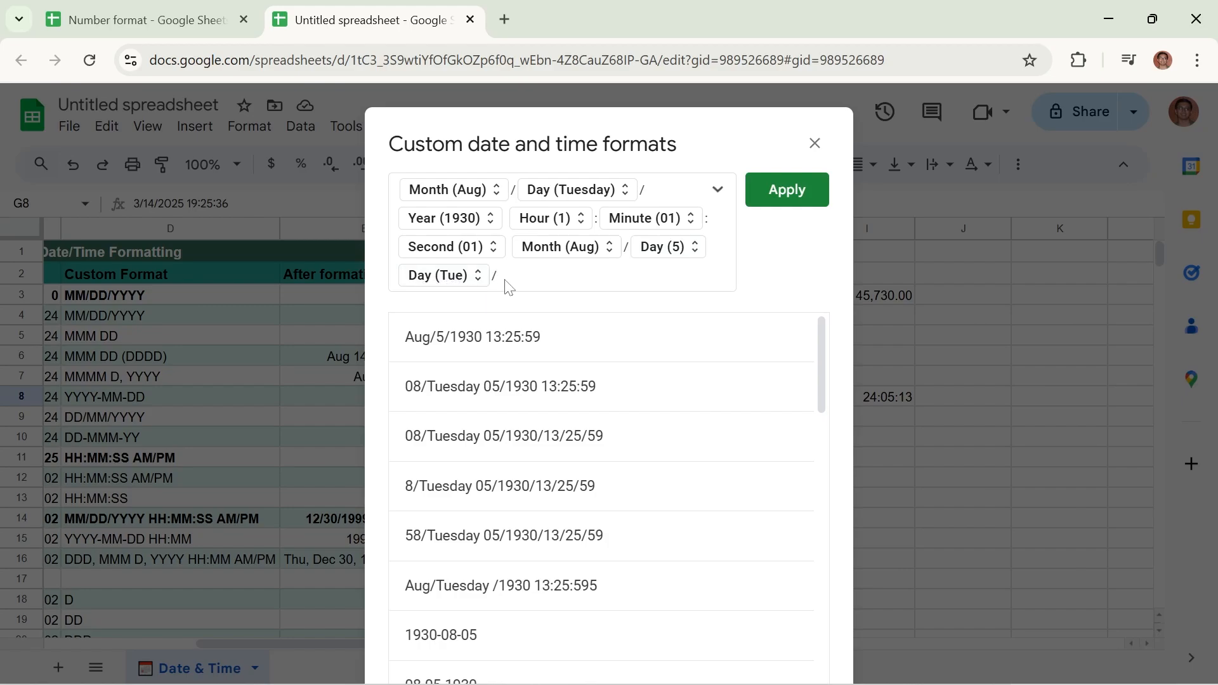
pyautogui.click(720, 192)
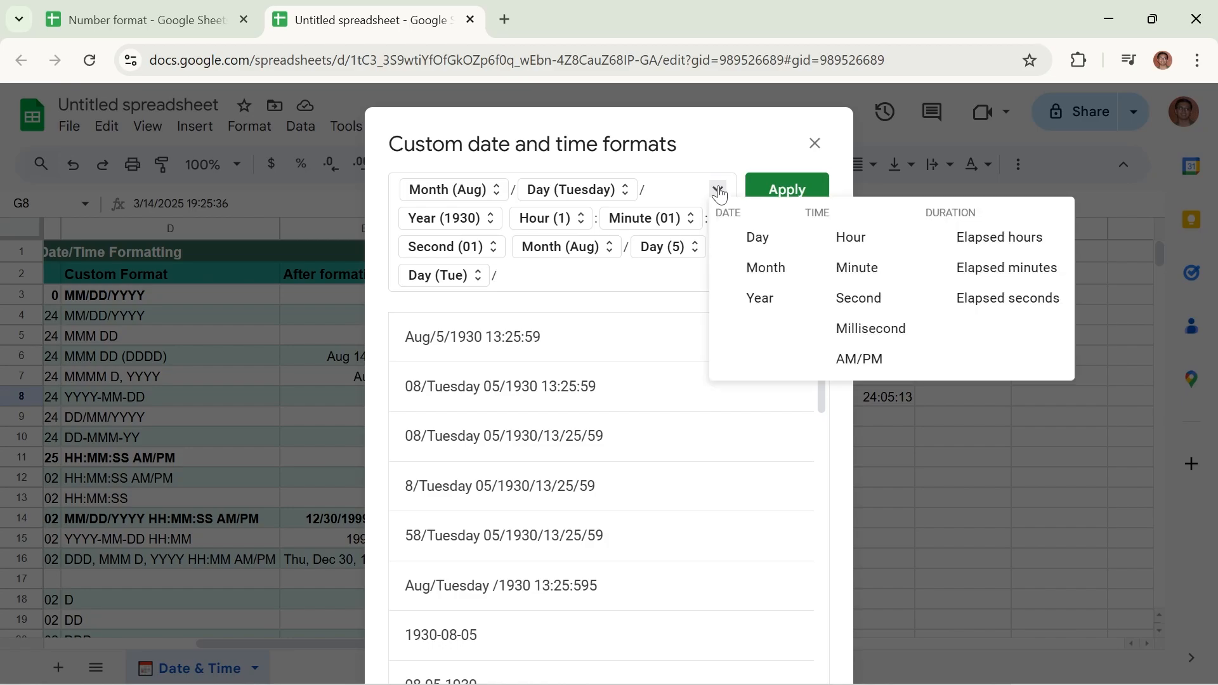
pyautogui.click(759, 296)
# Append hour, minute and second components separated by colons after the two-digit year
pyautogui.click(602, 282)
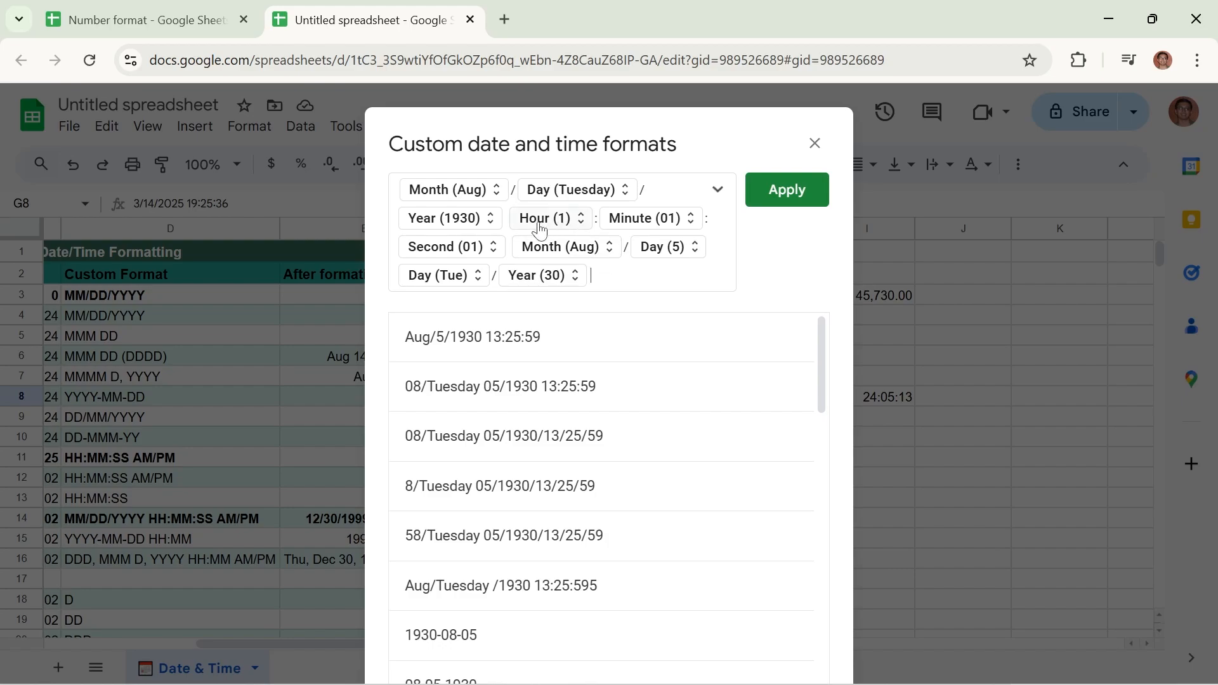
pyautogui.click(718, 190)
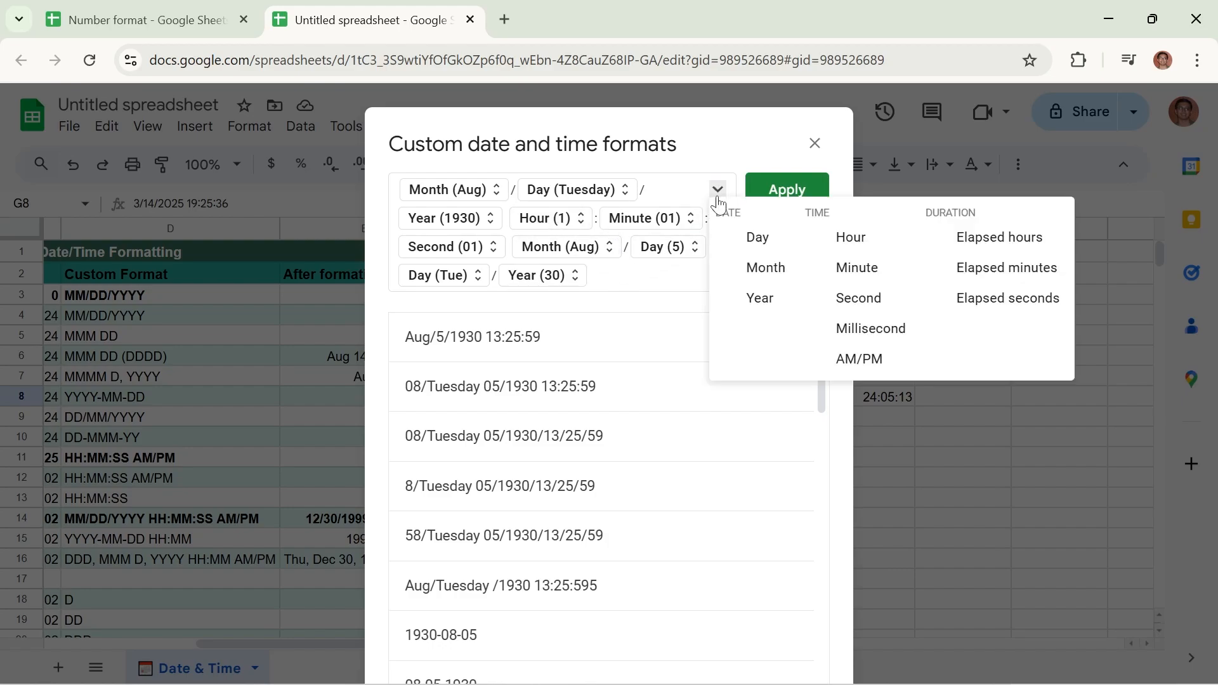
pyautogui.click(847, 239)
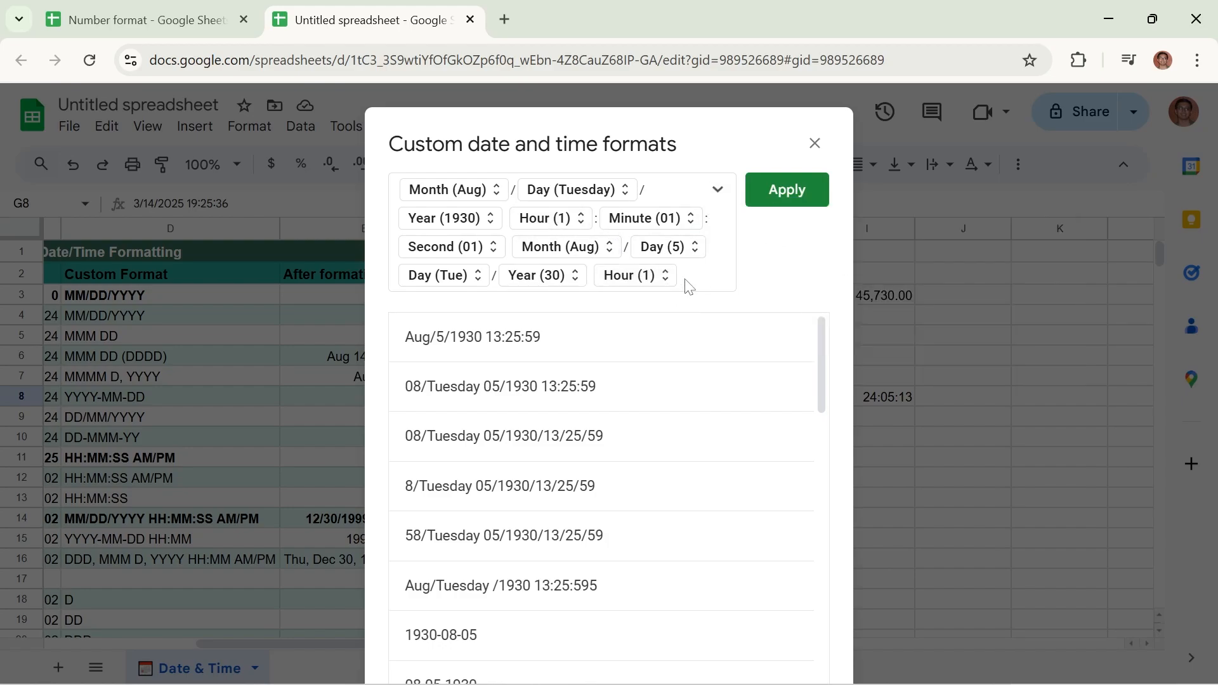
pyautogui.click(717, 190)
pyautogui.click(836, 265)
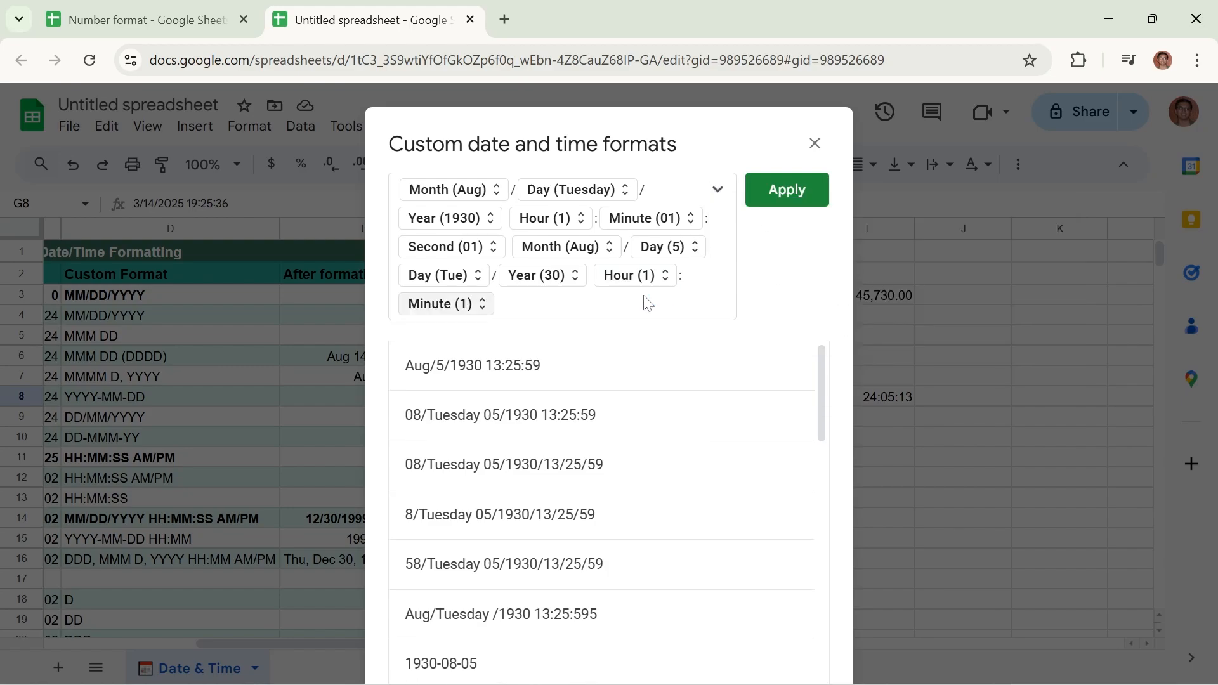
pyautogui.click(519, 310)
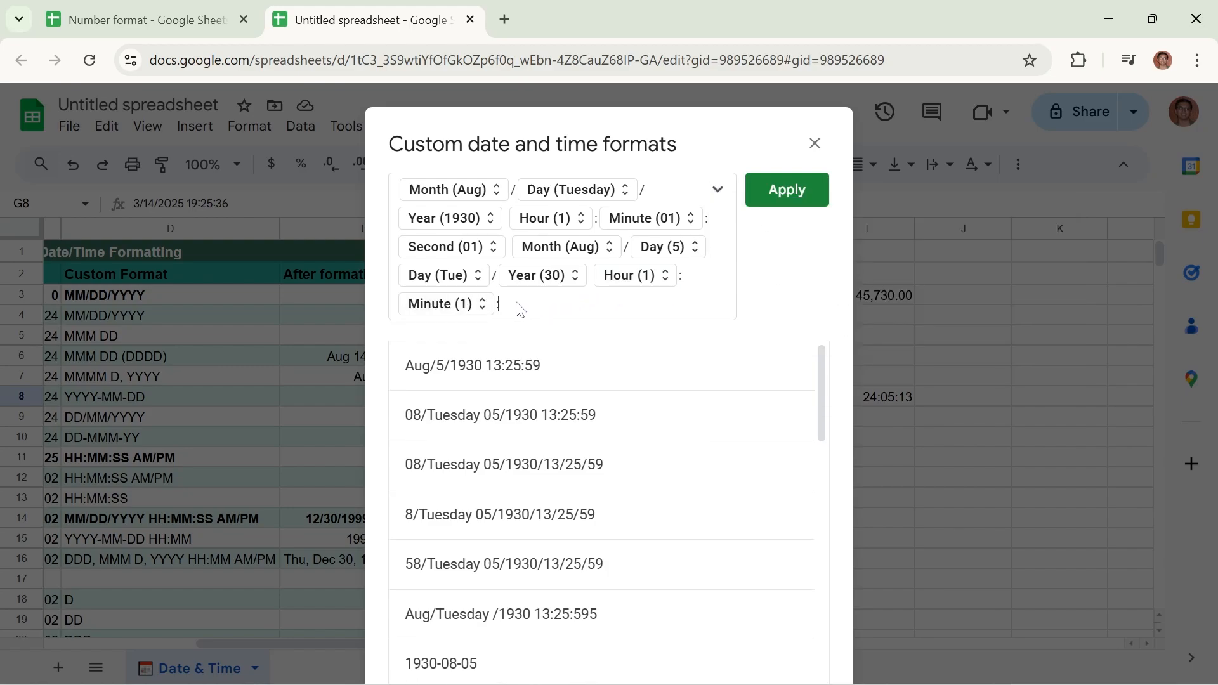
pyautogui.write(':')
pyautogui.click(719, 189)
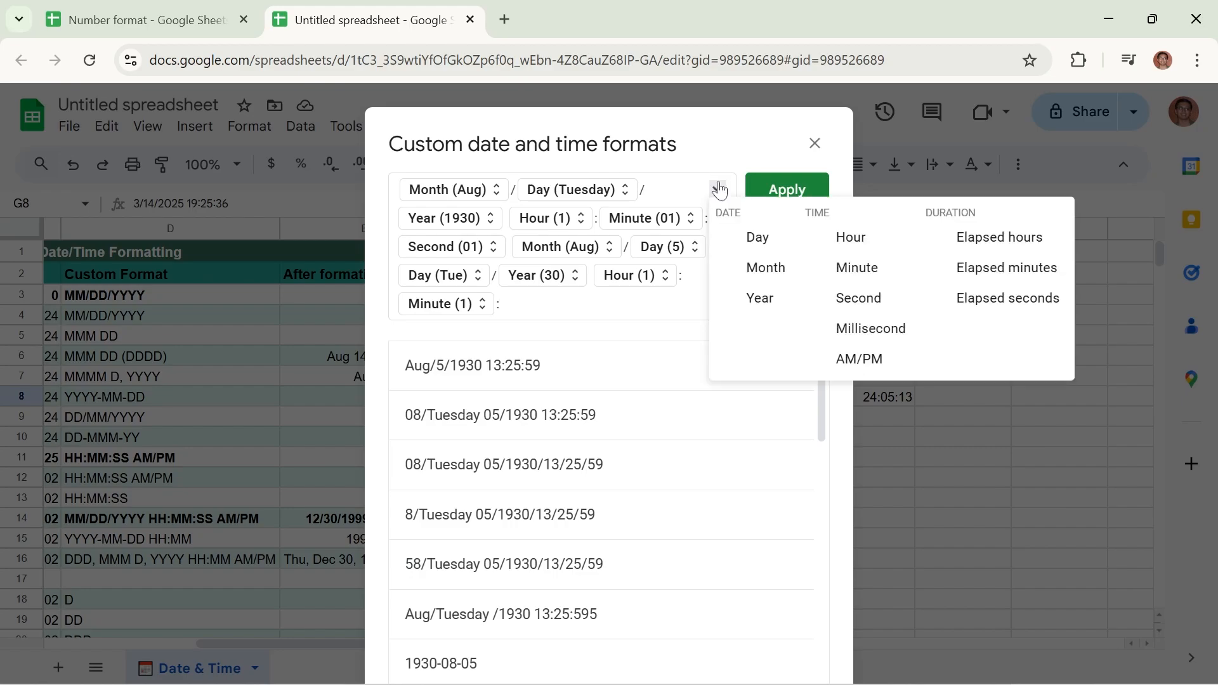
pyautogui.click(858, 298)
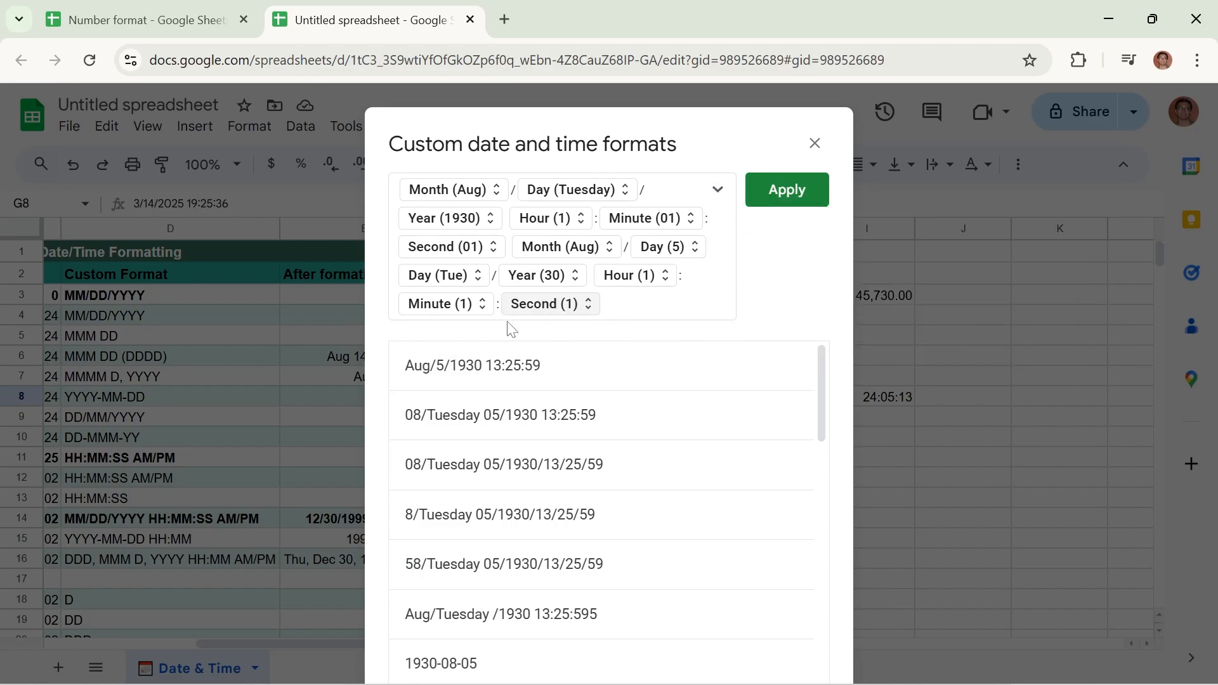
# Set the appended hour, minute and second to leading zeros (01) and the appended day number to a leading zero (05)
pyautogui.click(664, 279)
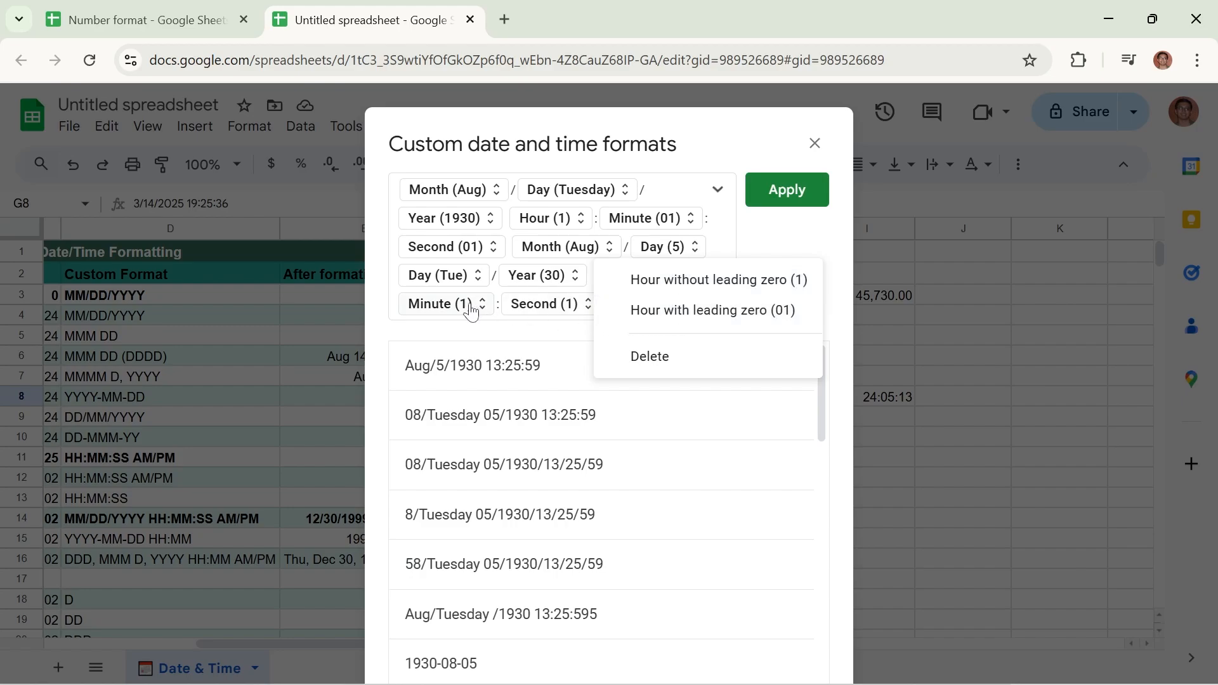
pyautogui.click(445, 305)
pyautogui.click(689, 314)
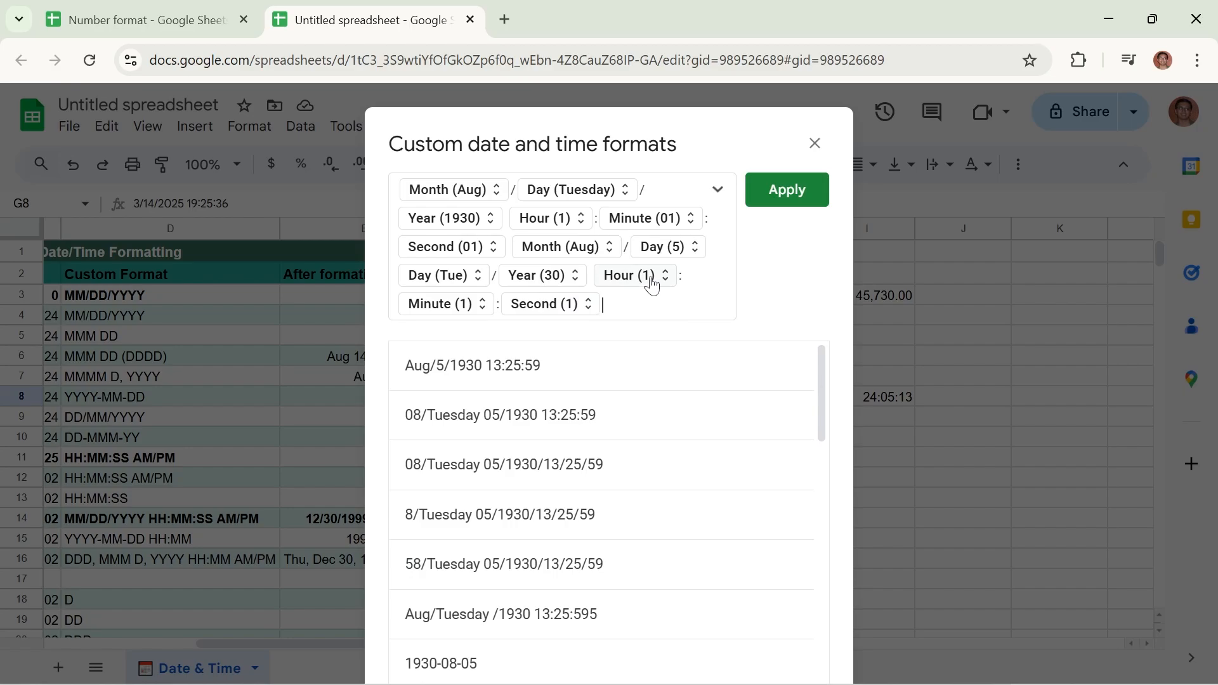
pyautogui.click(664, 283)
pyautogui.click(670, 310)
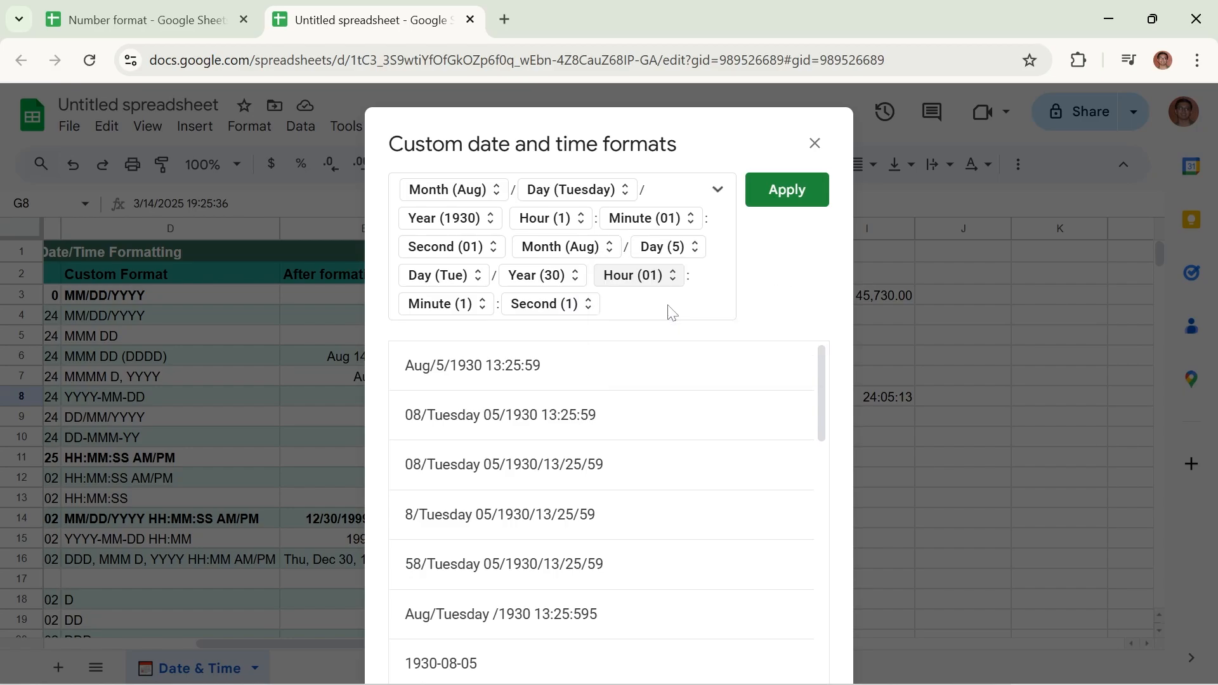
pyautogui.click(486, 304)
pyautogui.click(492, 341)
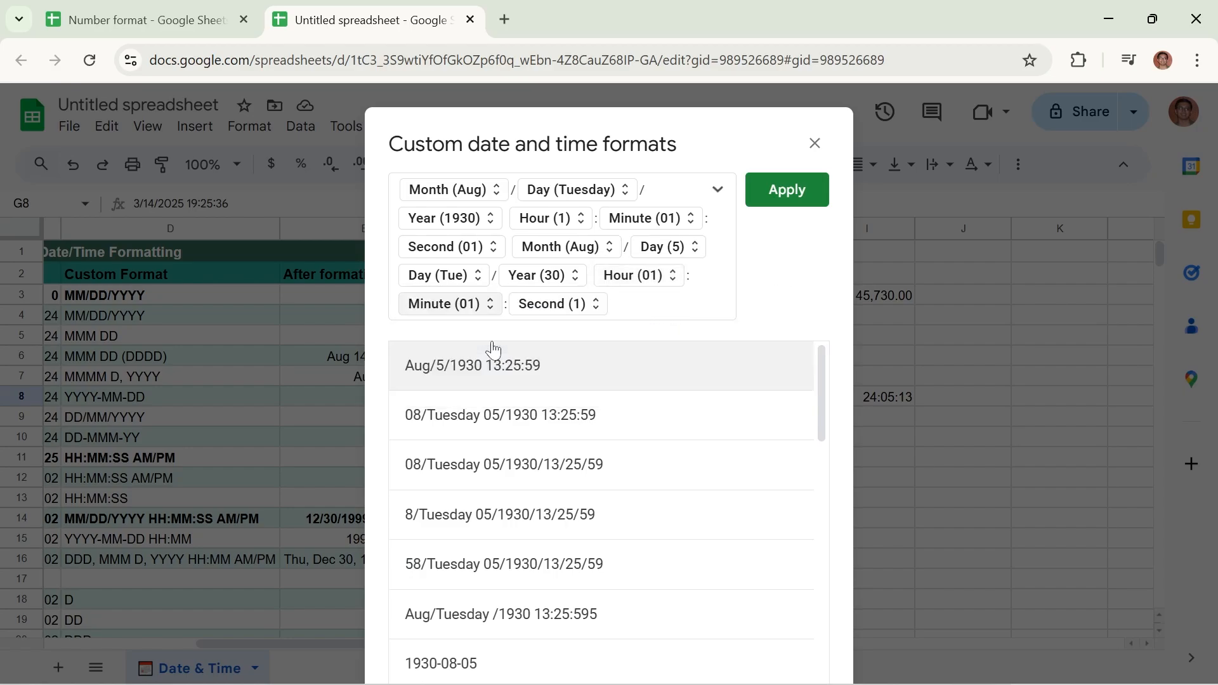
pyautogui.click(596, 304)
pyautogui.click(599, 339)
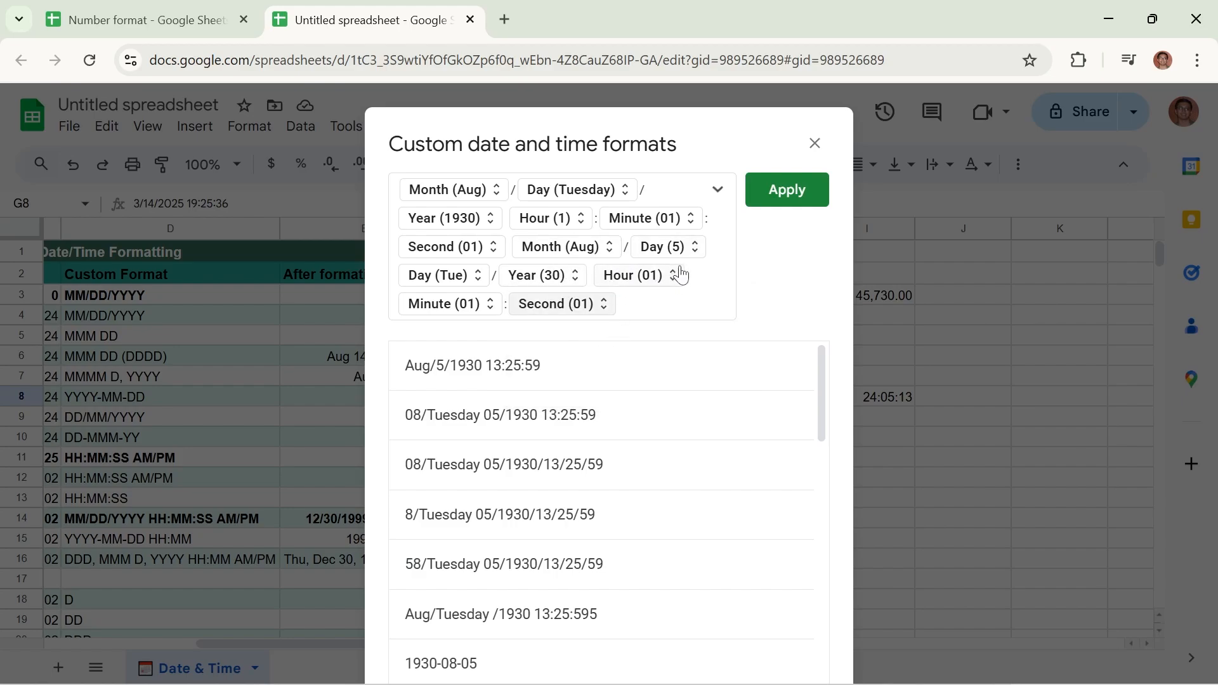
pyautogui.click(695, 253)
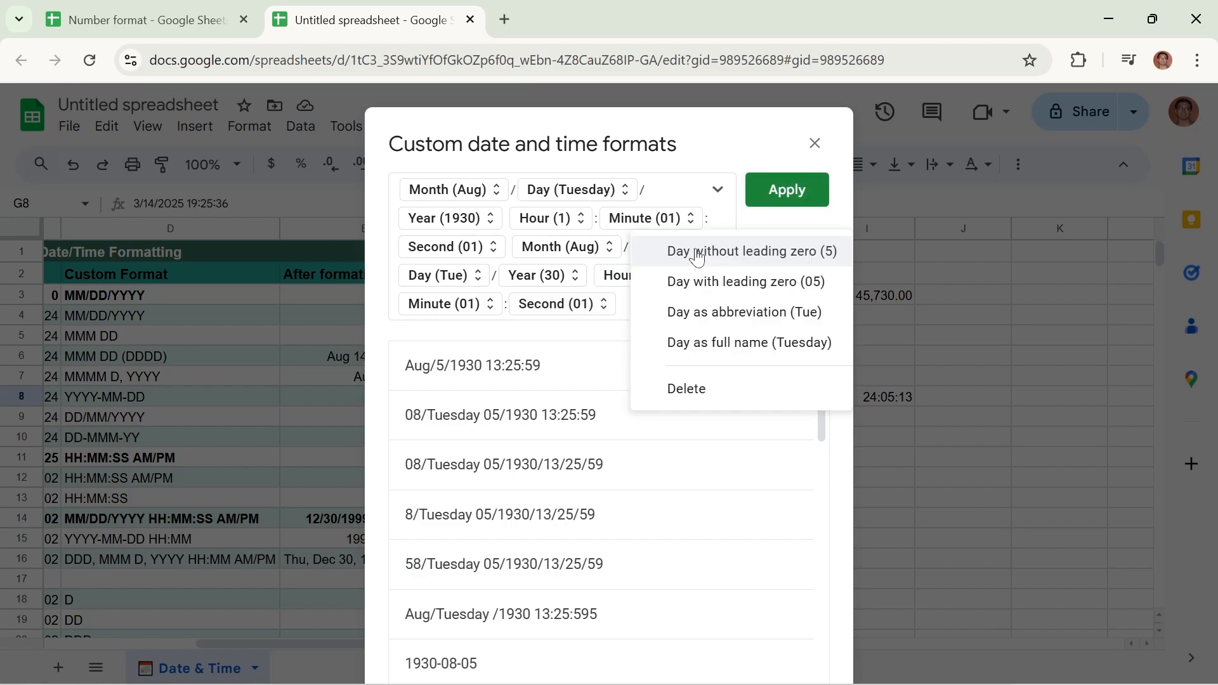
pyautogui.click(689, 281)
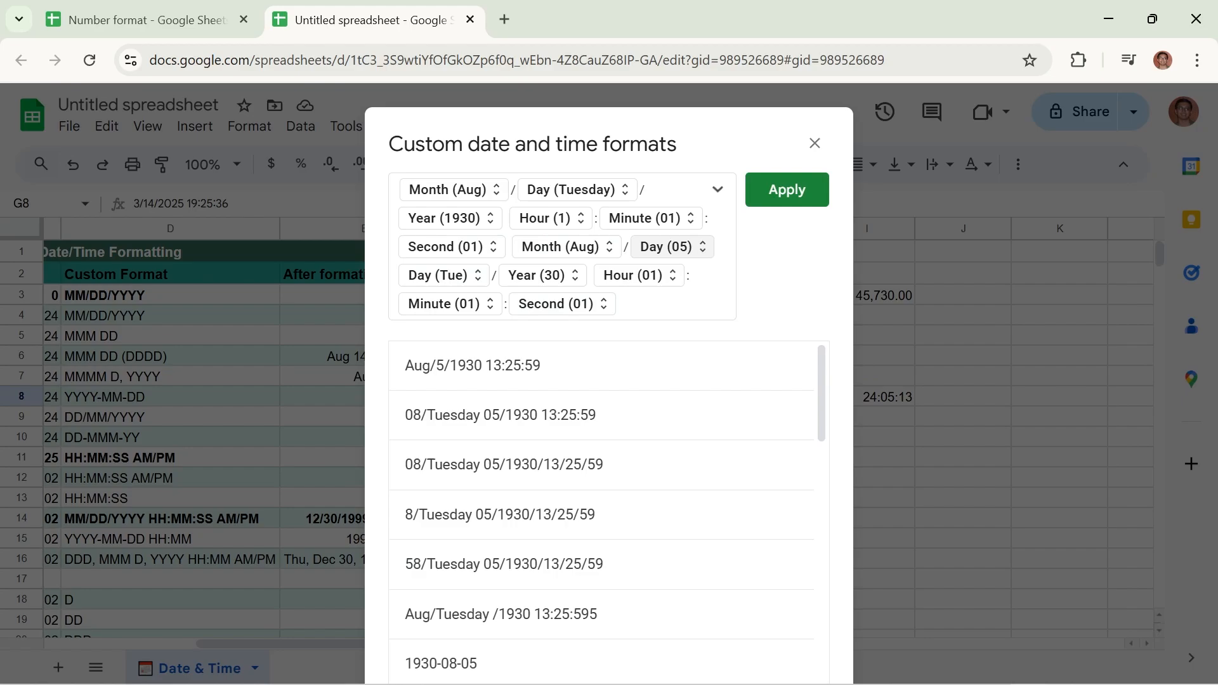
# Delete the original month, full day name, year, hour, minute and second components, keeping only the newly appended sequence
pyautogui.click(508, 246)
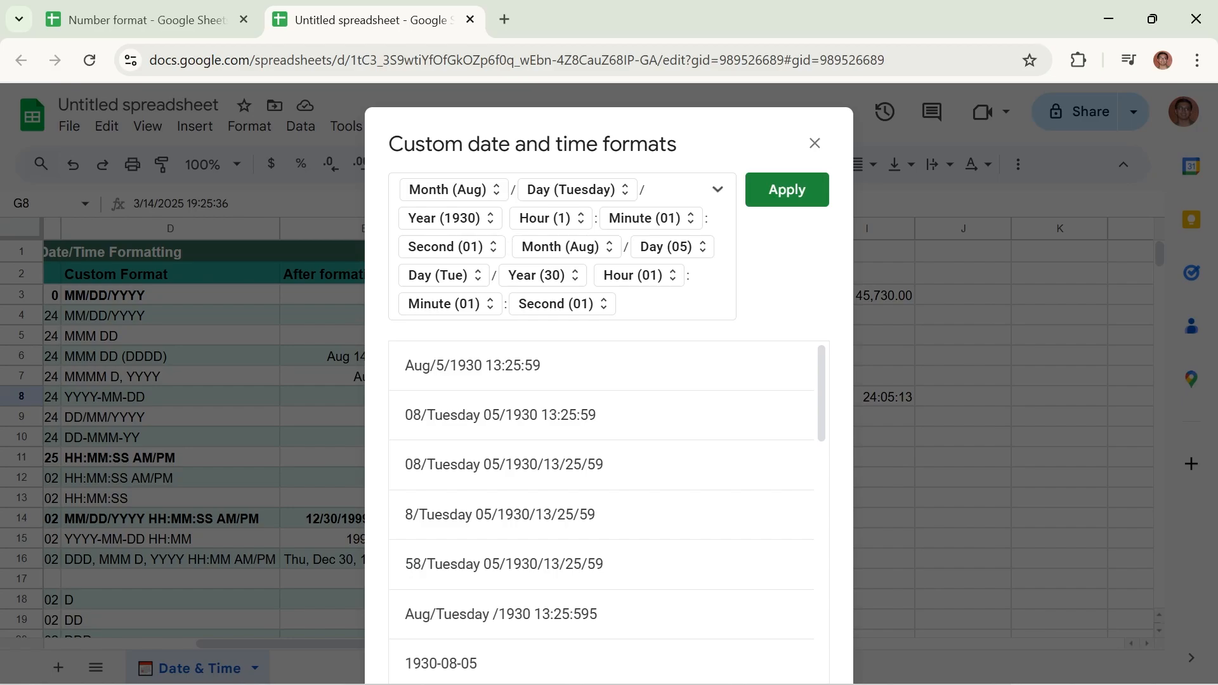
pyautogui.press('BackSpace')
pyautogui.press('BackSpace')
pyautogui.press('BackSpace')
pyautogui.press('BackSpace')
pyautogui.press('BackSpace')
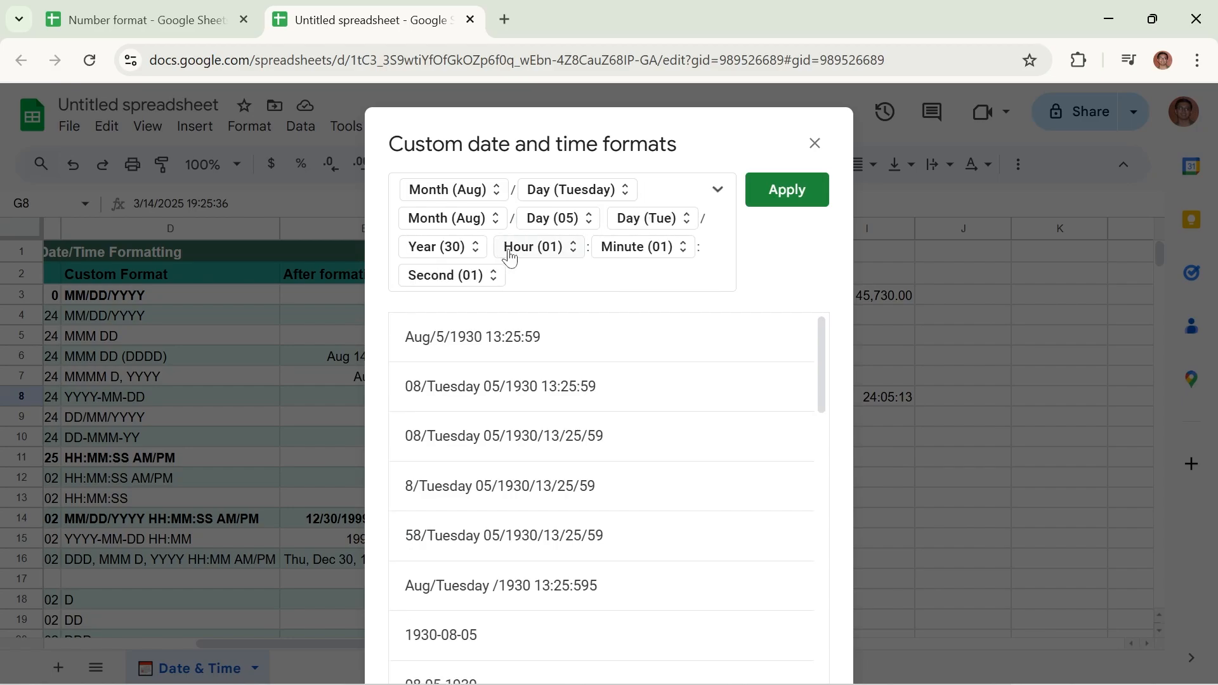
pyautogui.press('BackSpace')
pyautogui.press('BackSpace')
pyautogui.press('BackSpace')
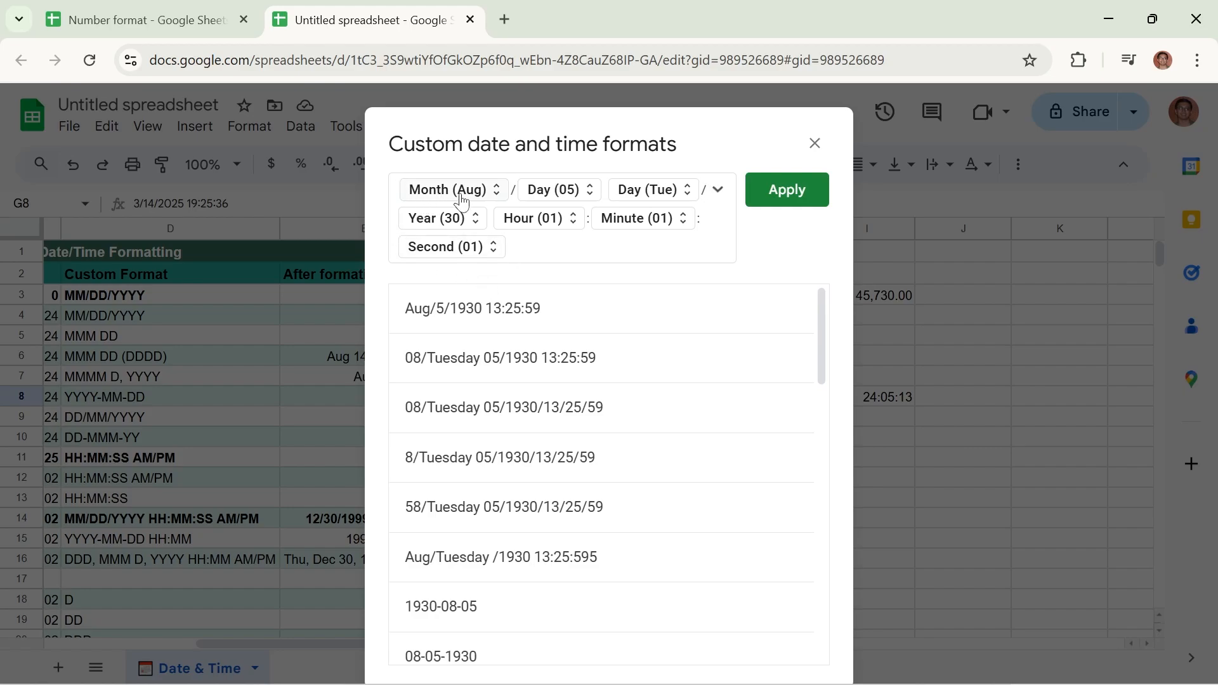
# Apply the newly built custom date and time format to cell G8
pyautogui.click(784, 194)
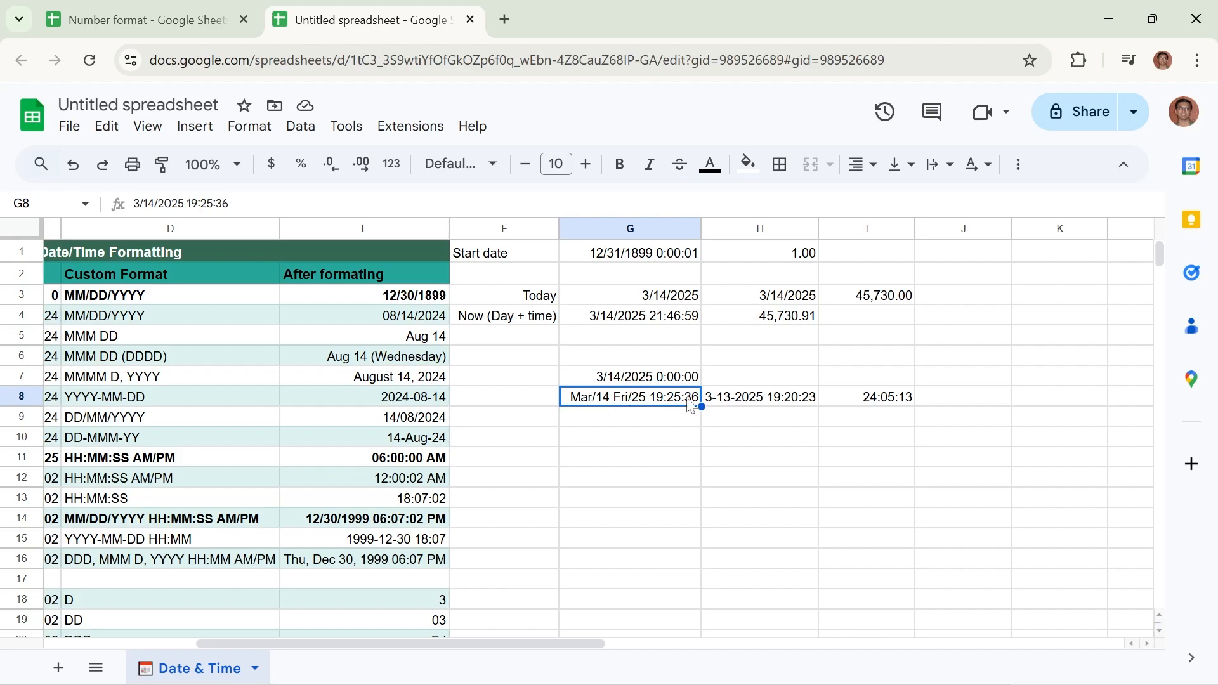
# Change G8's custom format to the four-digit year (1930), full day name (Tuesday) and full month name (August), and widen column G
pyautogui.click(242, 124)
pyautogui.moveTo(340, 367)
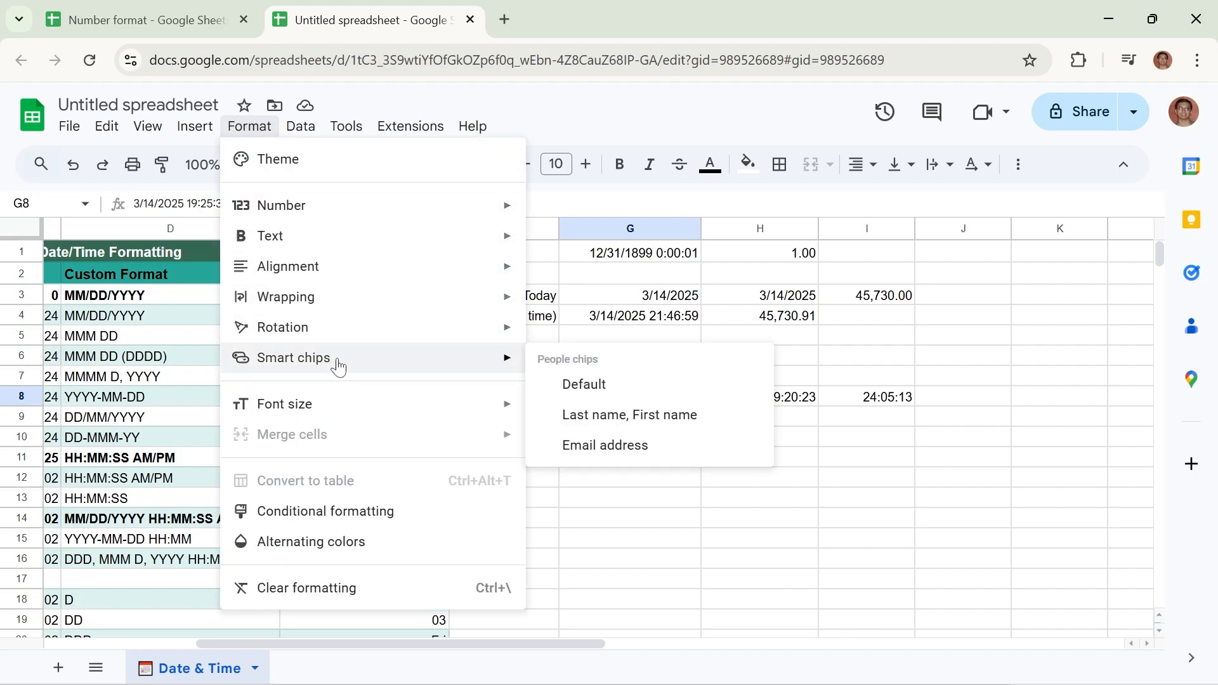
pyautogui.moveTo(394, 204)
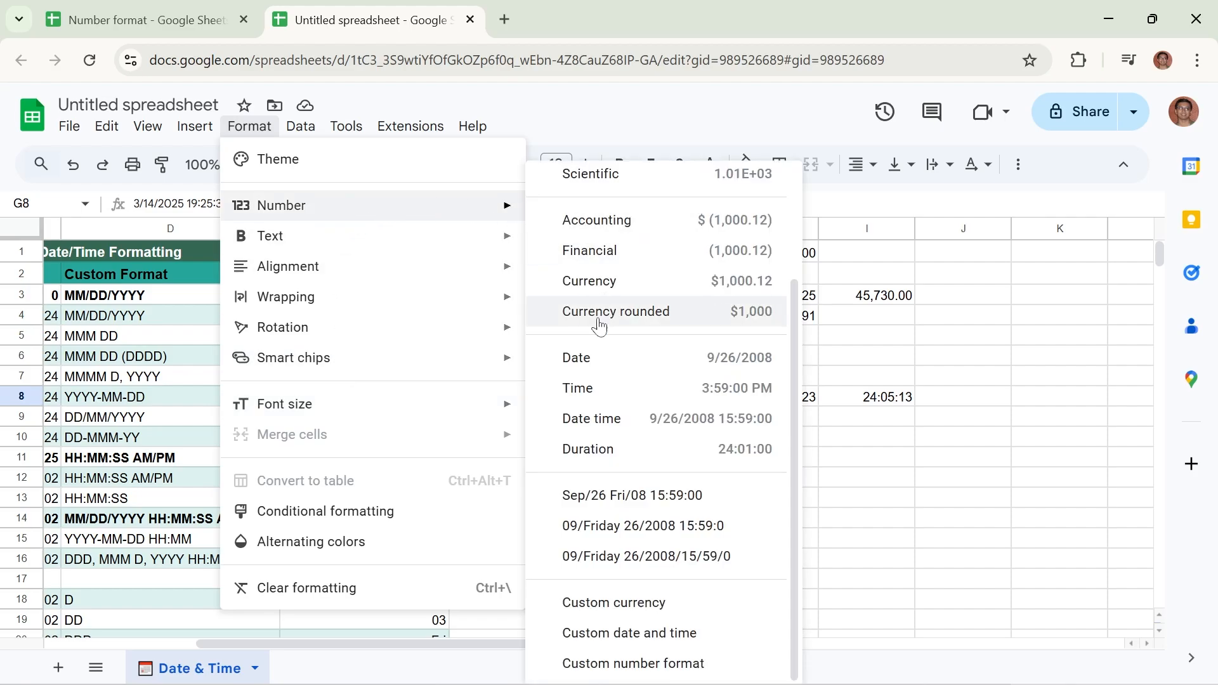
pyautogui.click(629, 632)
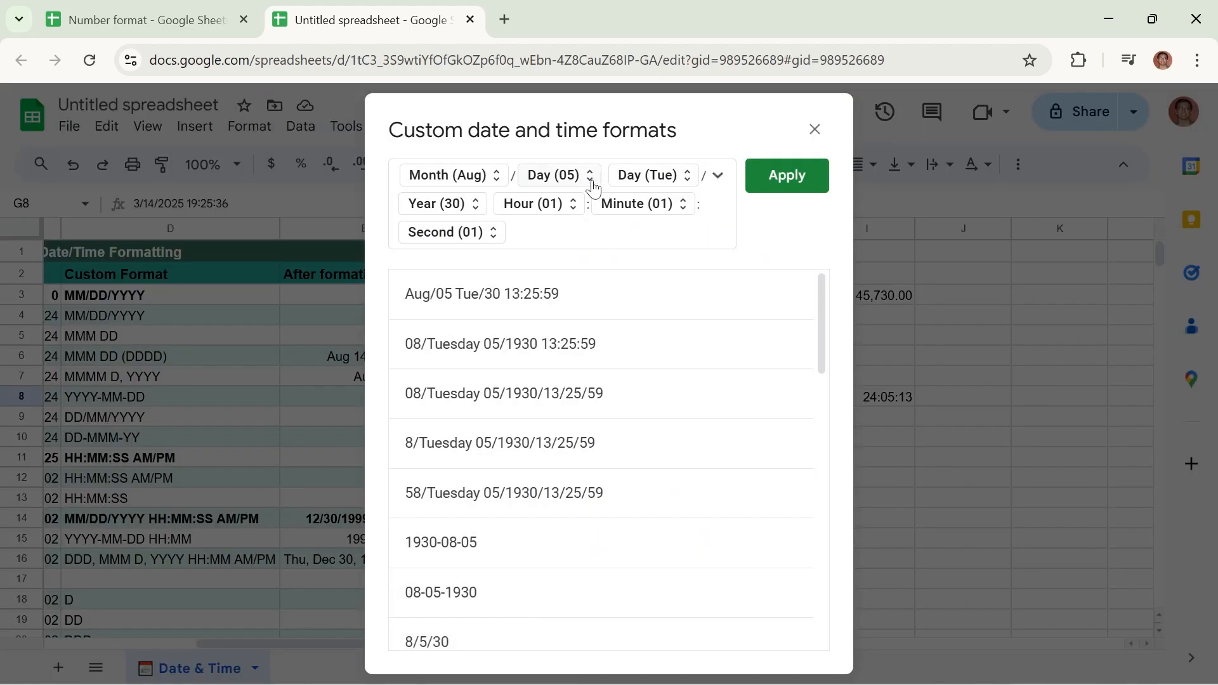
pyautogui.click(476, 207)
pyautogui.click(511, 240)
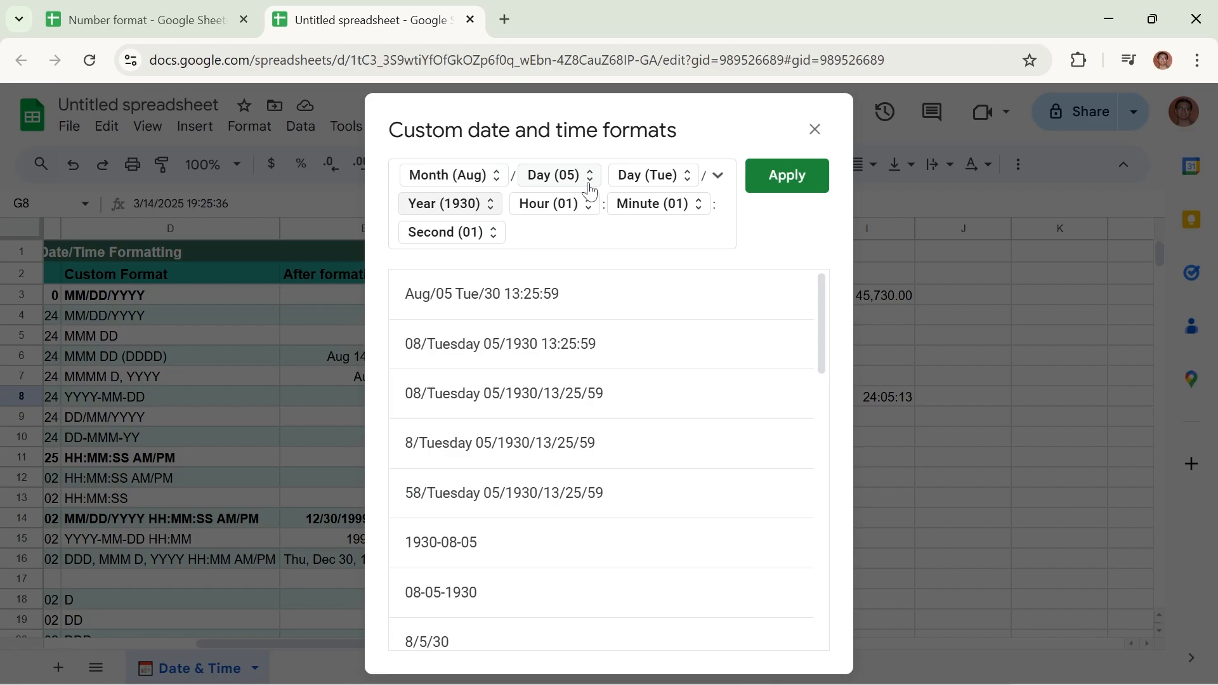
pyautogui.click(690, 181)
pyautogui.click(714, 221)
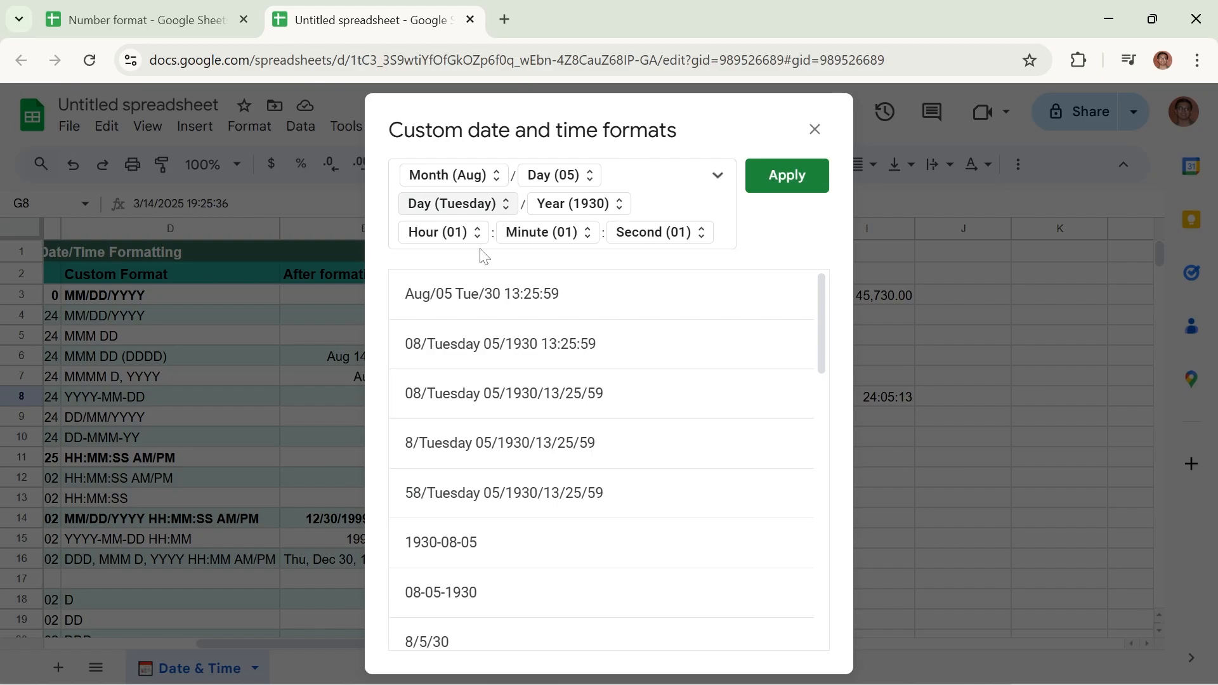
pyautogui.click(497, 179)
pyautogui.click(544, 209)
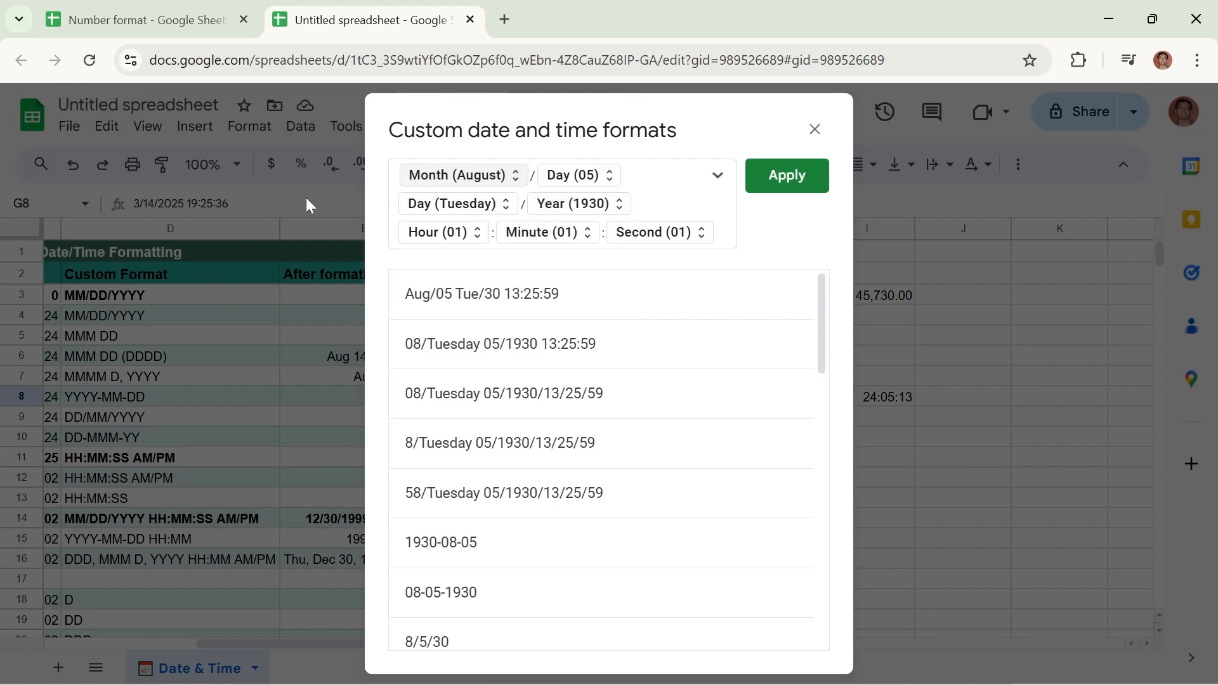
pyautogui.click(786, 177)
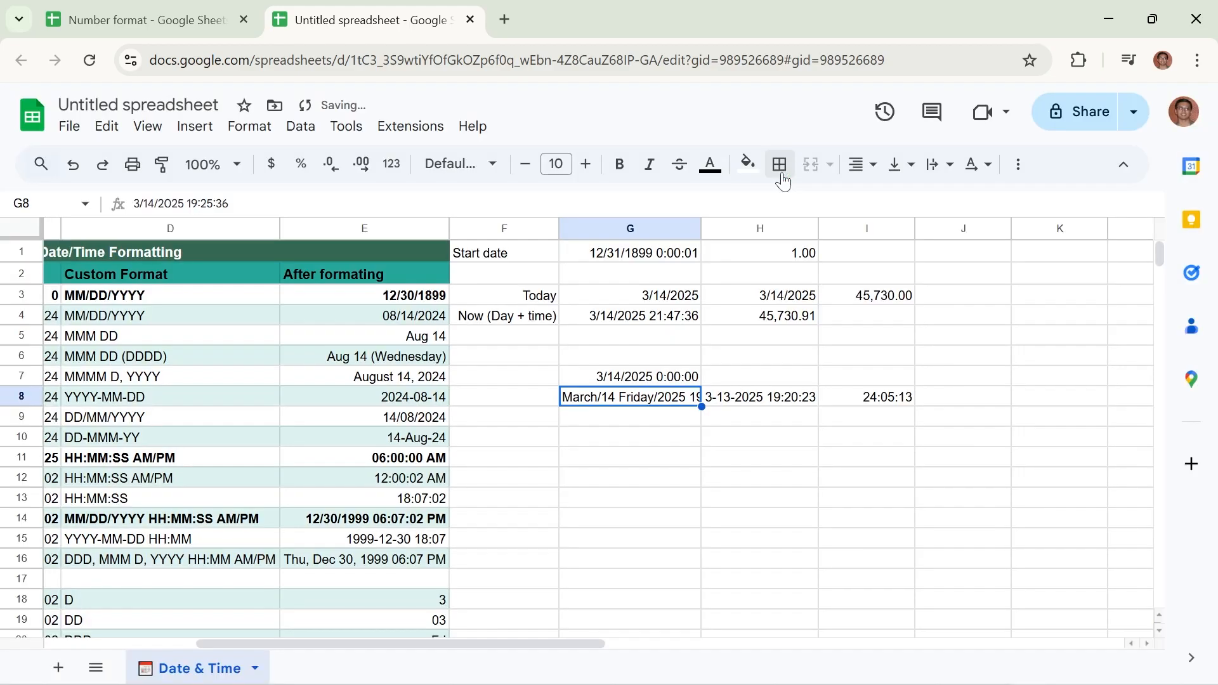
pyautogui.moveTo(700, 231); pyautogui.dragTo(770, 236)
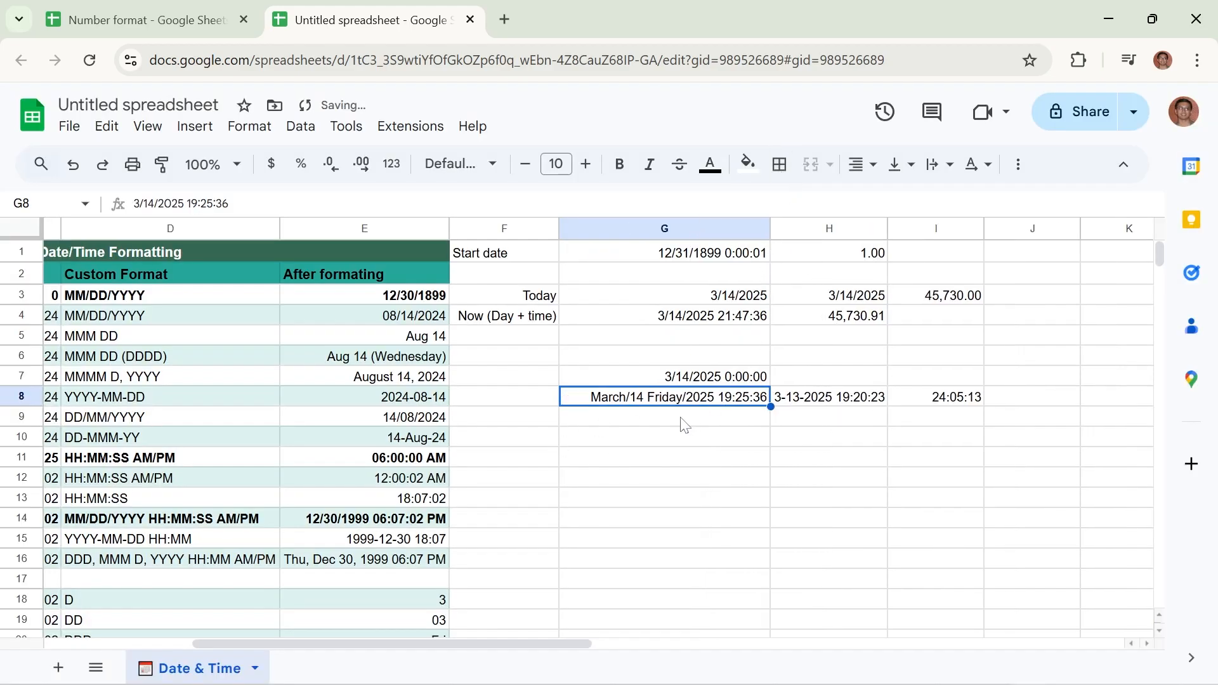
# Examine the leading-zero options for the hour and second in G8's custom format, and the sheet's reference table of custom date and time formats
pyautogui.click(251, 128)
pyautogui.moveTo(339, 205)
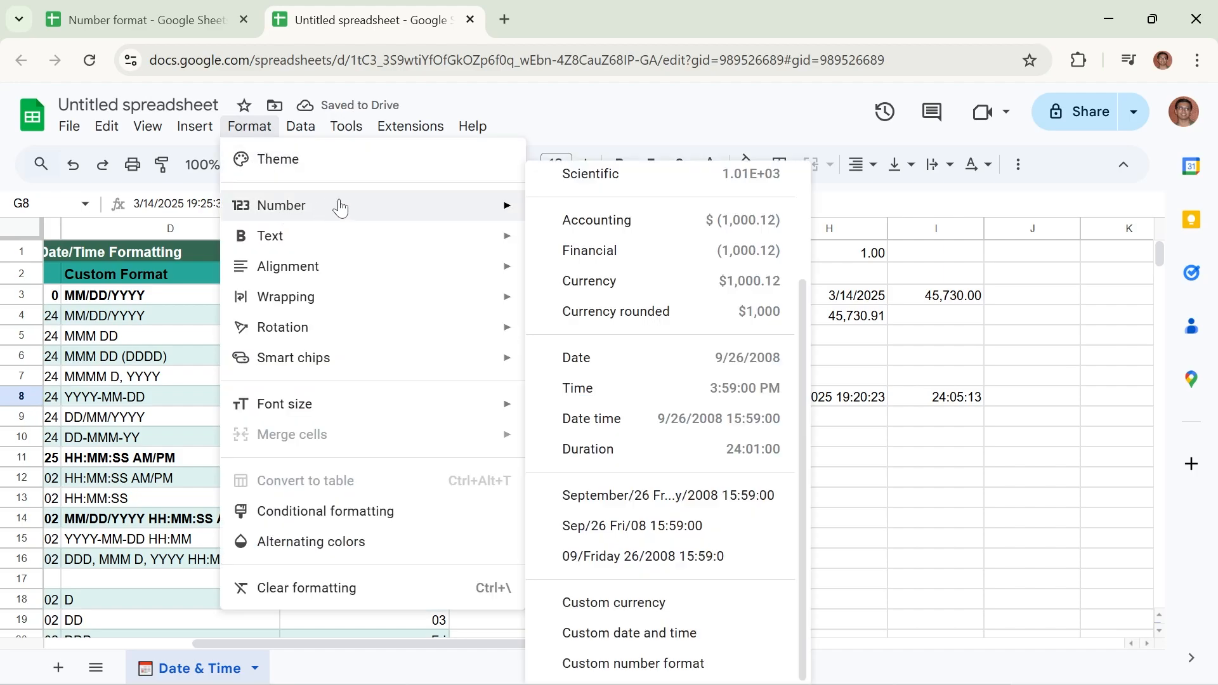
pyautogui.click(659, 636)
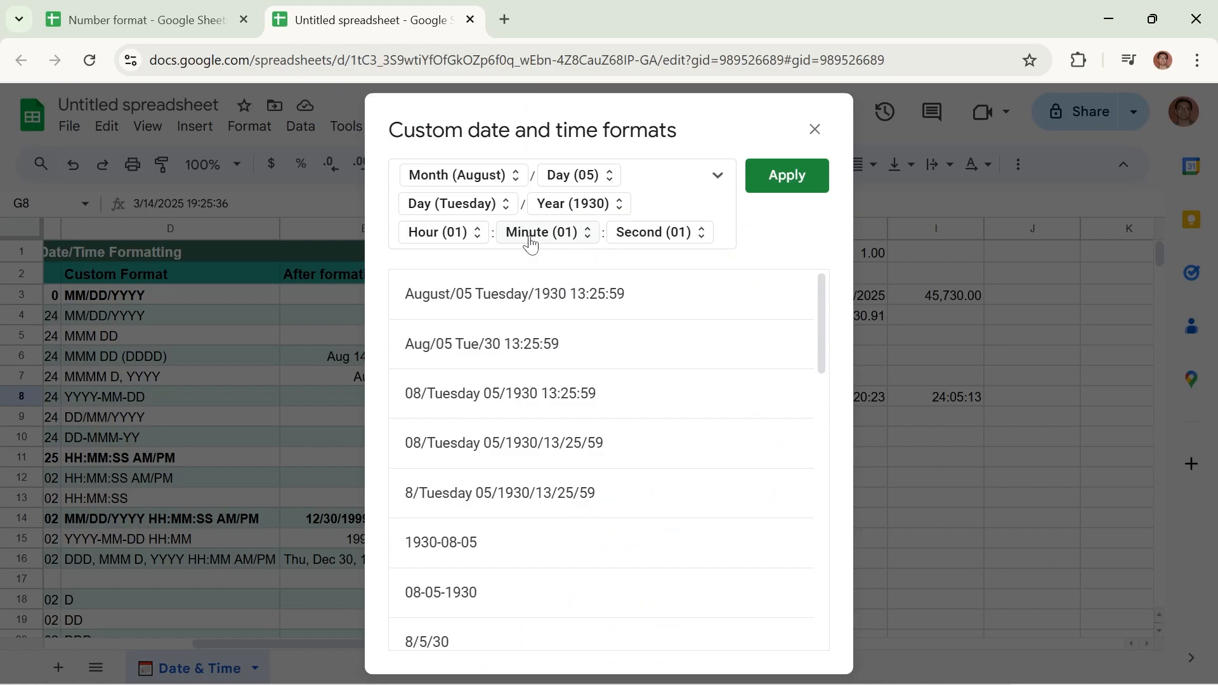
pyautogui.click(460, 240)
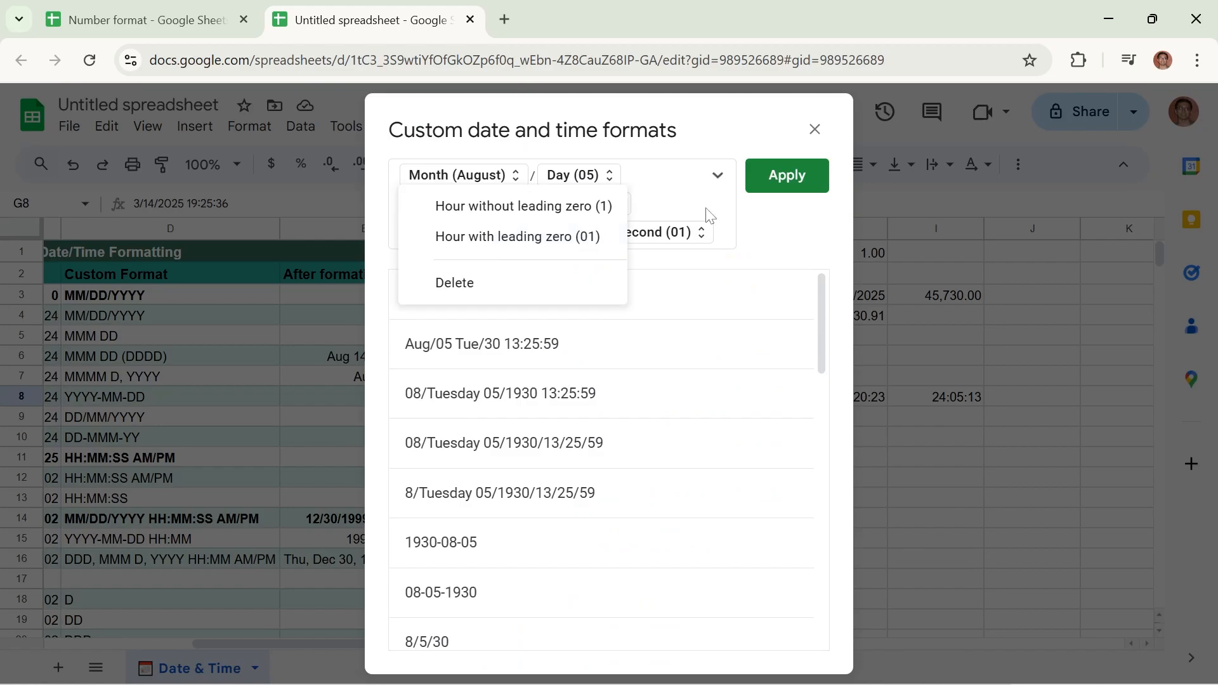
pyautogui.click(701, 239)
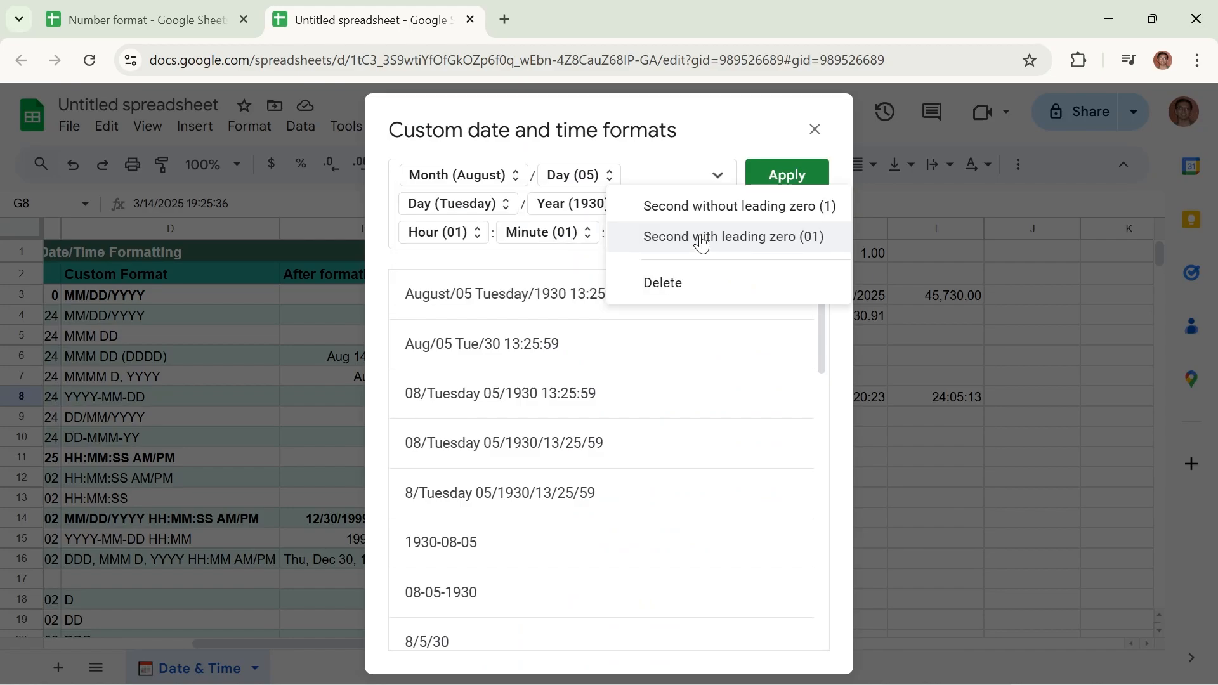
pyautogui.click(668, 170)
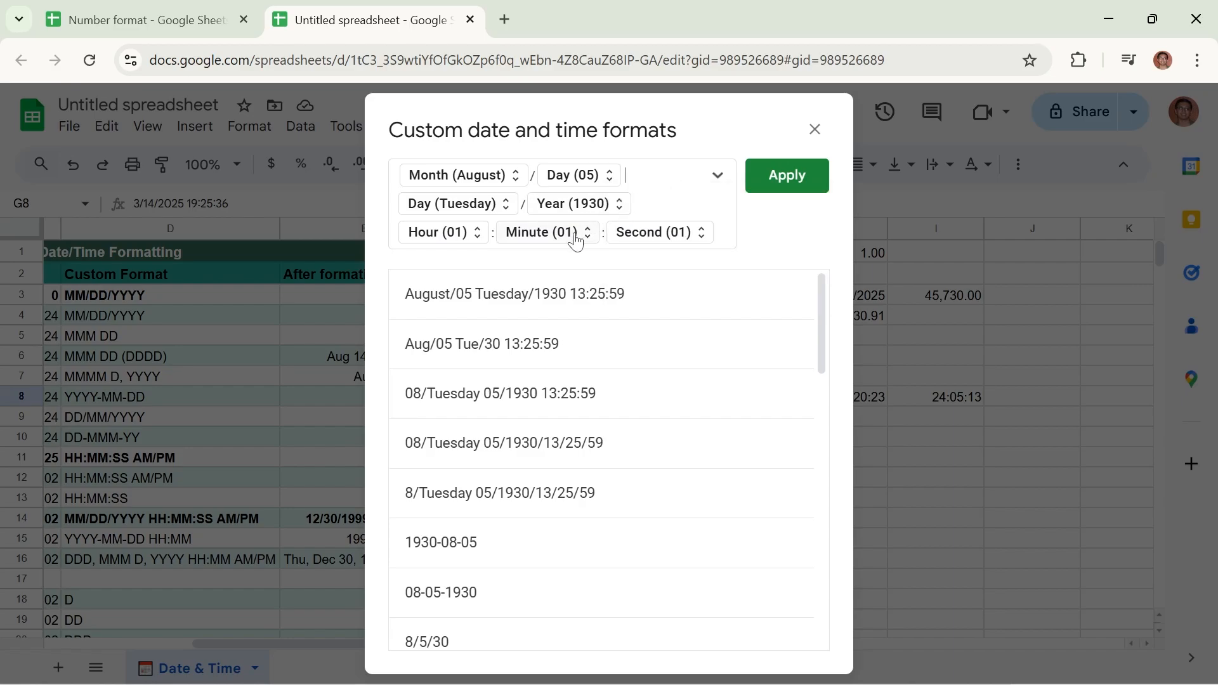
pyautogui.click(777, 180)
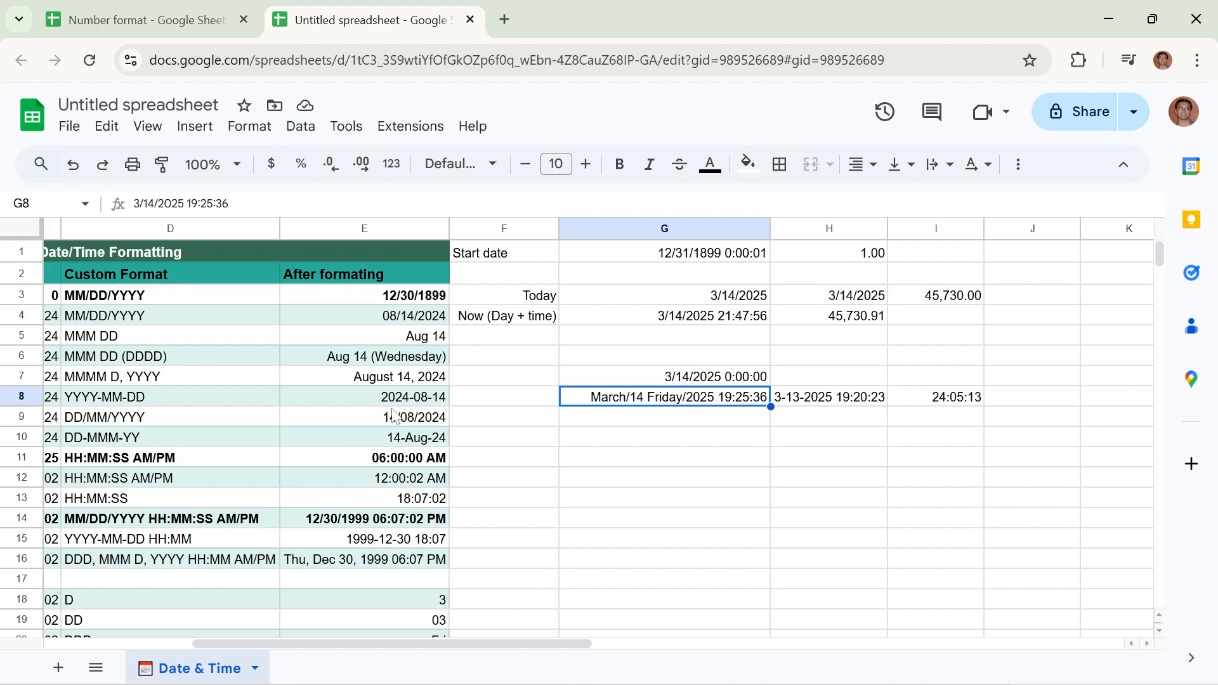
pyautogui.moveTo(495, 642); pyautogui.dragTo(336, 642)
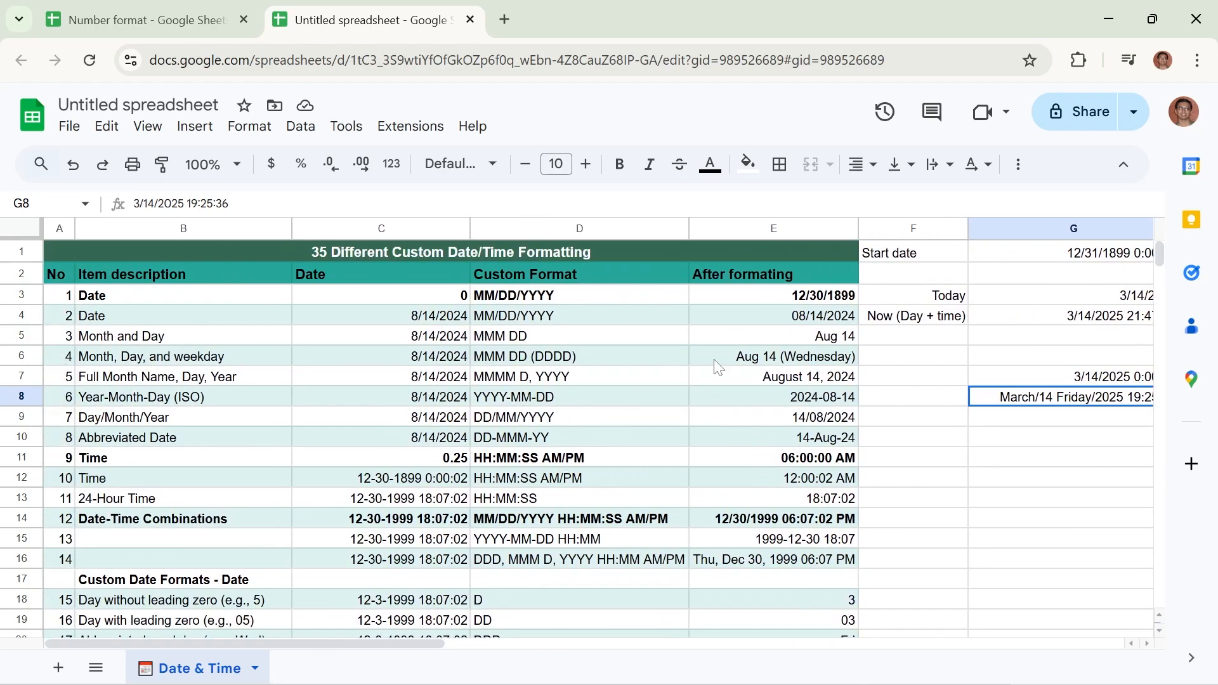
pyautogui.scroll(-5, 791, 461)
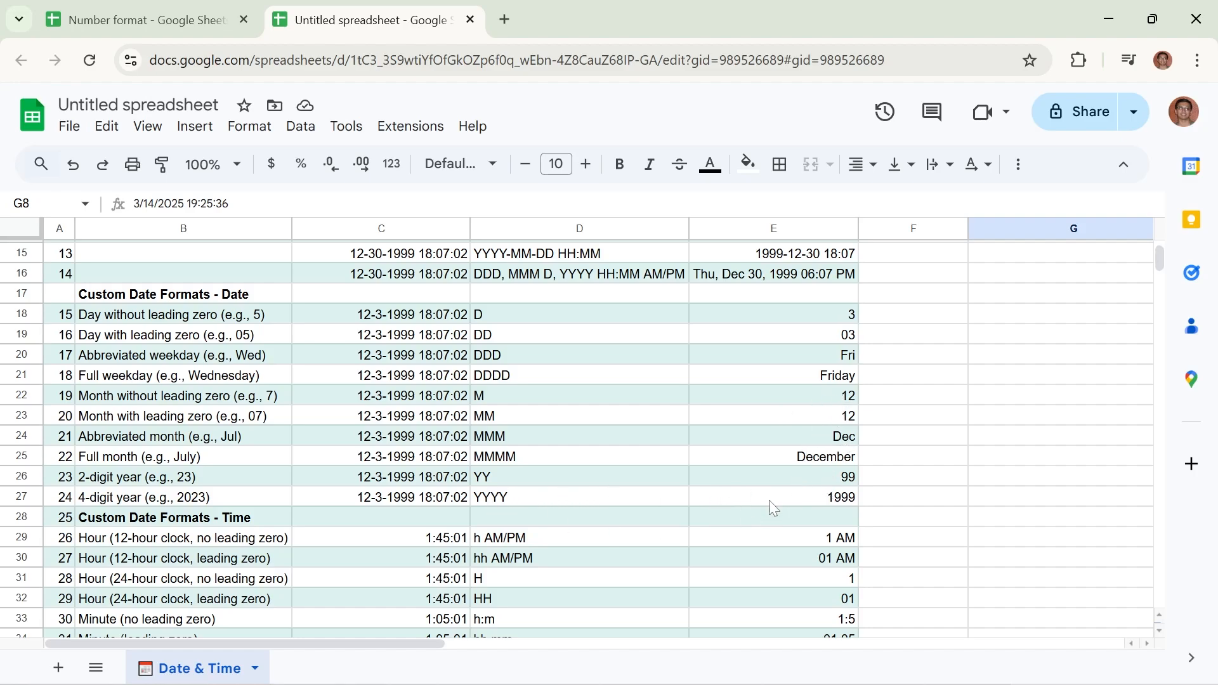
pyautogui.scroll(5, 939, 519)
pyautogui.moveTo(422, 643); pyautogui.dragTo(517, 644)
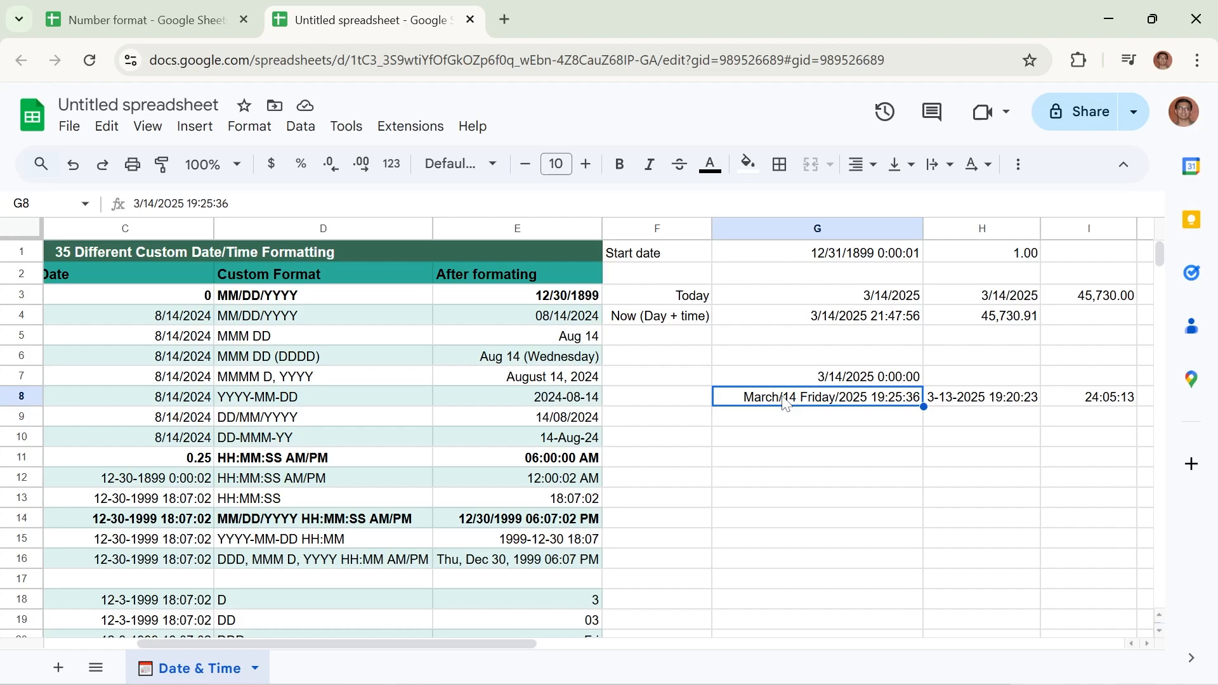
# Append an AM/PM component to the end of G8's custom date and time format and apply it
pyautogui.click(240, 132)
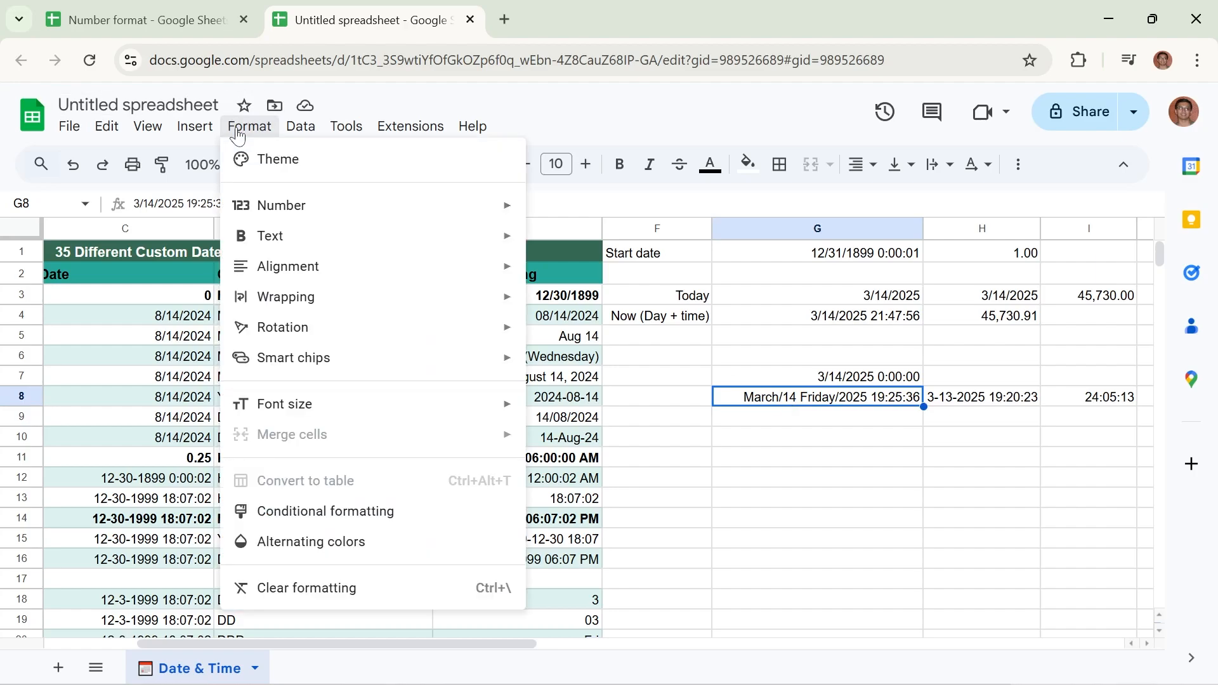
pyautogui.moveTo(264, 204)
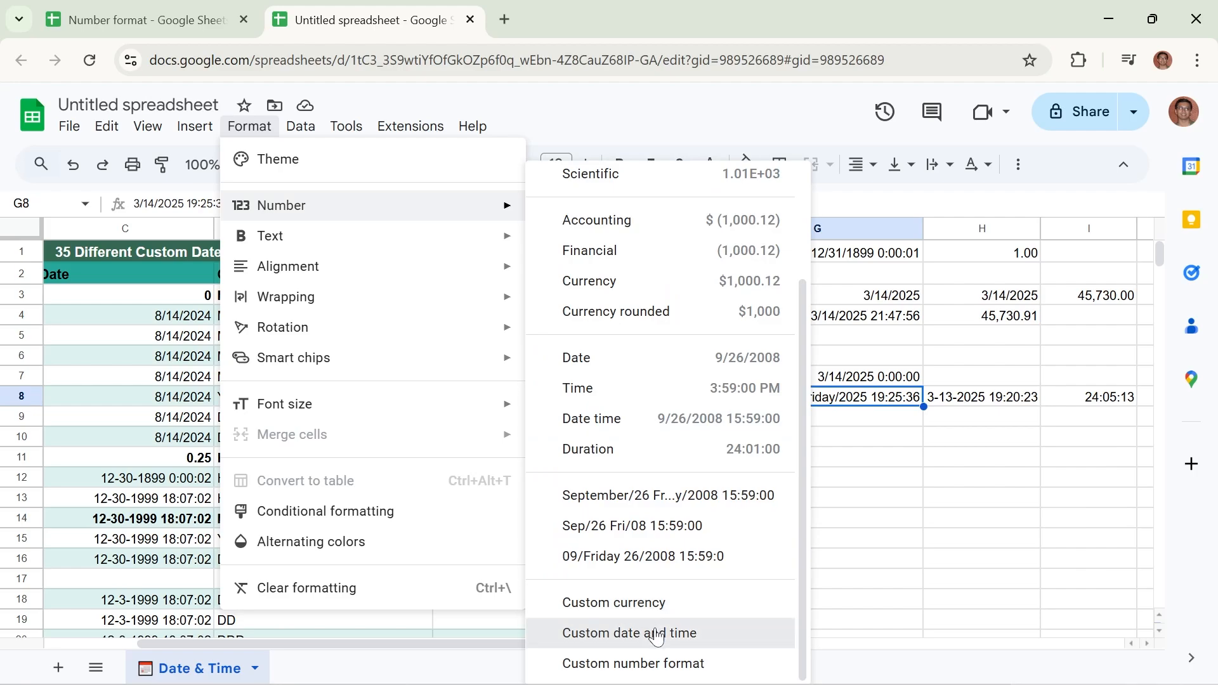
pyautogui.click(631, 632)
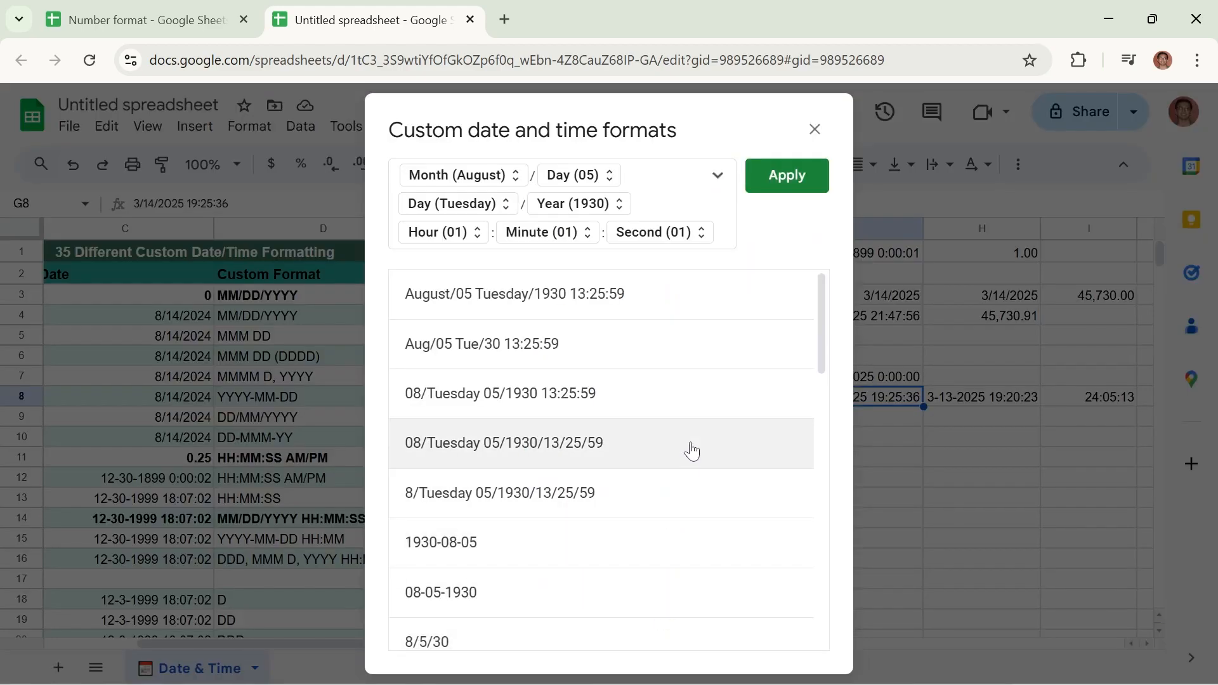
pyautogui.click(717, 177)
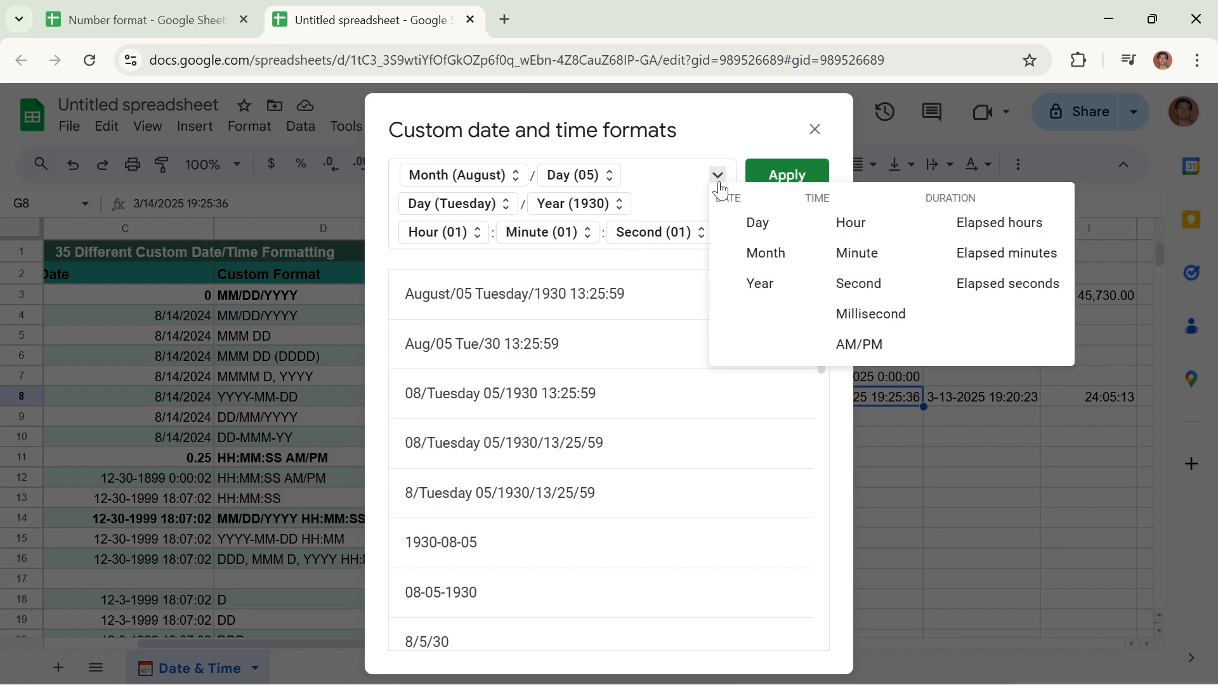
pyautogui.click(879, 346)
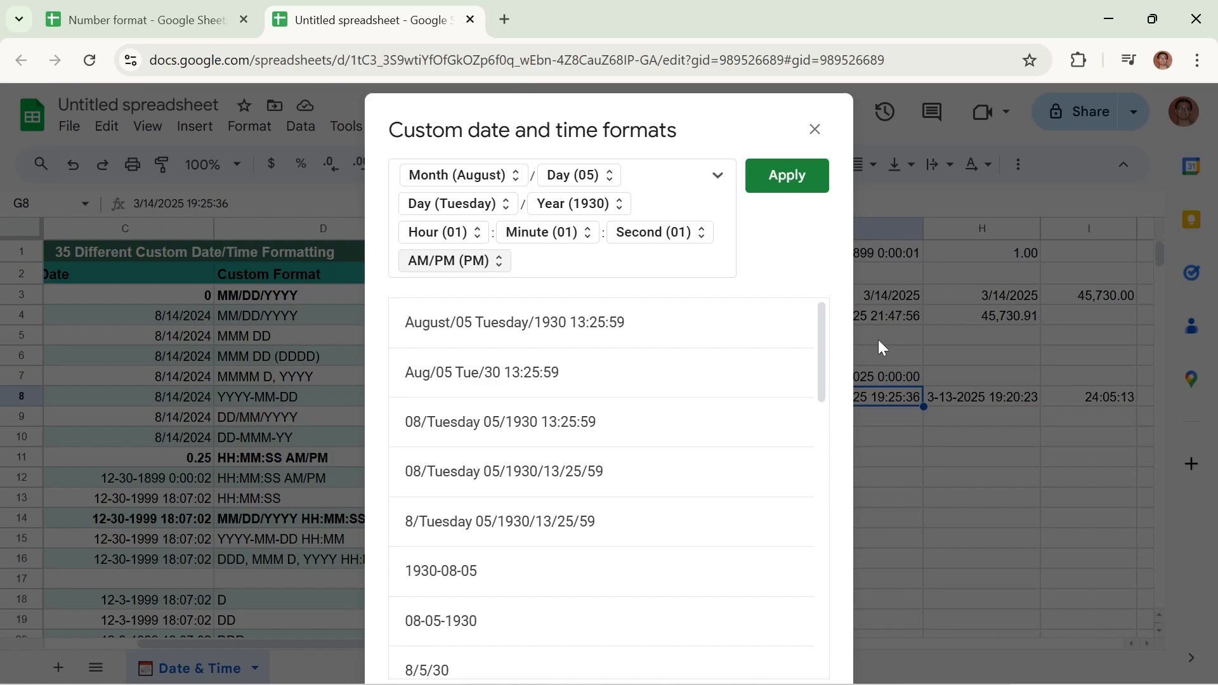
pyautogui.click(787, 175)
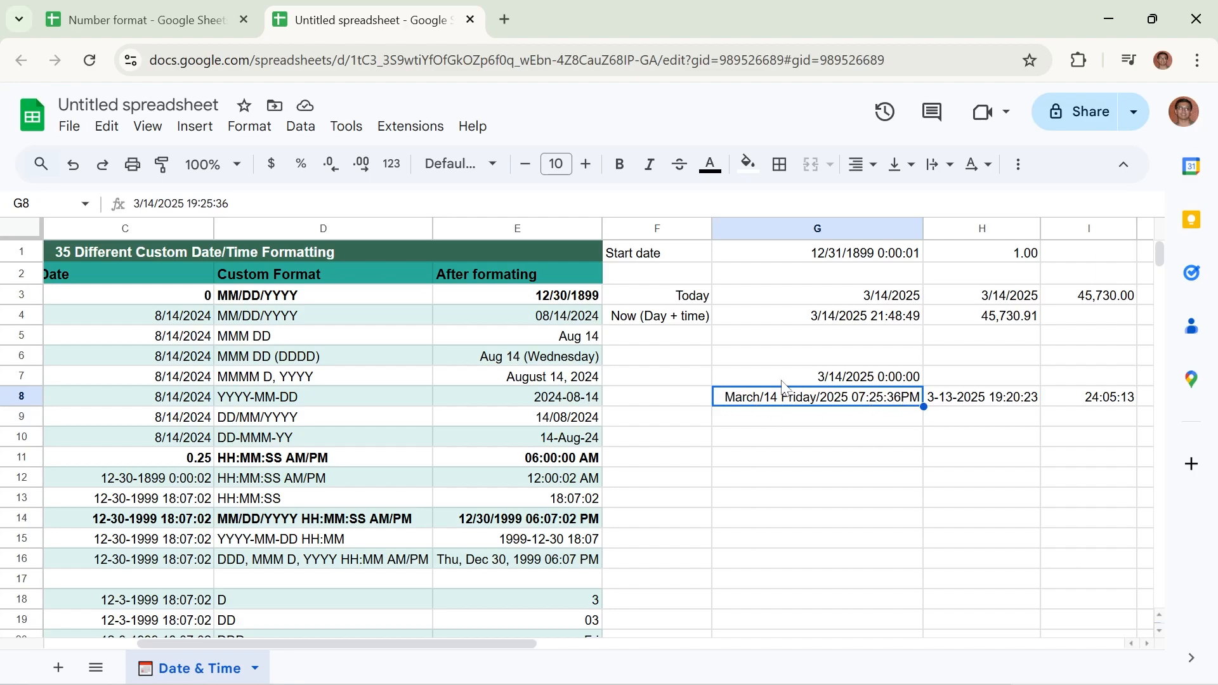
# Examine the list of ready-made date and time formats offered among G8's custom date and time formats
pyautogui.click(245, 130)
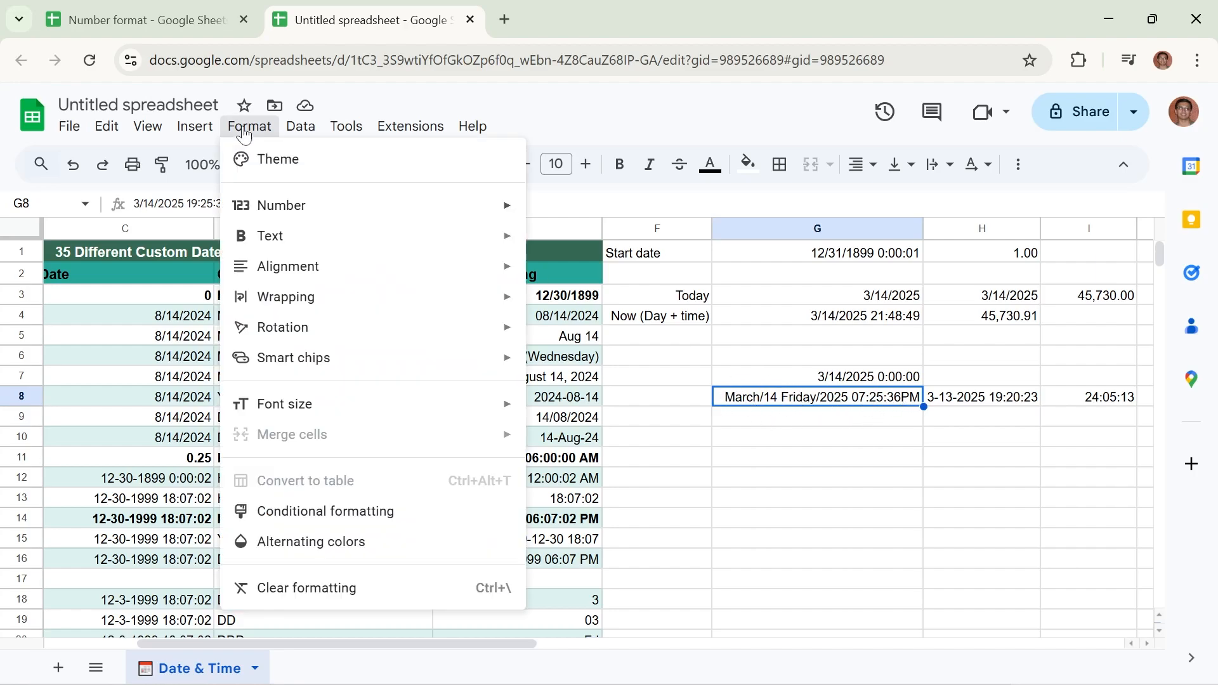
pyautogui.moveTo(298, 202)
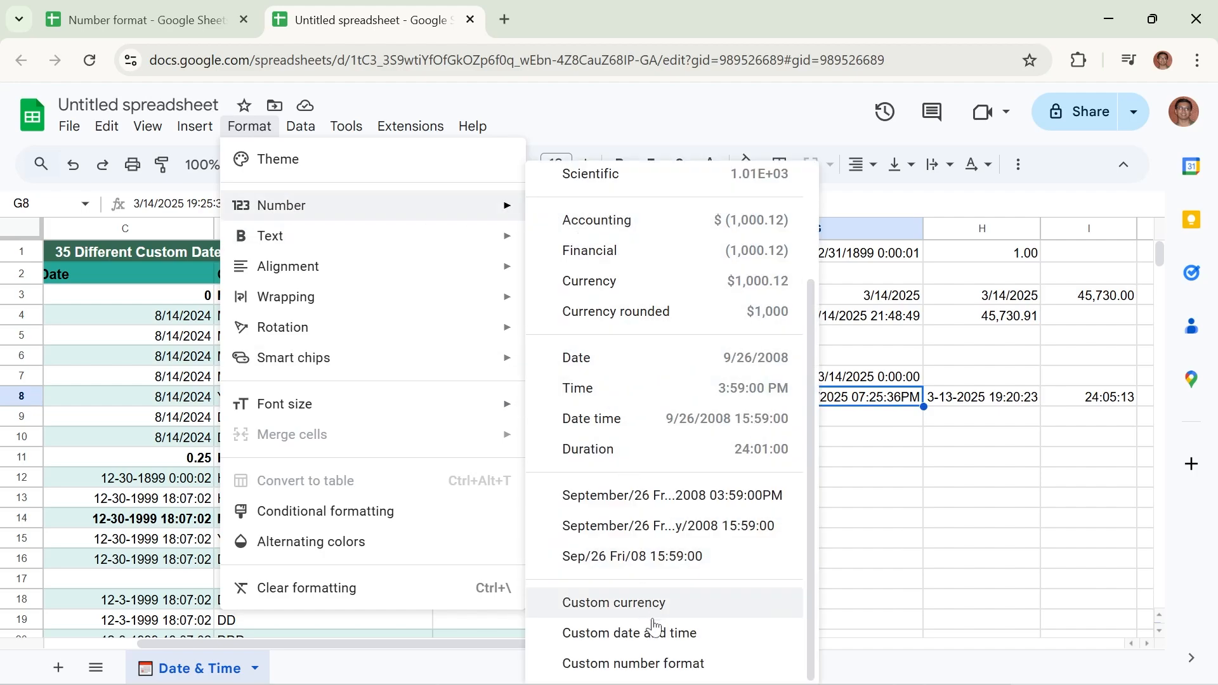
pyautogui.click(657, 643)
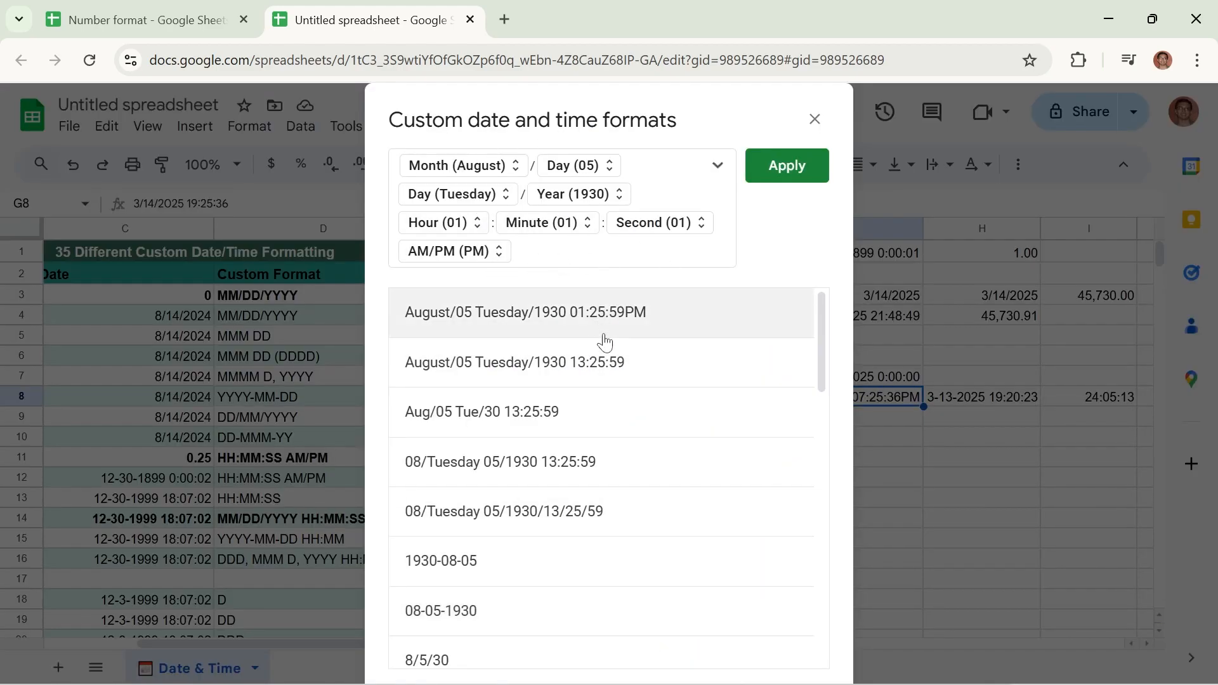
pyautogui.scroll(-5, 652, 476)
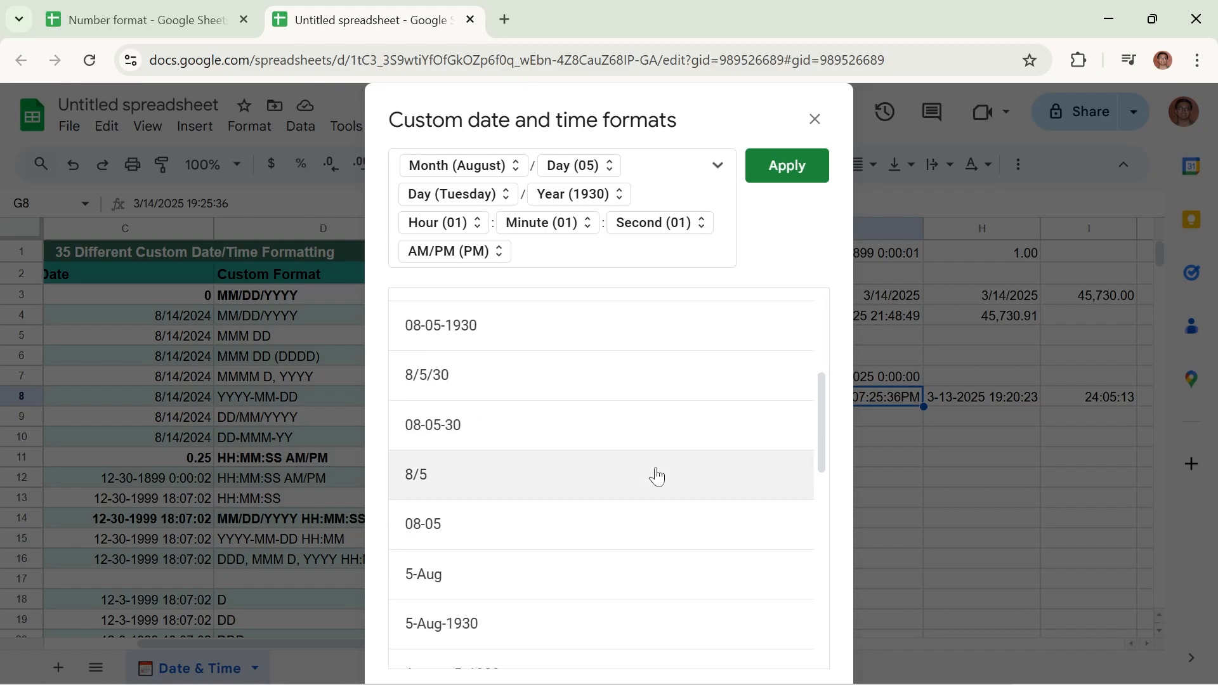
pyautogui.scroll(-10, 650, 482)
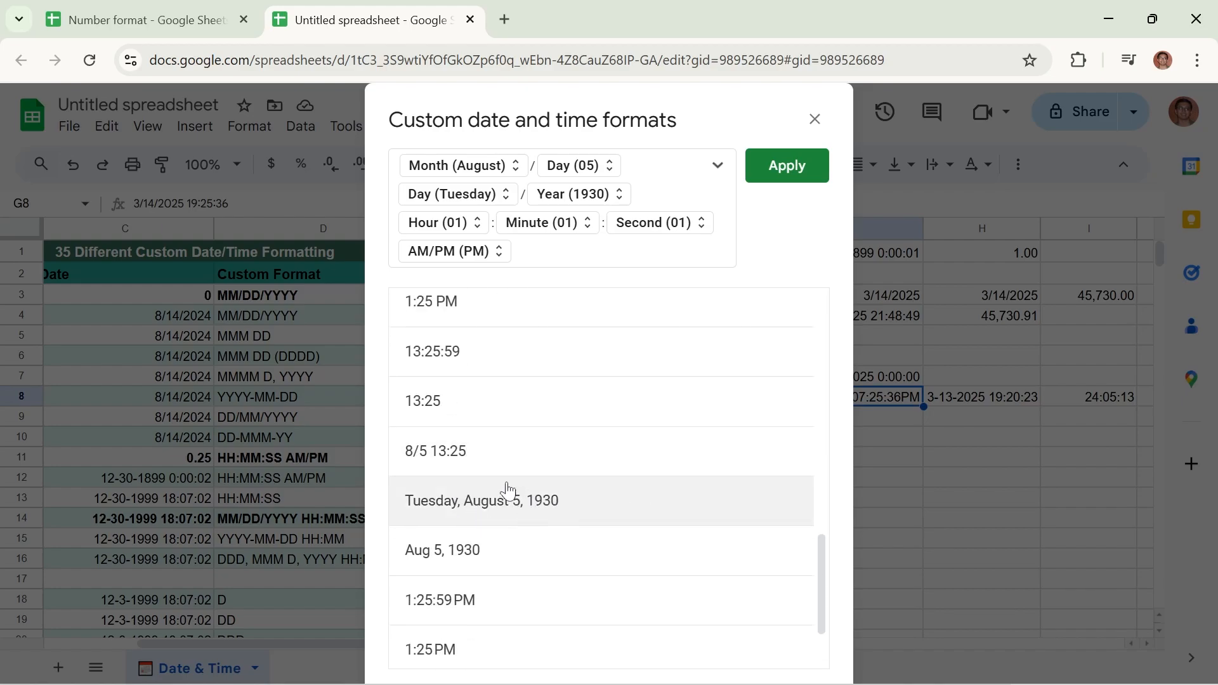
pyautogui.scroll(-1, 506, 502)
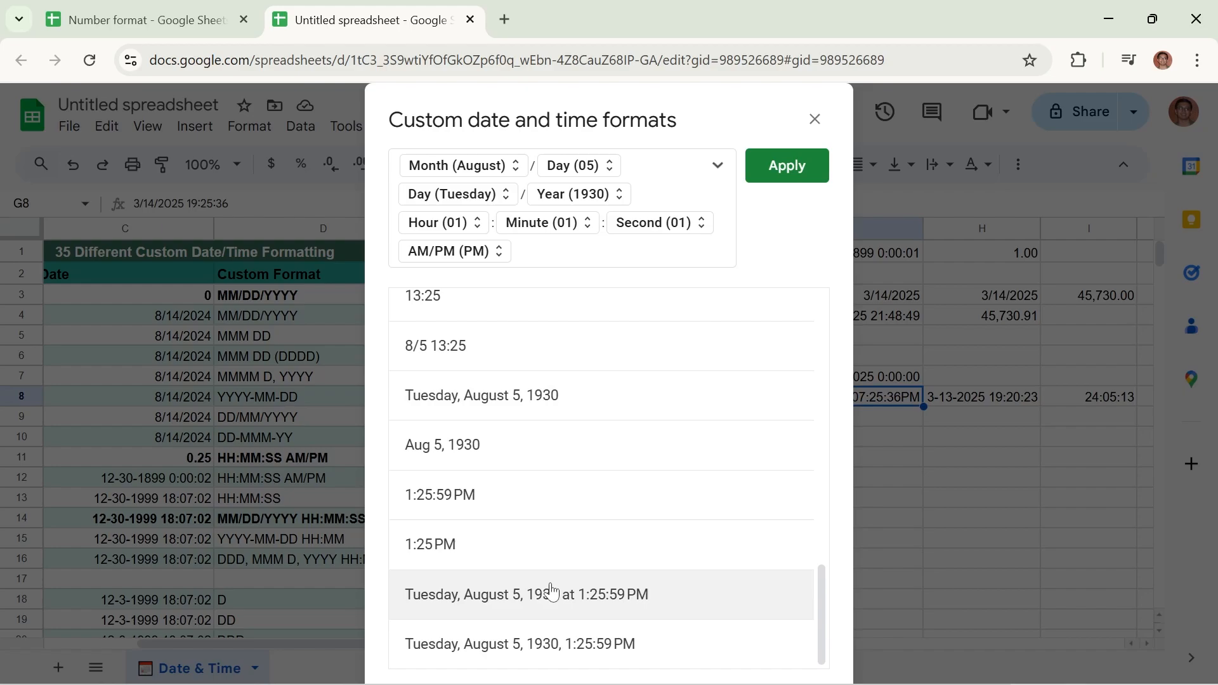
pyautogui.scroll(10, 536, 564)
pyautogui.scroll(5, 603, 416)
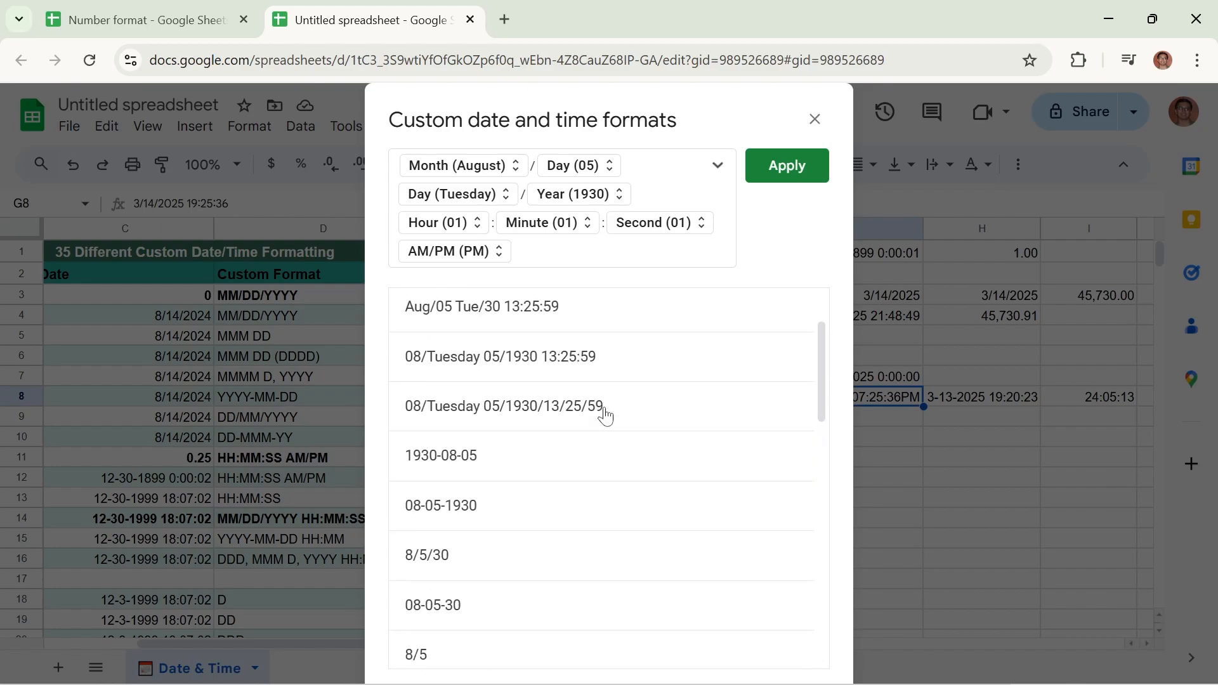
pyautogui.scroll(1, 594, 395)
pyautogui.scroll(-4, 560, 430)
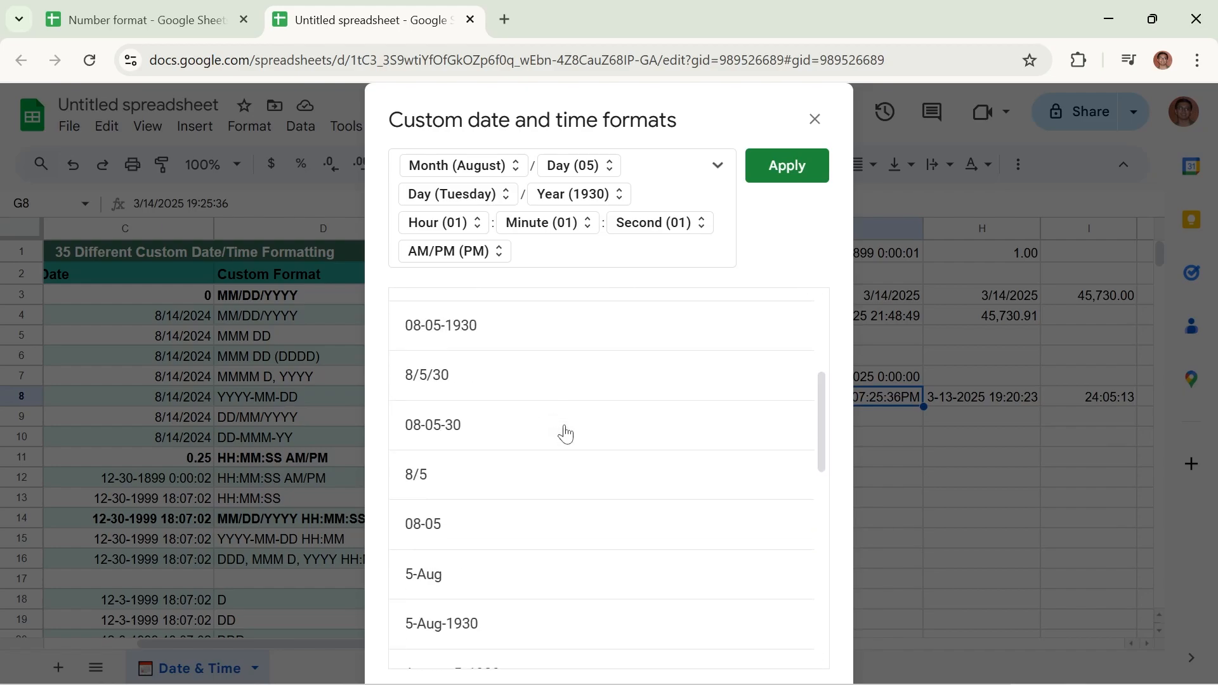
pyautogui.scroll(-4, 542, 438)
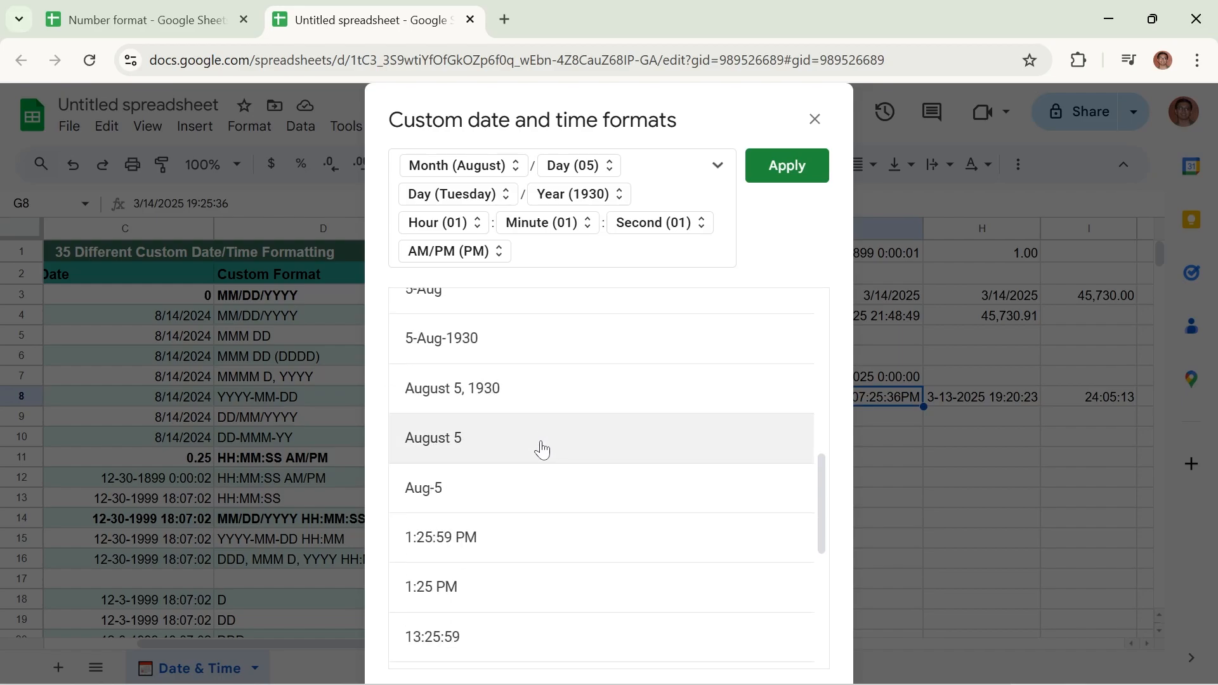
pyautogui.scroll(-4, 608, 559)
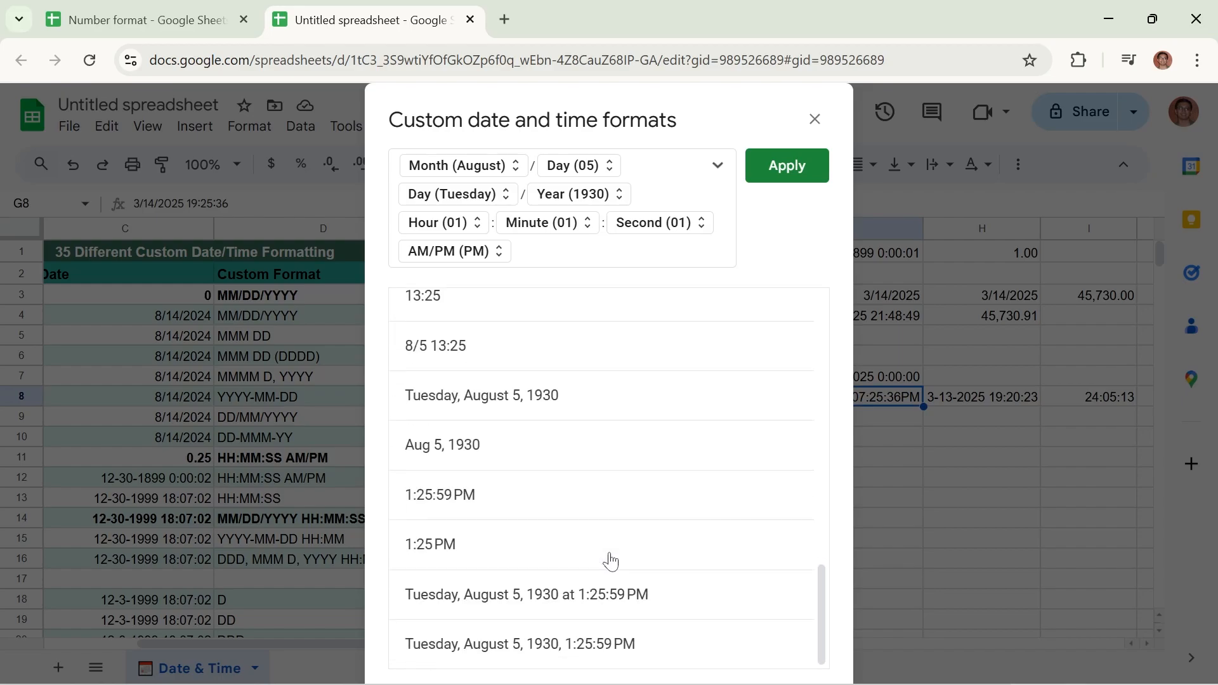
pyautogui.scroll(12, 609, 560)
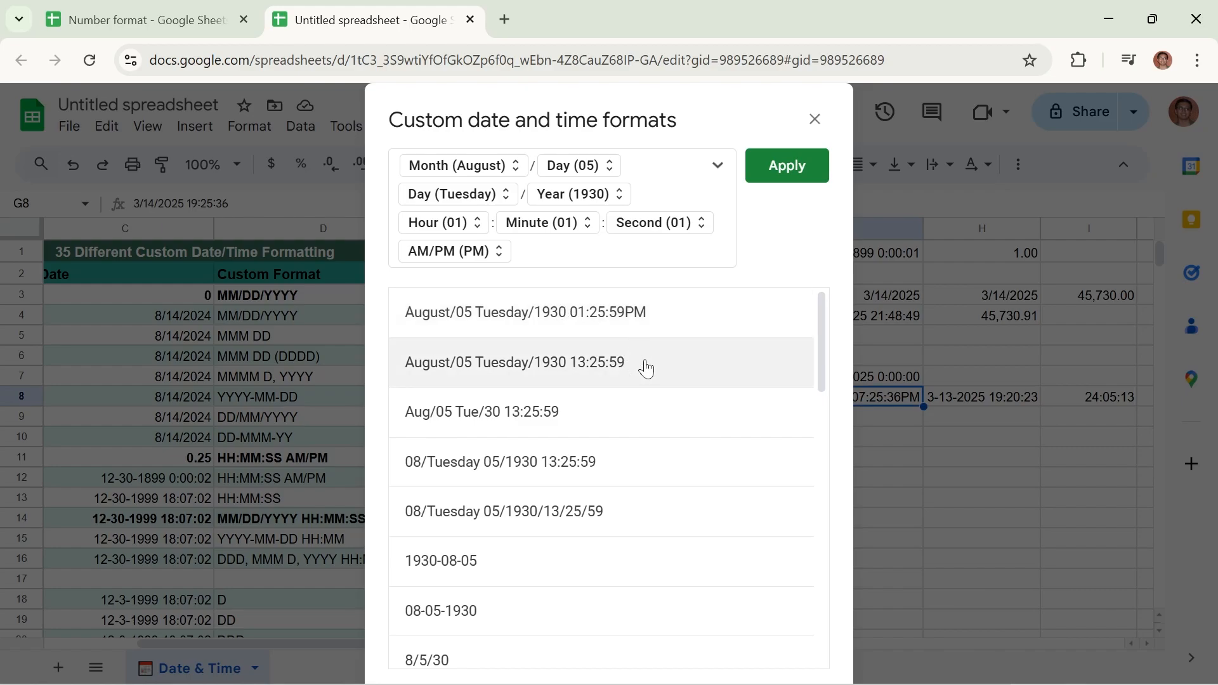
pyautogui.scroll(-12, 645, 367)
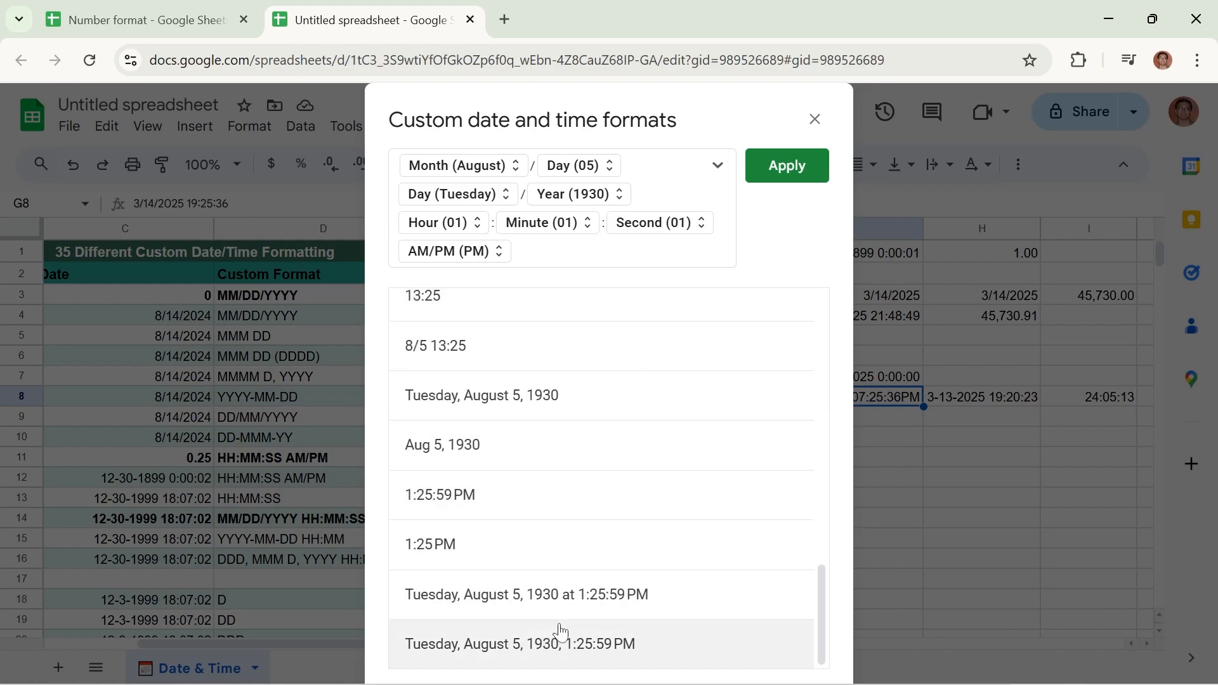
# Apply the ready-made 8/5/30 format to cell G8, with month, day and two-digit year separated by slashes
pyautogui.scroll(7, 612, 601)
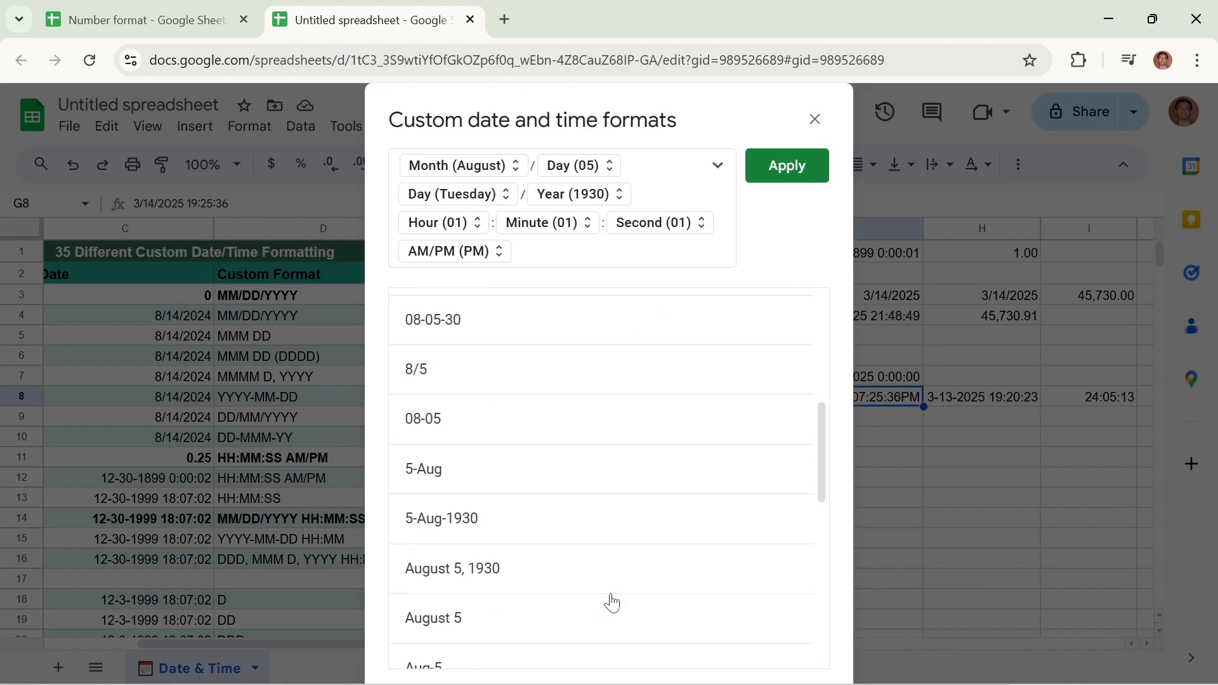
pyautogui.scroll(5, 540, 427)
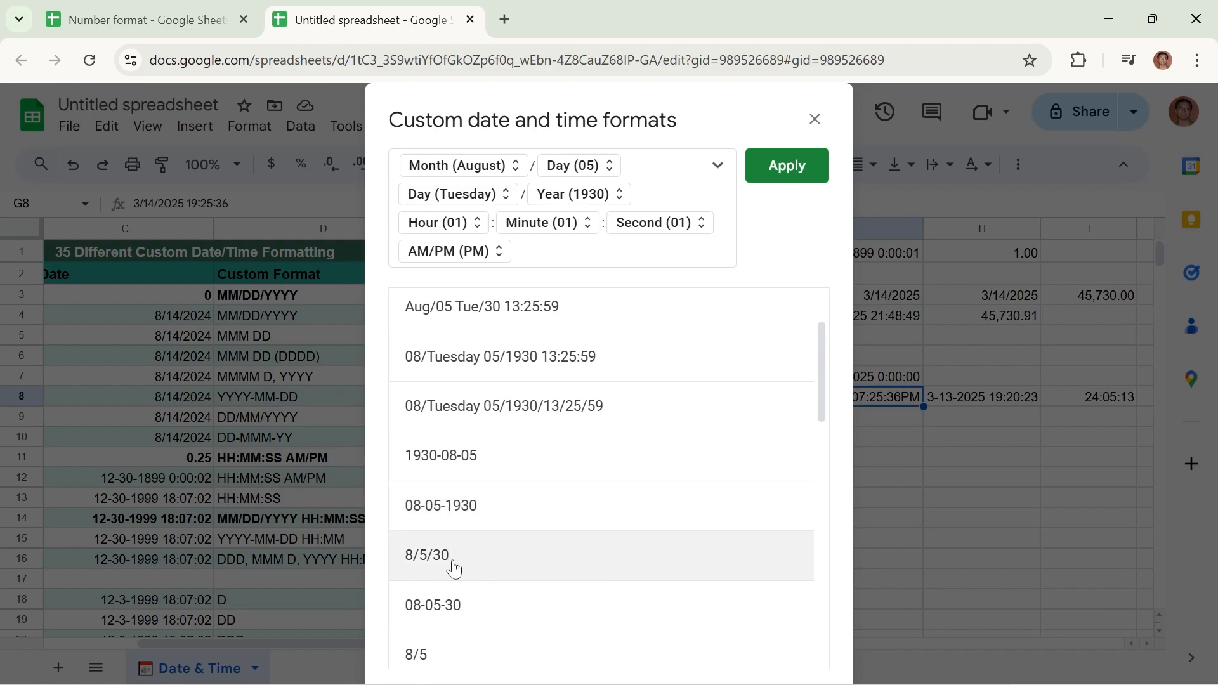
pyautogui.click(474, 569)
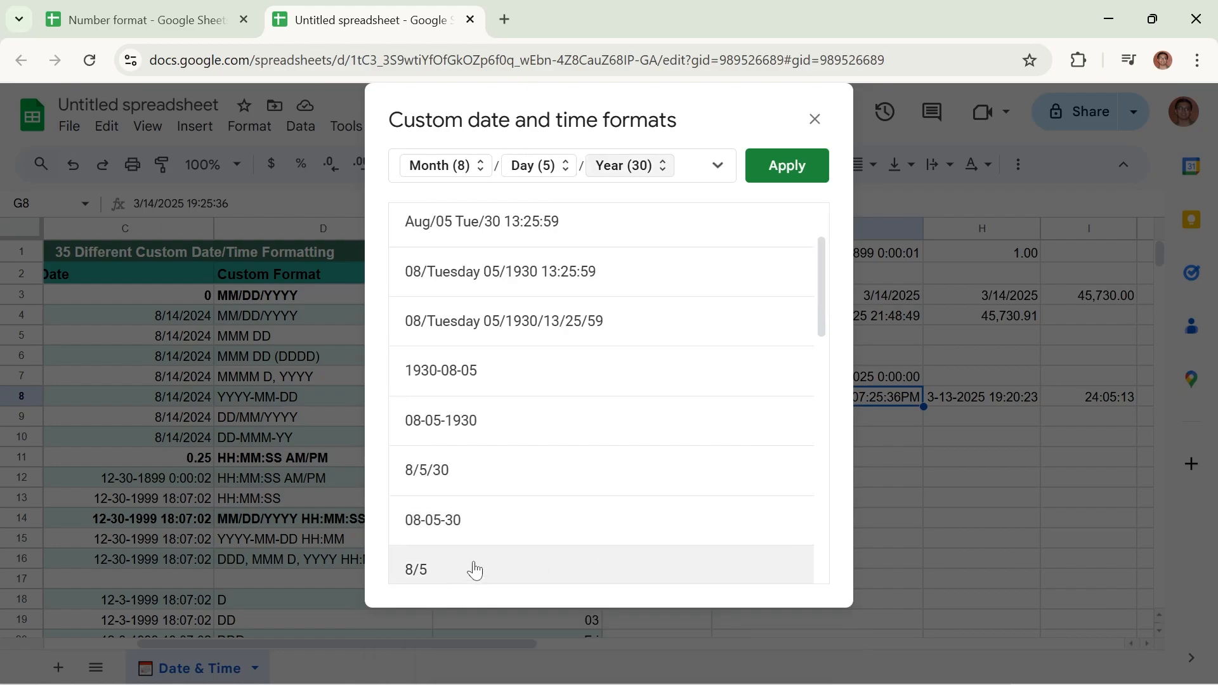
pyautogui.click(792, 166)
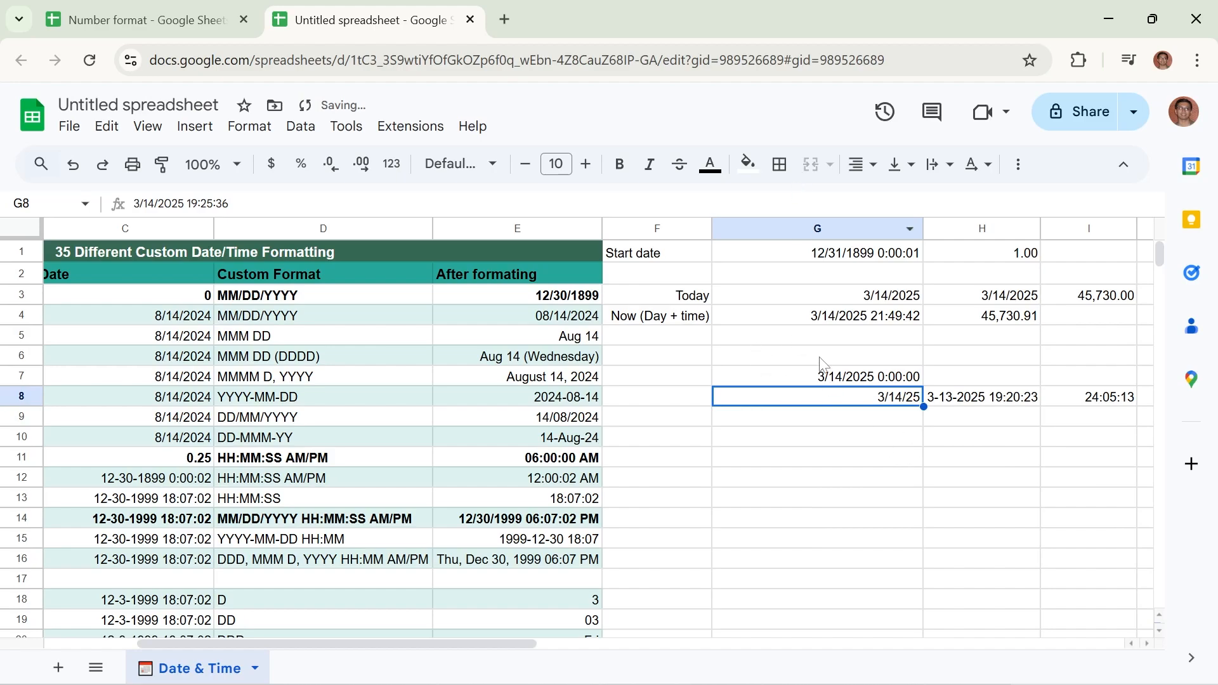